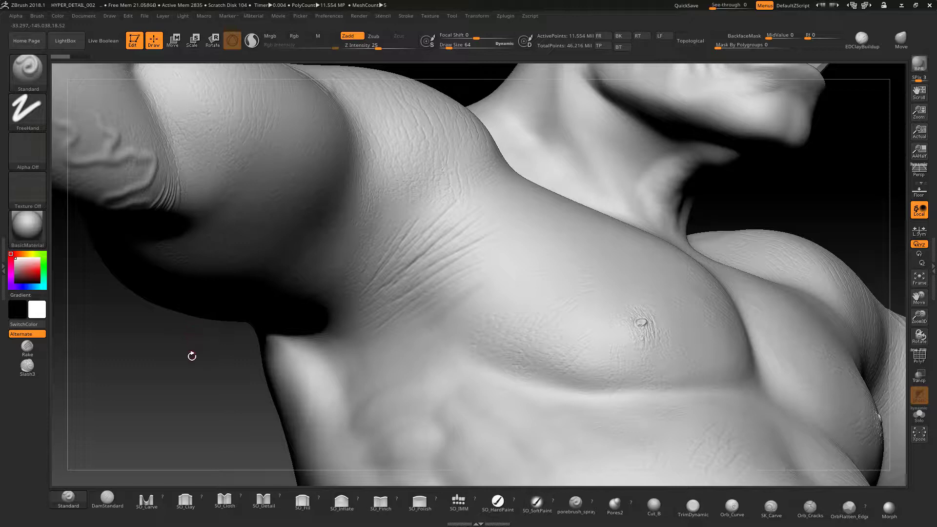
Bring up the Tool palette beside the enlarged view of the chest and armpit
left_click_drag(193, 357, 203, 424, "alt")
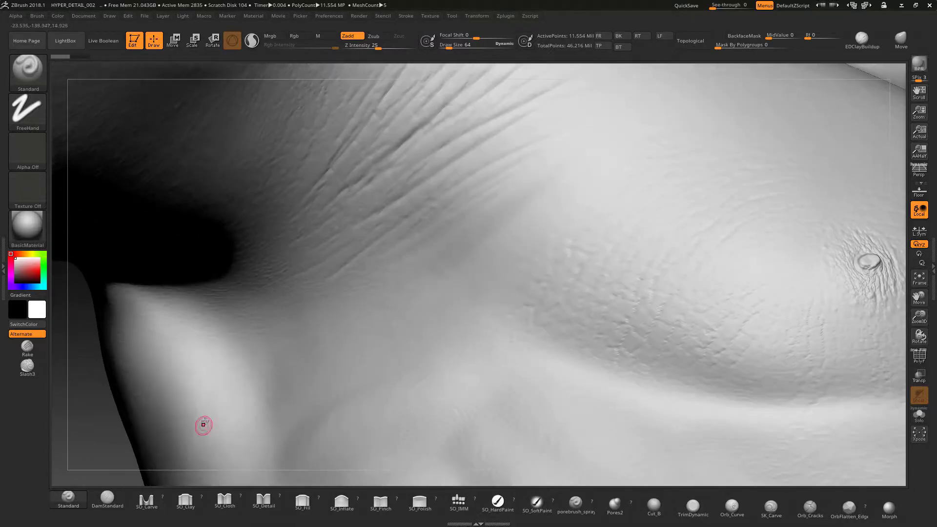
left_click(932, 267)
left_click(869, 176)
left_click(869, 176)
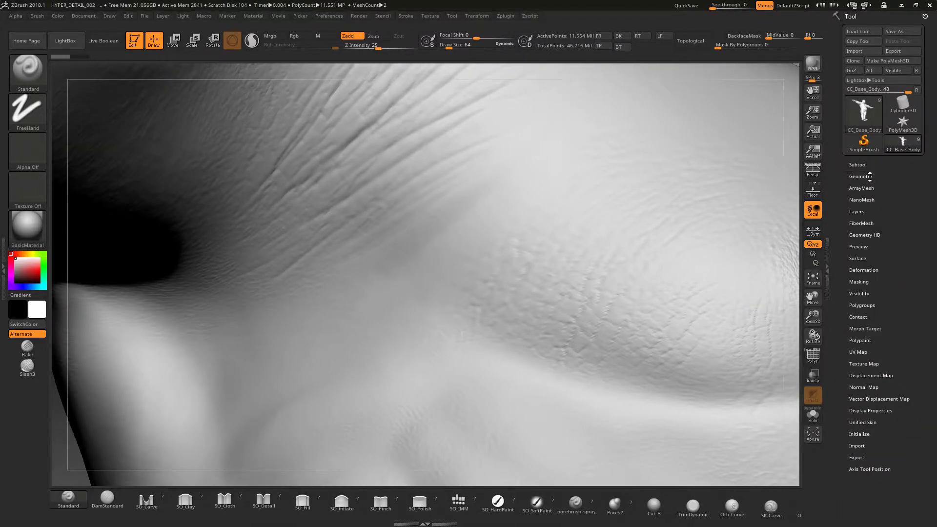
left_click(869, 175)
left_click(865, 174)
Build up the skin folds fanning out from the armpit with the Standard brush at draw size 64 and Z Intensity 25
left_click_drag(813, 296, 841, 365)
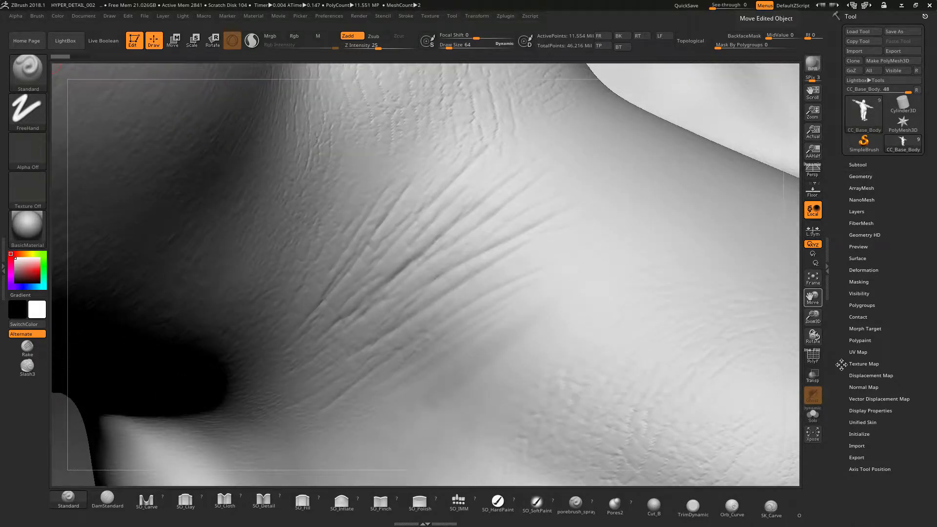
left_click_drag(107, 71, 101, 71)
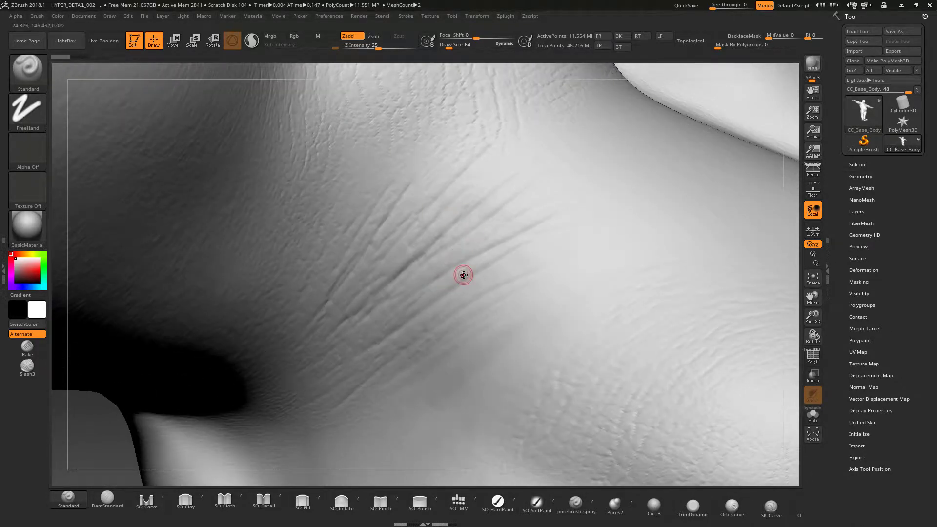
mouse_move(481, 264)
left_mouse_down()
mouse_move(408, 315)
mouse_move(424, 303)
left_mouse_up()
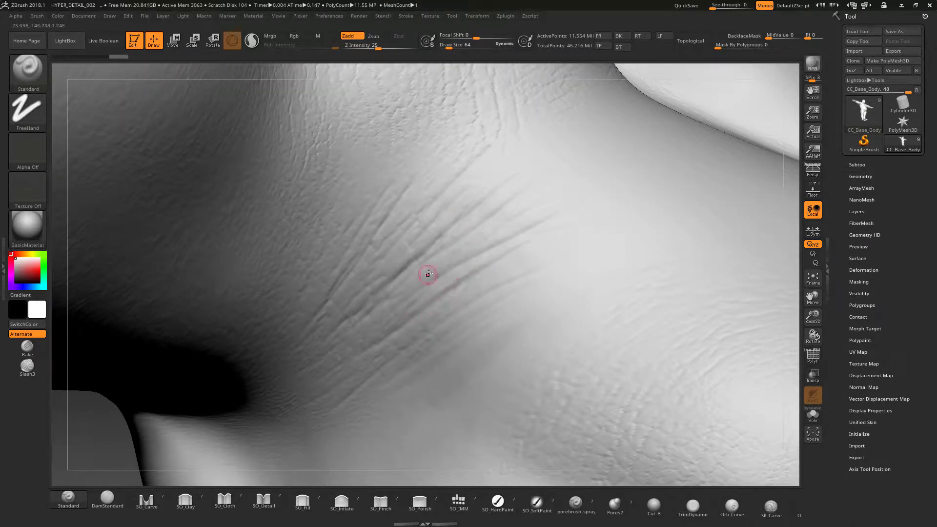
mouse_move(520, 228)
left_mouse_down()
mouse_move(452, 263)
mouse_move(378, 333)
left_mouse_up()
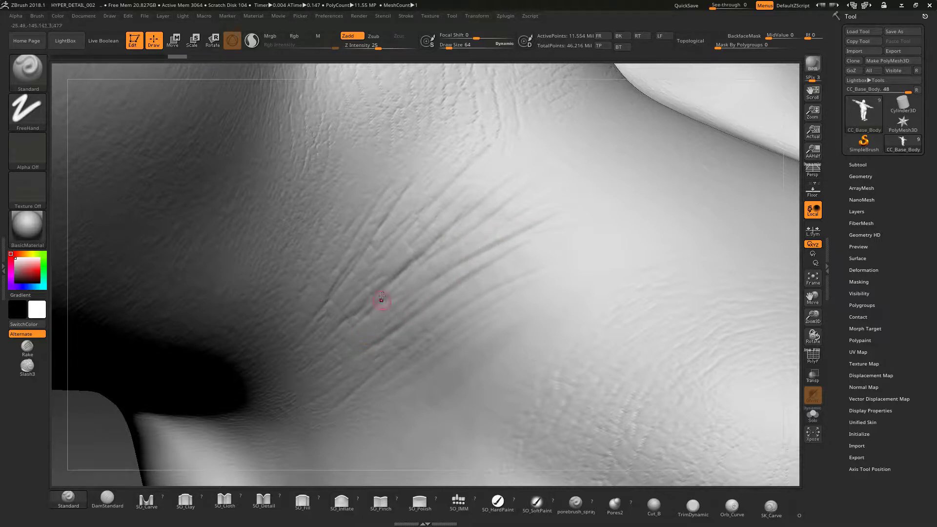
left_click_drag(389, 331, 374, 344)
left_click_drag(433, 297, 383, 337)
left_click_drag(496, 293, 434, 326)
left_click_drag(479, 305, 390, 364)
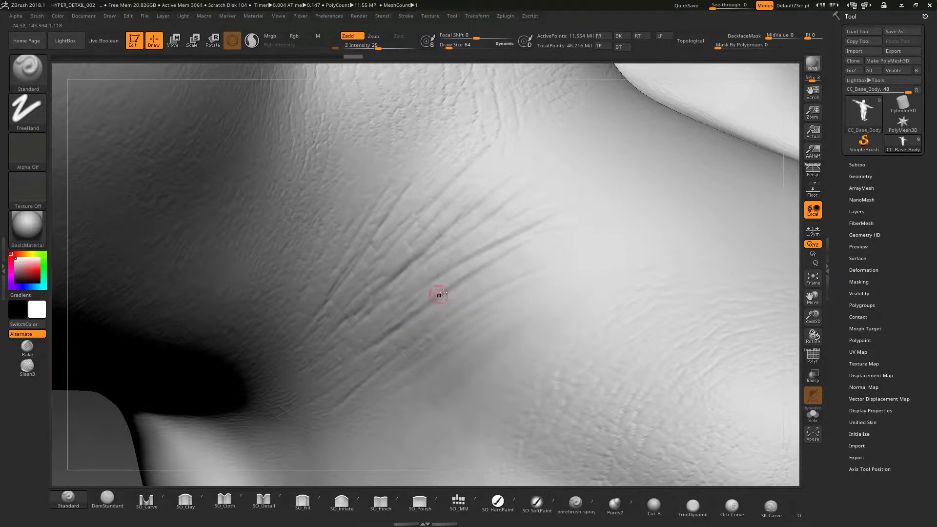
left_click_drag(440, 294, 392, 332)
left_click_drag(484, 303, 432, 337)
left_click_drag(521, 281, 446, 322)
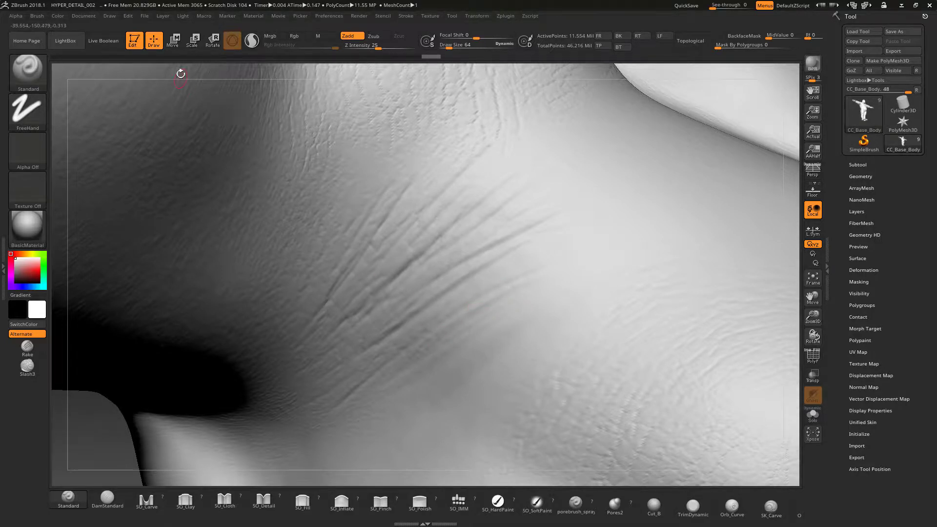
left_click_drag(180, 73, 175, 90)
left_click_drag(506, 189, 446, 237)
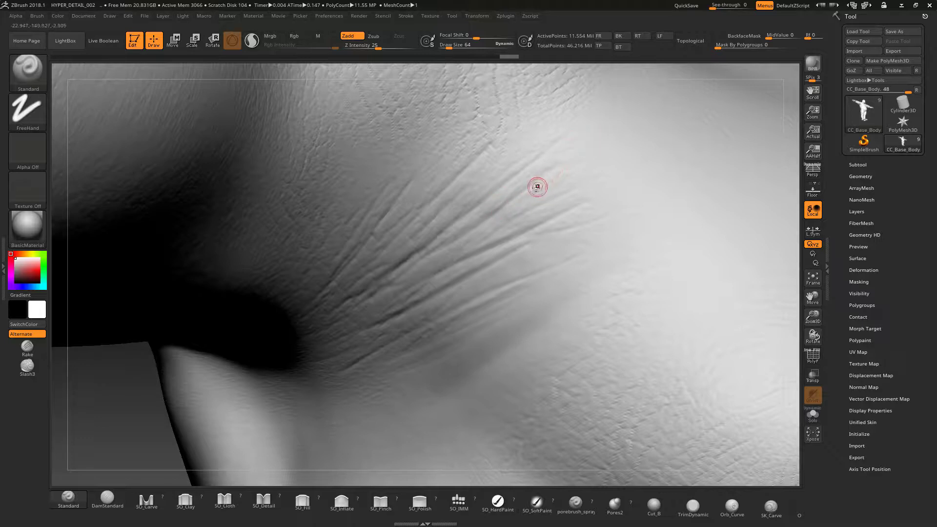
Try two more strokes along the outer chest ends of the armpit folds, then undo them
mouse_move(537, 187)
left_mouse_down()
mouse_move(498, 207)
mouse_move(493, 222)
left_mouse_up()
mouse_move(564, 189)
left_mouse_down()
mouse_move(517, 213)
mouse_move(520, 203)
mouse_move(510, 224)
mouse_move(434, 271)
left_mouse_up()
key("ctrl+z")
key("ctrl+z")
Set the draw size to 81 and raise the folds where they run onto the chest
left_click(450, 47)
left_click_drag(549, 205, 500, 234)
mouse_move(525, 192)
left_mouse_down()
mouse_move(495, 215)
mouse_move(516, 215)
mouse_move(468, 240)
mouse_move(474, 246)
mouse_move(453, 265)
left_mouse_up()
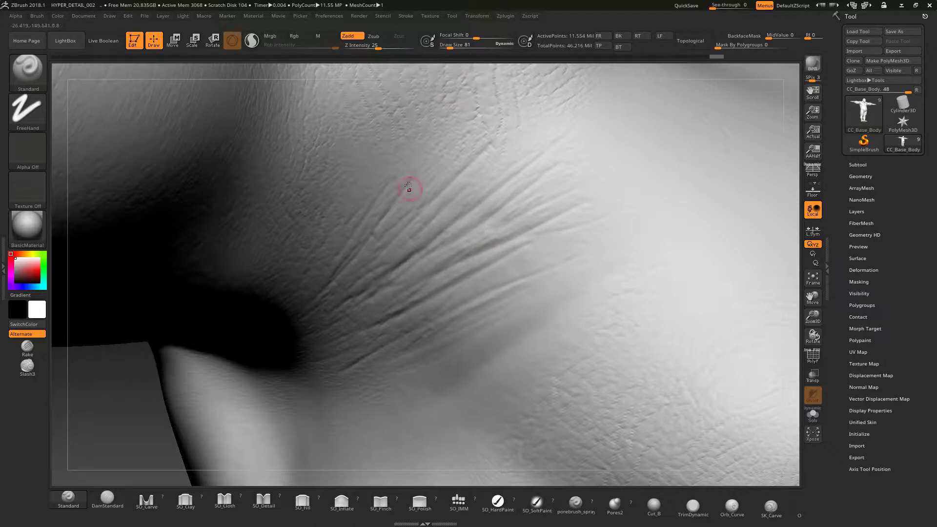
Try raising the uppermost armpit folds with short strokes of the Standard brush at draw size 81
mouse_move(426, 176)
left_mouse_down()
mouse_move(447, 192)
mouse_move(420, 241)
left_mouse_up()
left_click_drag(360, 255, 361, 253)
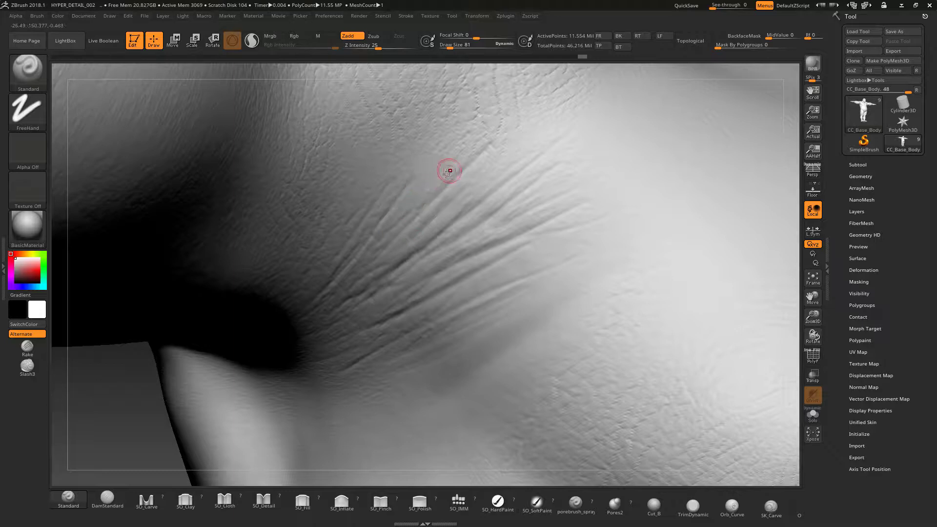
left_click_drag(448, 171, 403, 220)
left_click_drag(467, 159, 434, 190)
left_click_drag(470, 151, 427, 191)
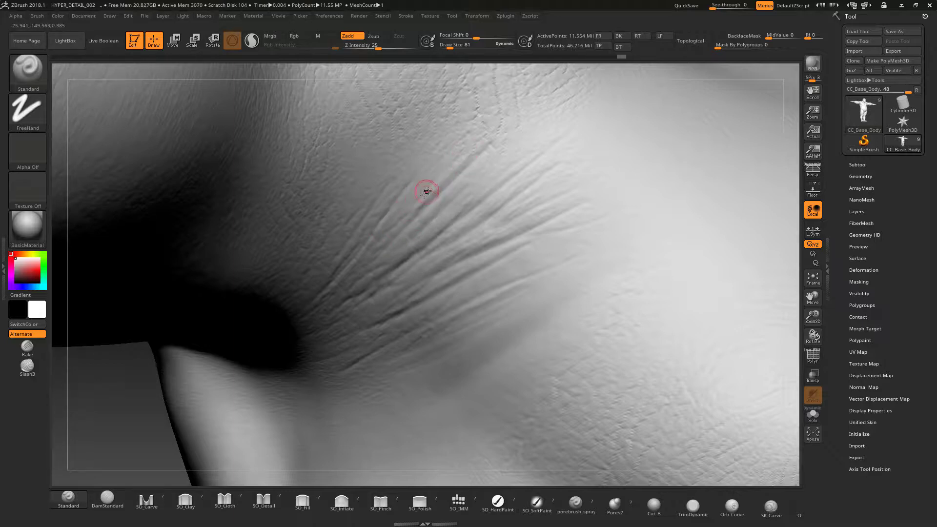
left_click_drag(337, 241, 355, 221)
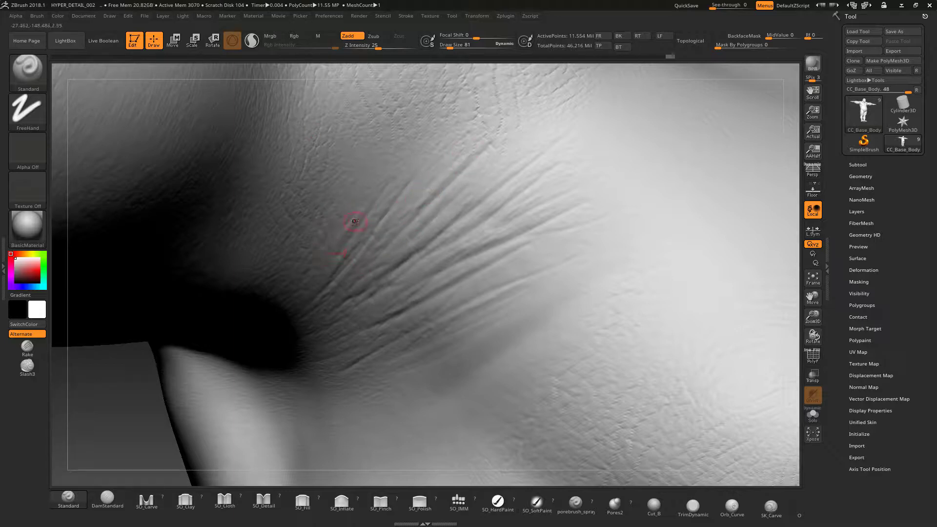
left_click_drag(381, 181, 366, 203)
Undo the latest series of brush strokes on the armpit folds
key("ctrl+z")
key("ctrl+z")
key("ctrl+z")
key("ctrl+z")
key("ctrl+z")
key("ctrl+z")
key("ctrl+z")
key("ctrl+z")
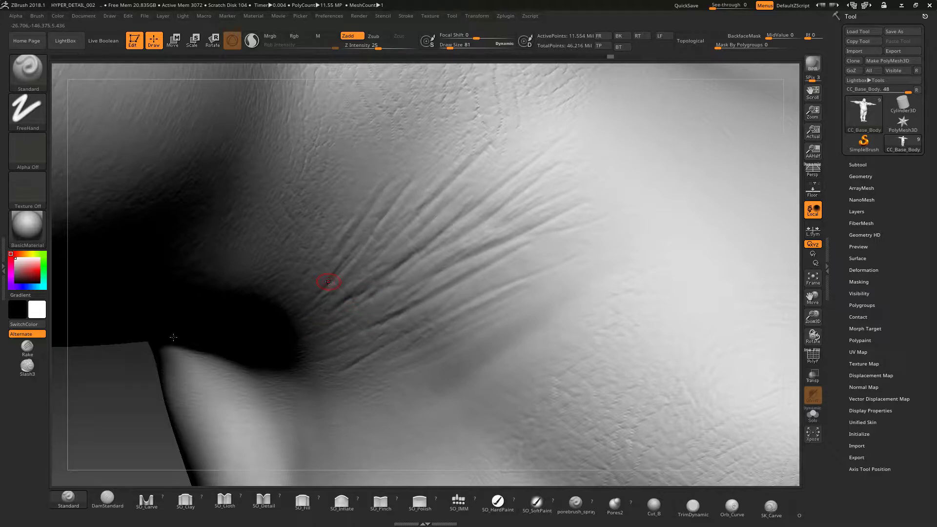
Set the Smooth brush's Z Intensity to 2 and the draw size to 90
key("shift")
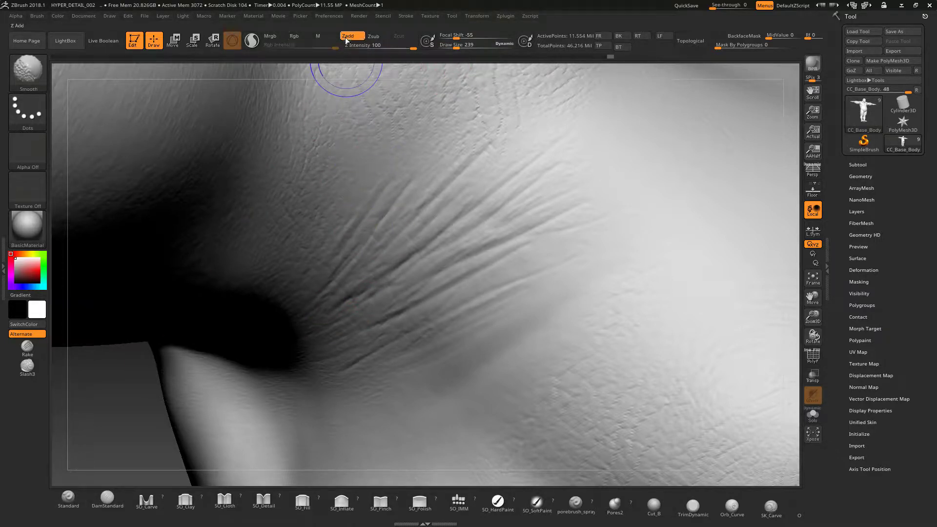
left_click_drag(409, 46, 351, 45)
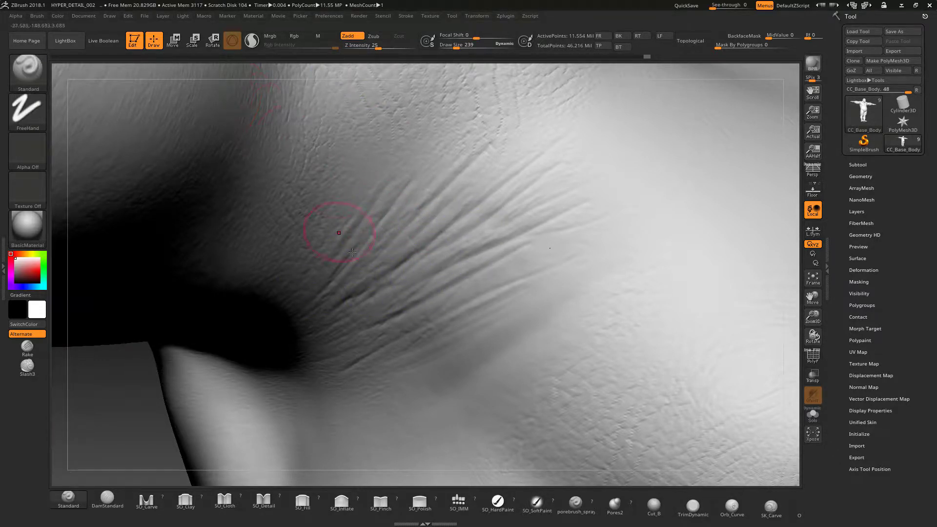
left_click_drag(456, 47, 450, 48)
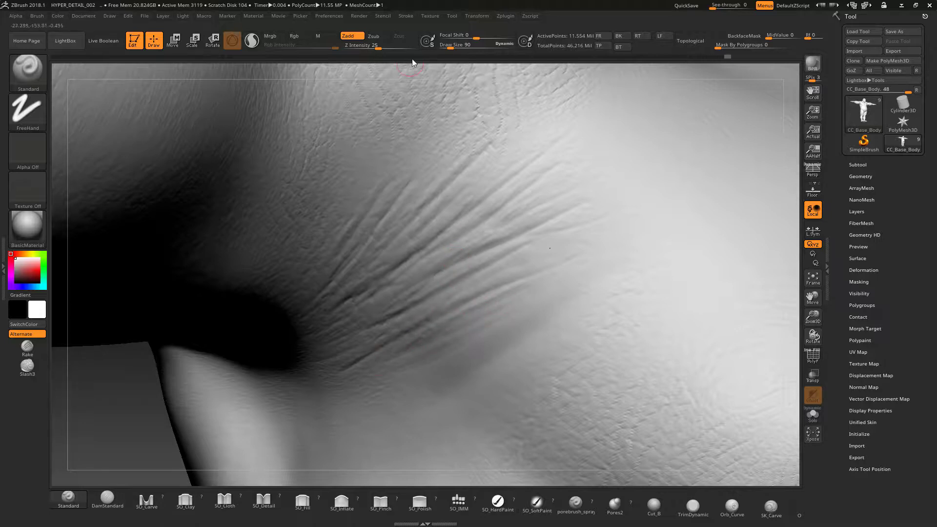
left_click(451, 47)
left_click(456, 48)
key("bracketleft")
key("bracketleft")
key("bracketleft")
key("bracketleft")
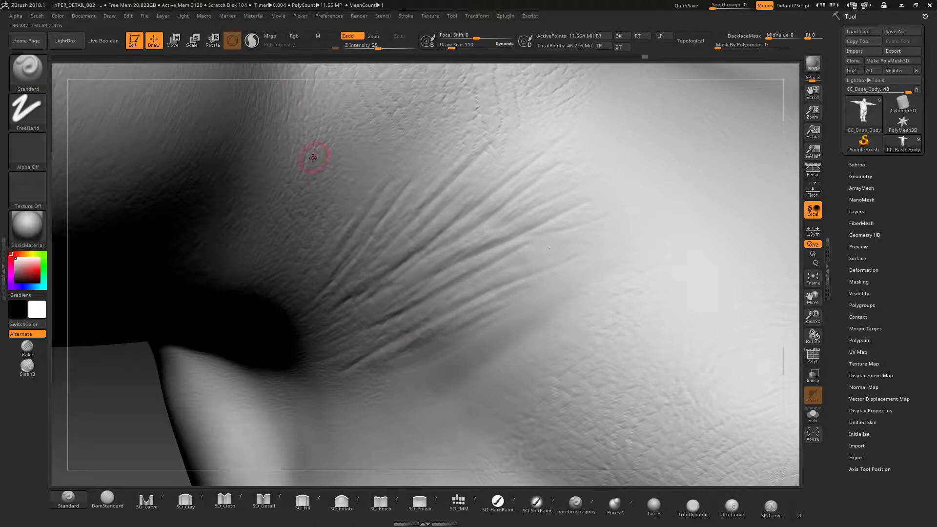
Lightly smooth the lower and middle armpit folds with the Smooth brush at draw size 90
key("shift")
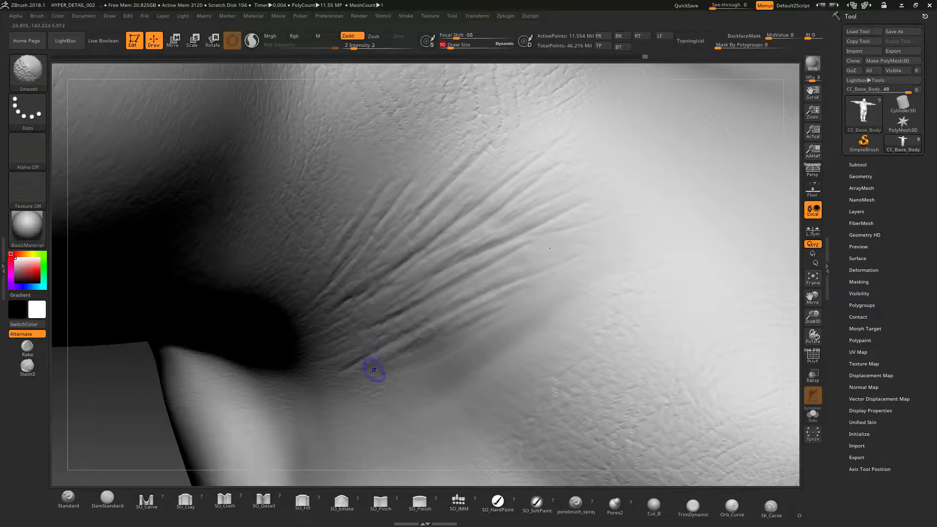
mouse_move(444, 326)
left_mouse_down("shift")
mouse_move(491, 299)
mouse_move(424, 358)
left_mouse_up("shift")
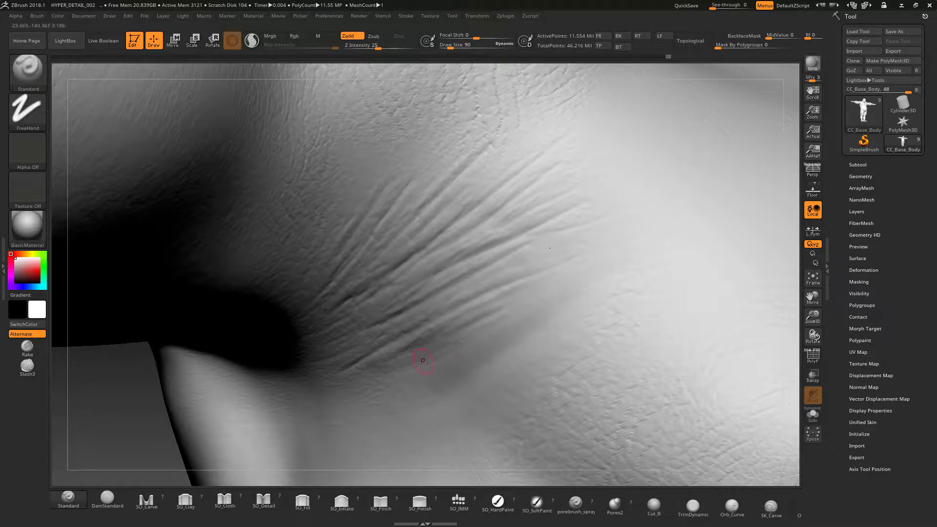
key("shift")
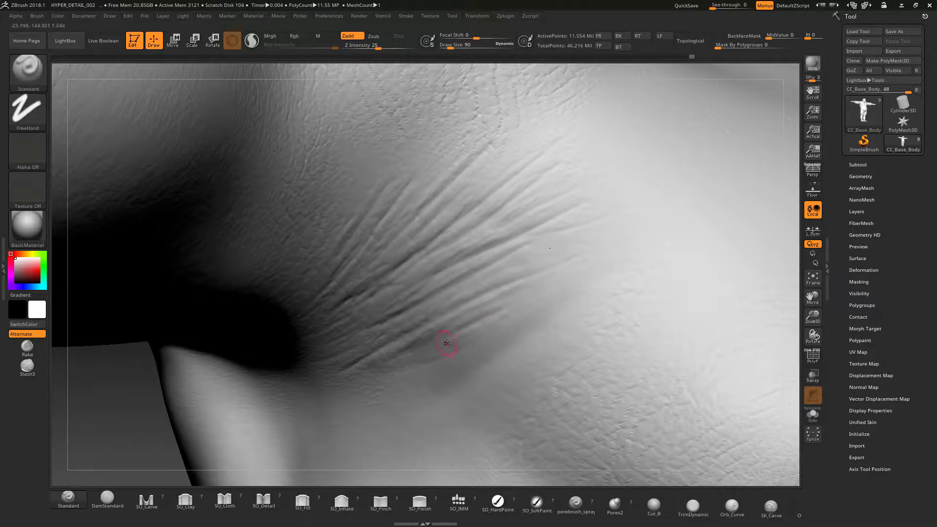
key("shift")
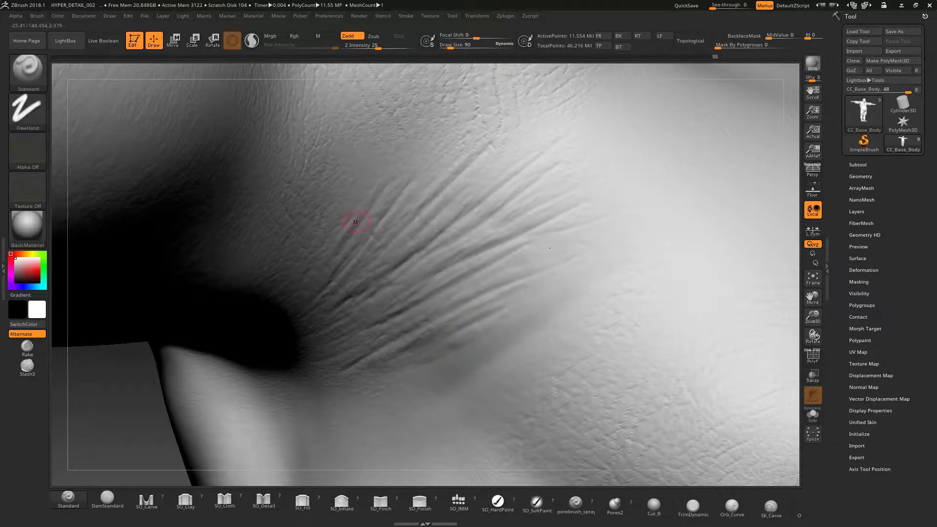
key("shift")
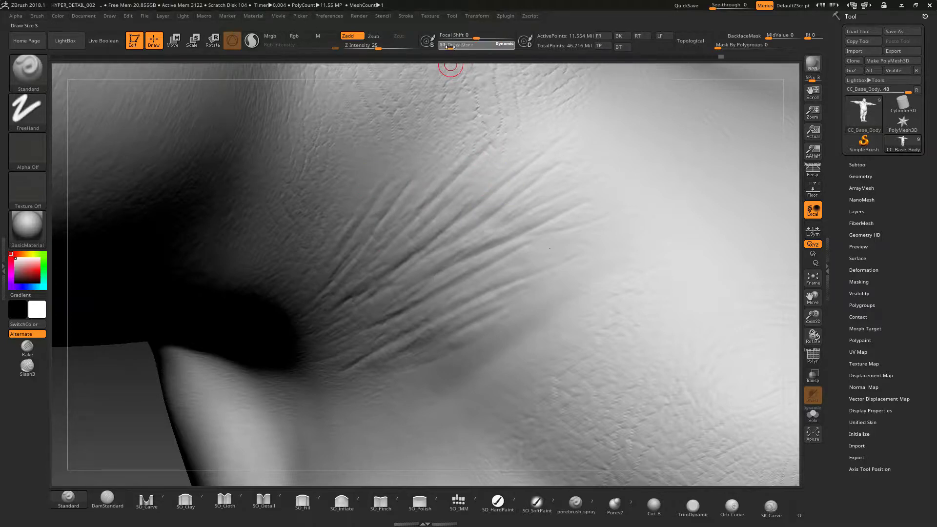
key("shift")
left_click_drag(446, 234, 361, 283, "shift")
Carve the creases between the armpit folds with the DamStandard brush at Z Intensity 33, reducing the draw size to 65
left_click(108, 500)
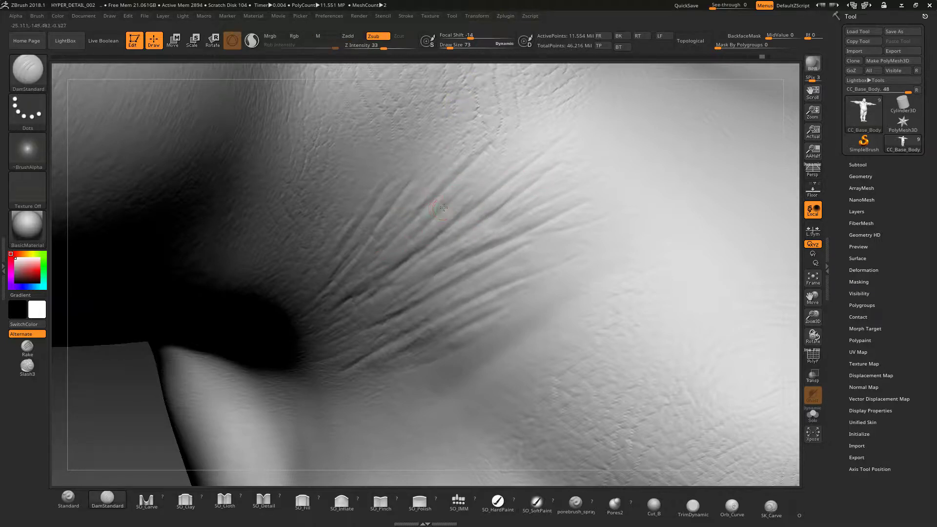
left_click_drag(449, 194, 418, 228)
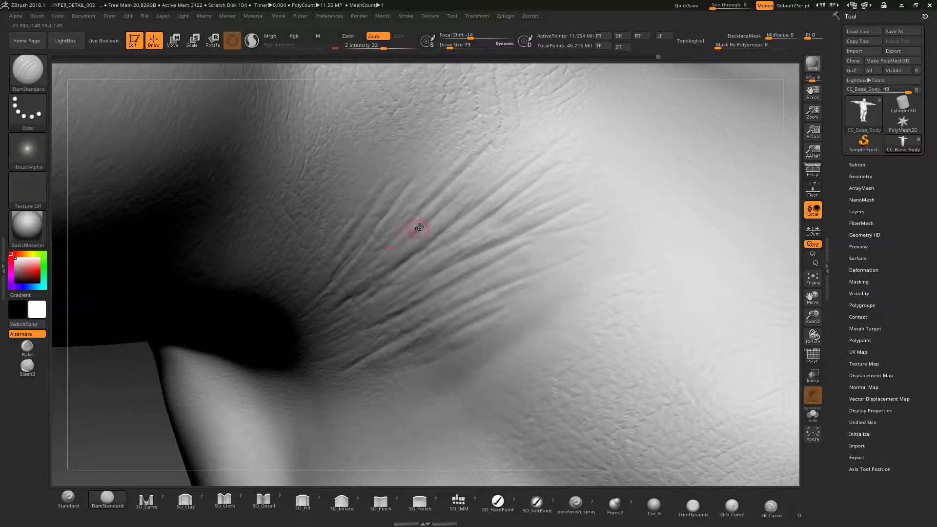
left_click_drag(177, 67, 212, 83)
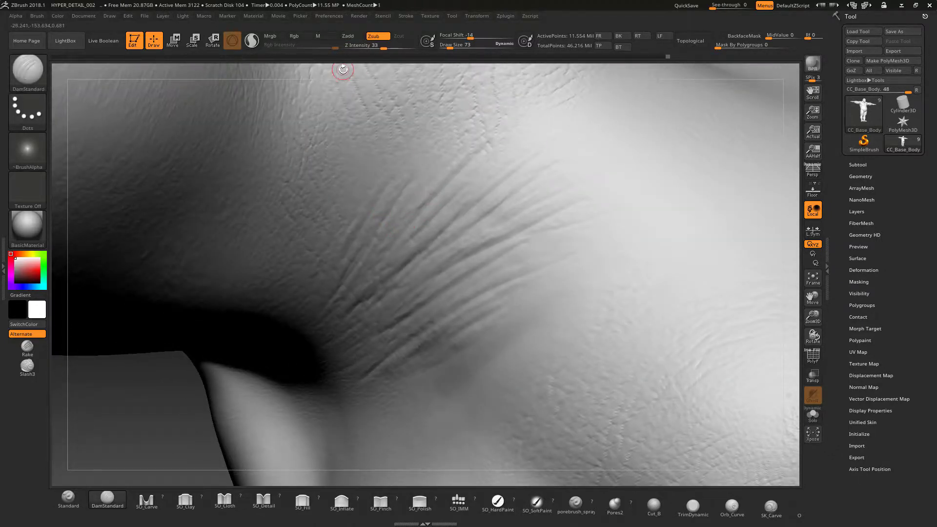
right_click_drag(341, 69, 412, 185)
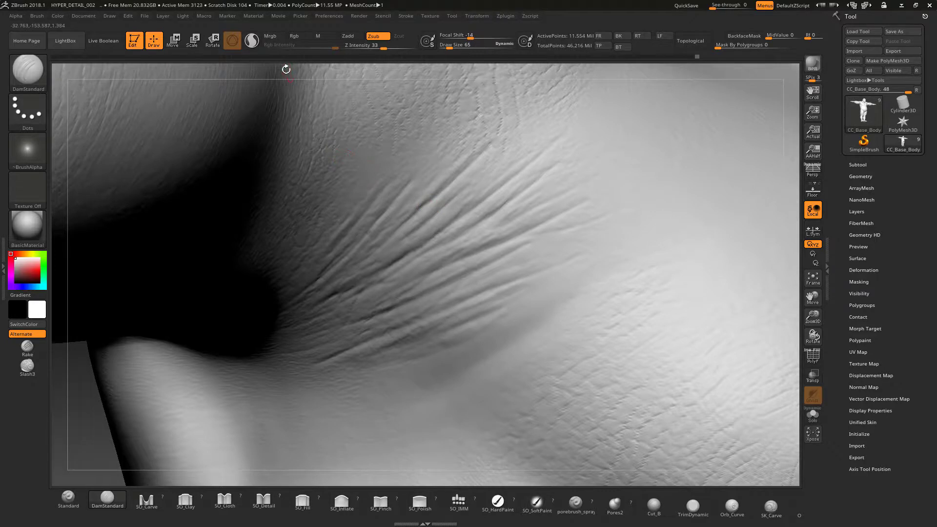
right_click_drag(286, 70, 346, 192)
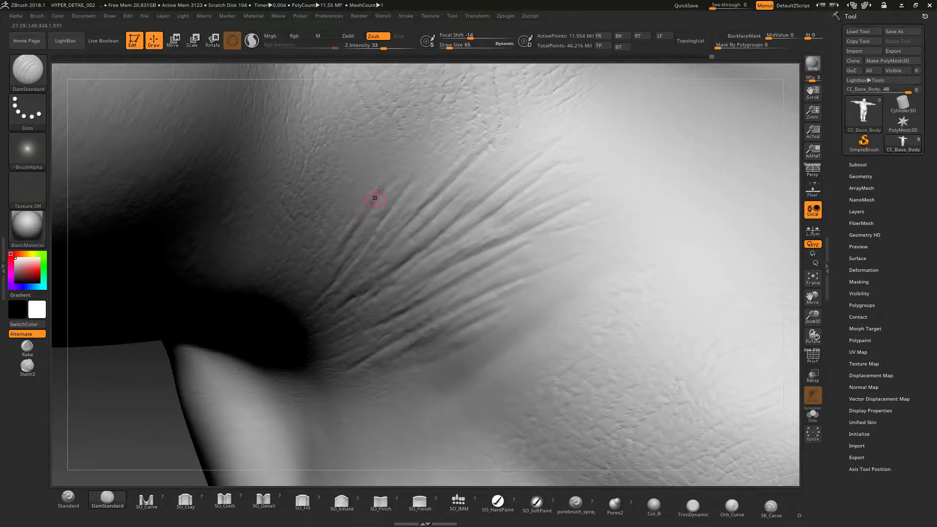
right_click_drag(283, 68, 356, 172)
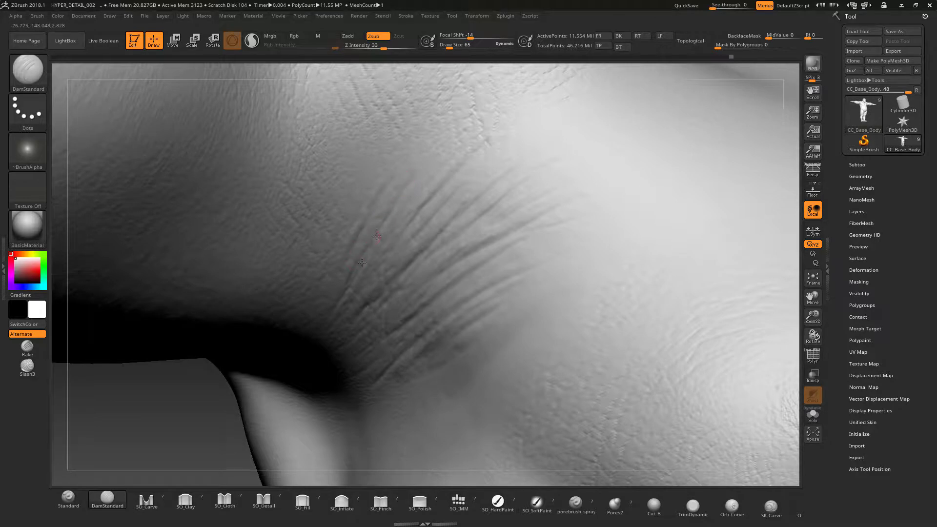
right_click_drag(307, 69, 330, 81)
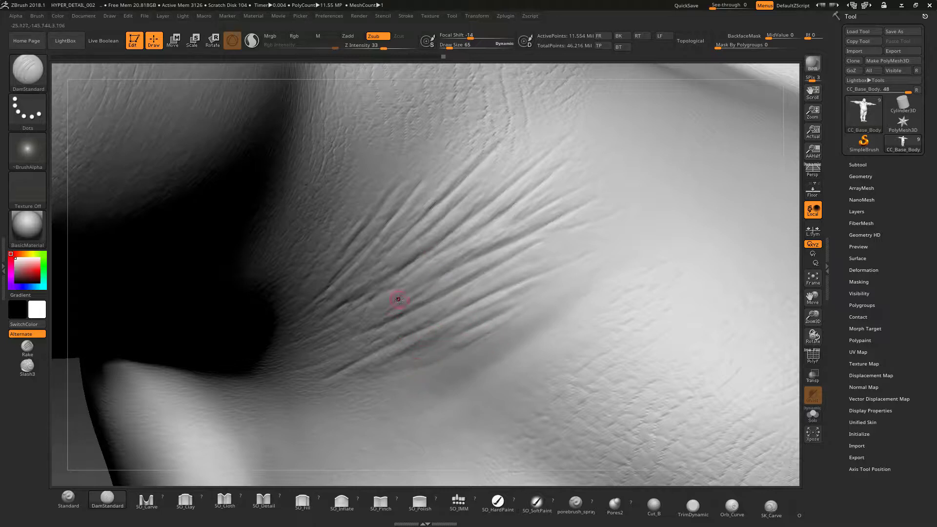
Return to the Standard brush at draw size 288 and softly smooth the armpit folds with Smooth Z Intensity 1
left_click(68, 498)
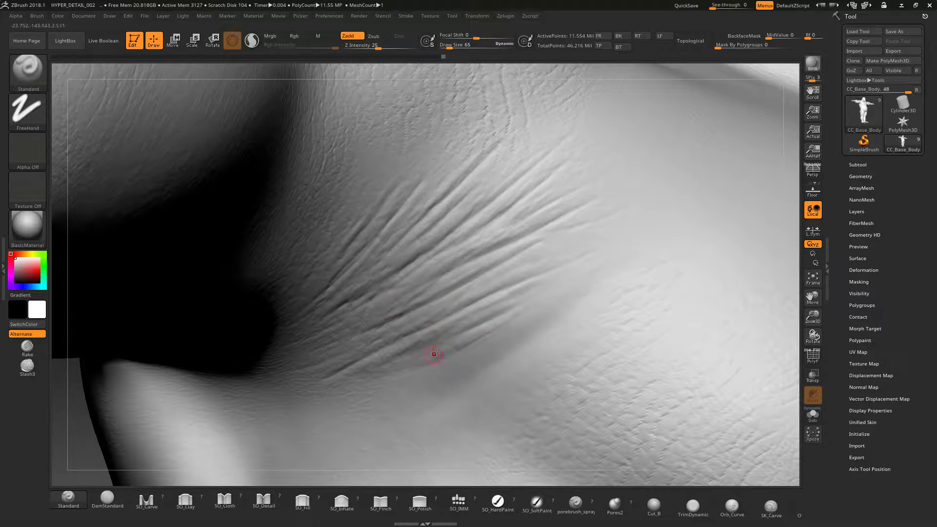
left_click_drag(441, 316, 453, 348, "ctrl")
left_click_drag(449, 48, 458, 48)
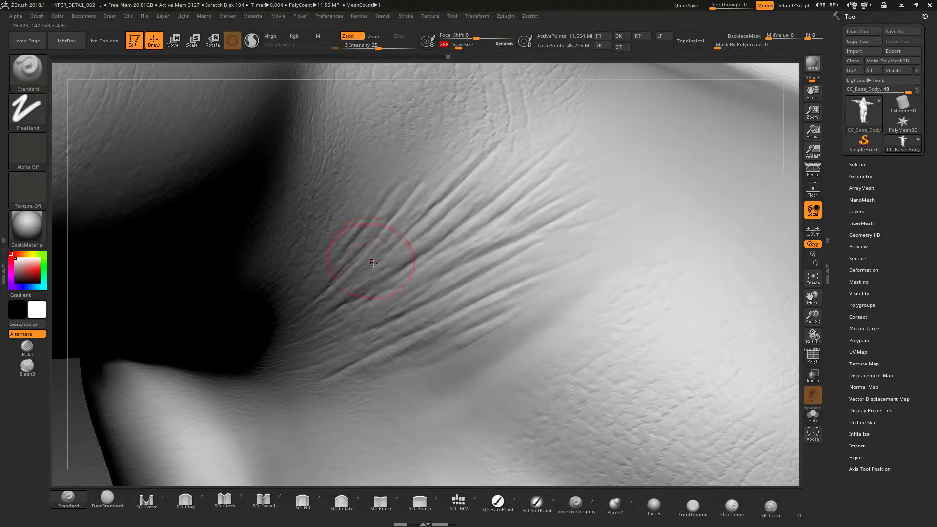
key("shift")
left_click_drag(352, 48, 350, 47, "shift")
mouse_move(360, 314)
left_mouse_down("shift")
mouse_move(344, 353)
mouse_move(370, 207)
left_mouse_up("shift")
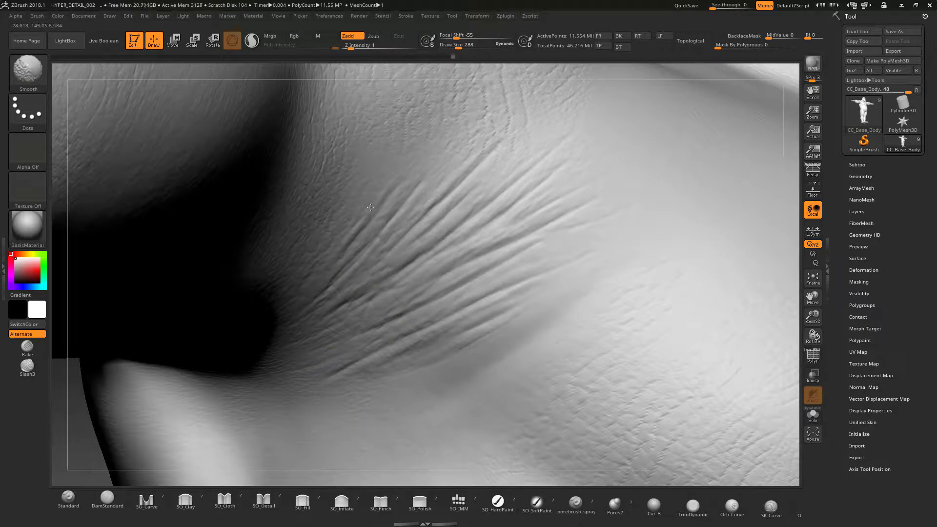
Smooth the lowest fold on the chest side, reducing the draw size to 132
left_click_drag(485, 340, 470, 353, "shift")
left_click_drag(458, 48, 452, 48)
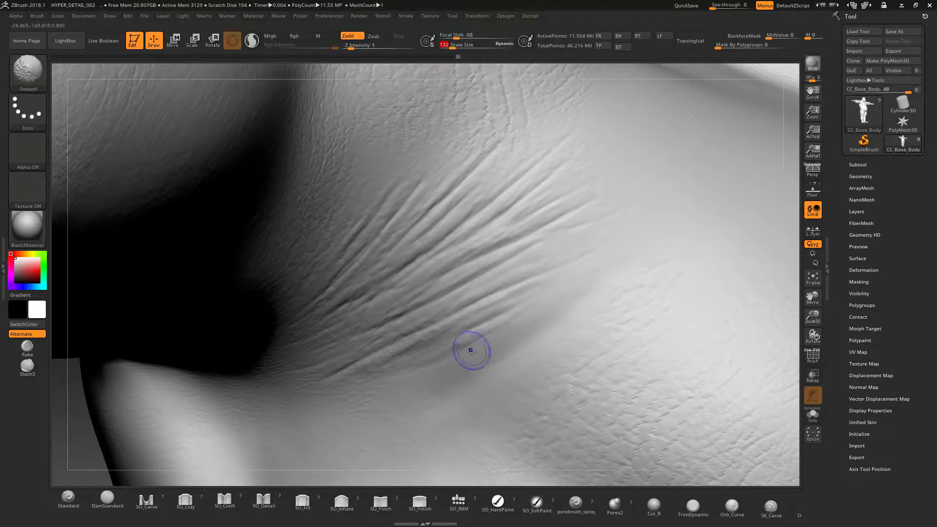
left_click_drag(470, 350, 469, 349, "shift")
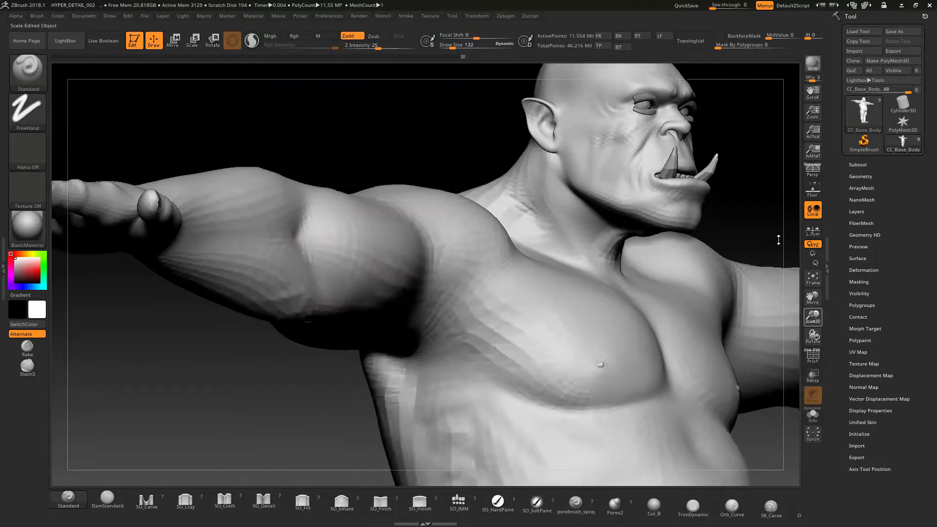
Softly smooth the upper and lower armpit folds with the Smooth brush at Z Intensity 1 and draw size 132
mouse_move(293, 161)
left_mouse_down()
mouse_move(313, 146)
mouse_move(315, 167)
left_mouse_up()
left_click_drag(352, 404, 353, 374)
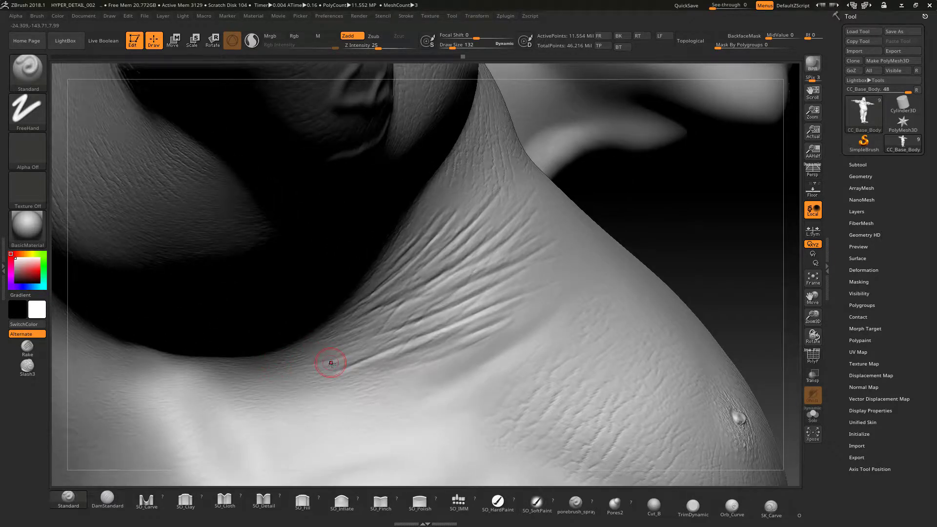
key("shift")
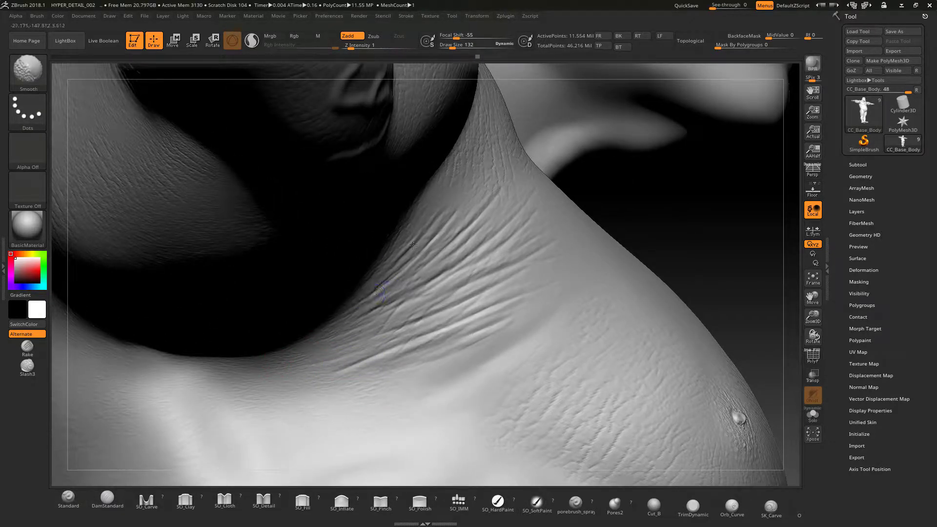
left_click_drag(474, 217, 385, 293, "shift")
left_click_drag(466, 351, 356, 368, "shift")
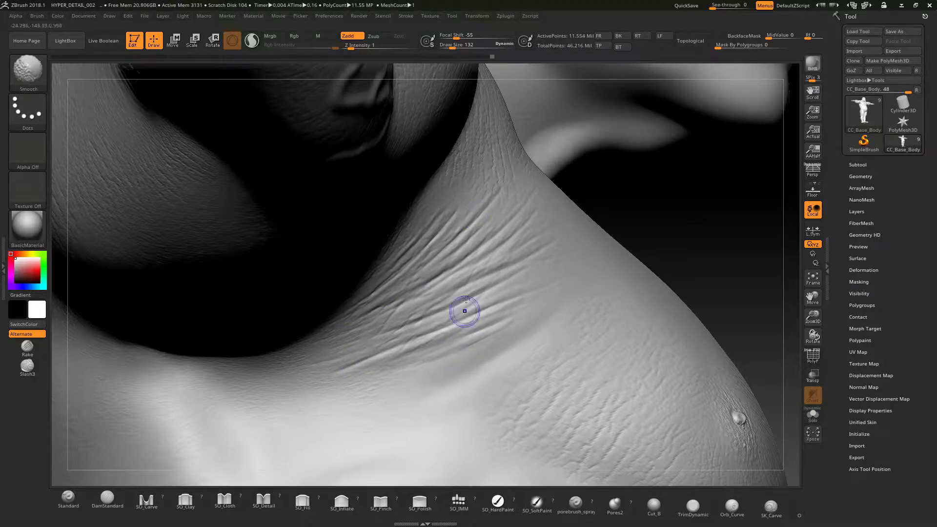
left_click_drag(465, 312, 397, 312, "shift")
Carve a diagonal crease just below the lowest armpit fold with the DamStandard brush at Z Intensity 33 and draw size 132
left_click_drag(642, 196, 368, 160)
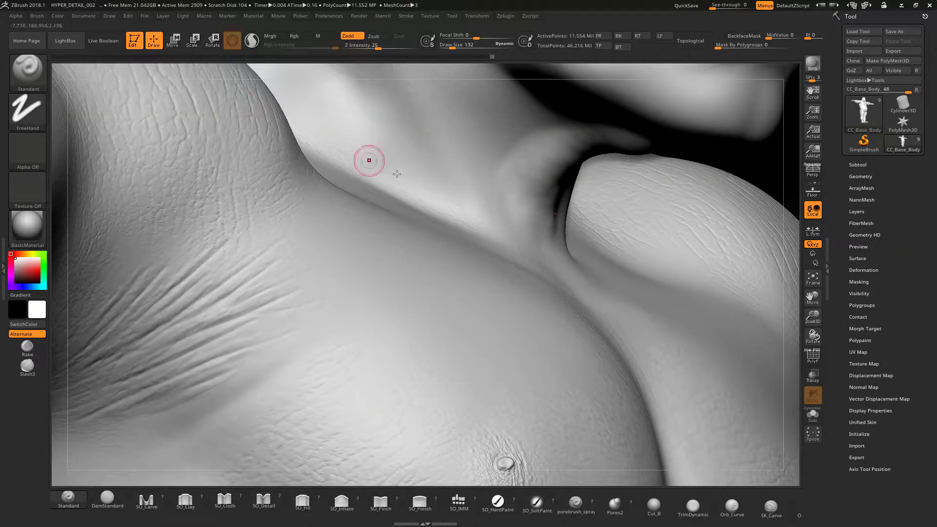
mouse_move(812, 318)
left_mouse_down()
mouse_move(221, 317)
mouse_move(198, 341)
left_mouse_up()
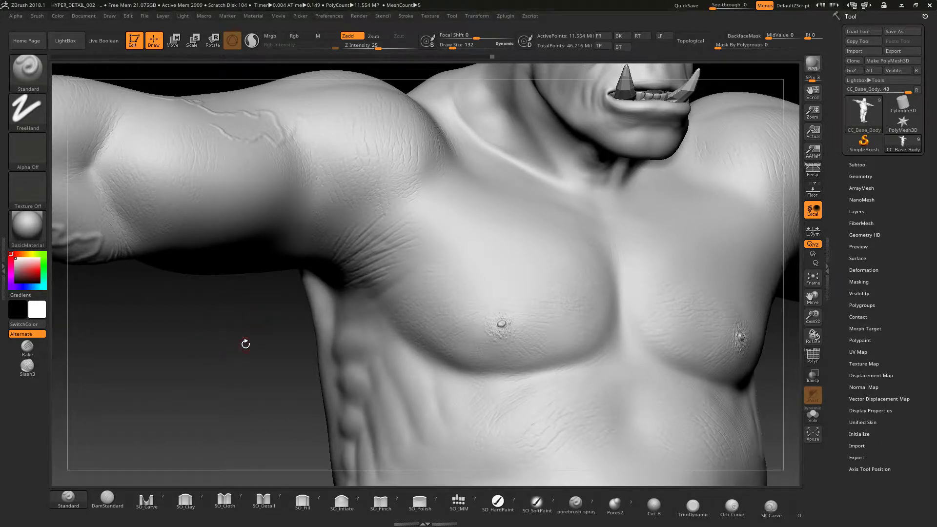
mouse_move(245, 344)
left_mouse_down("alt")
mouse_move(255, 309)
mouse_move(298, 305)
mouse_move(293, 290)
mouse_move(124, 343)
left_mouse_up("alt")
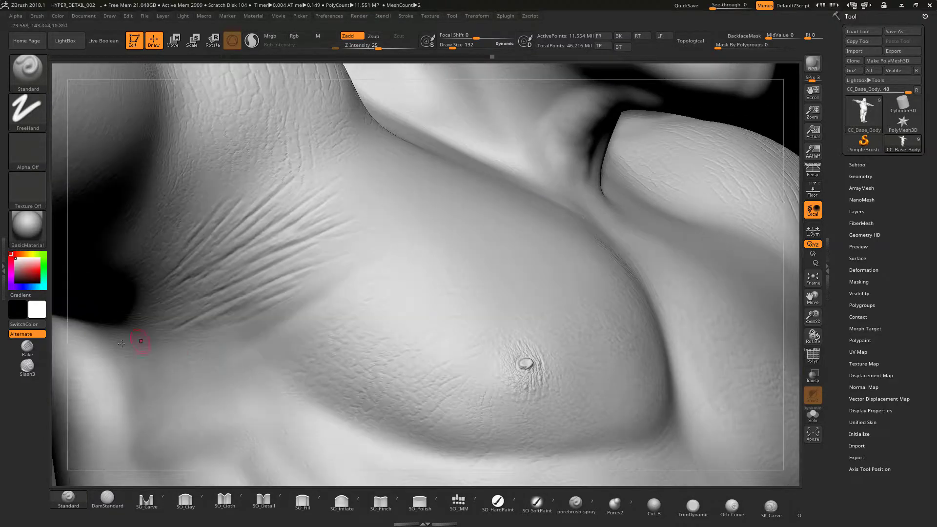
left_click(103, 499)
mouse_move(292, 69)
left_mouse_down()
mouse_move(295, 58)
mouse_move(298, 66)
left_mouse_up()
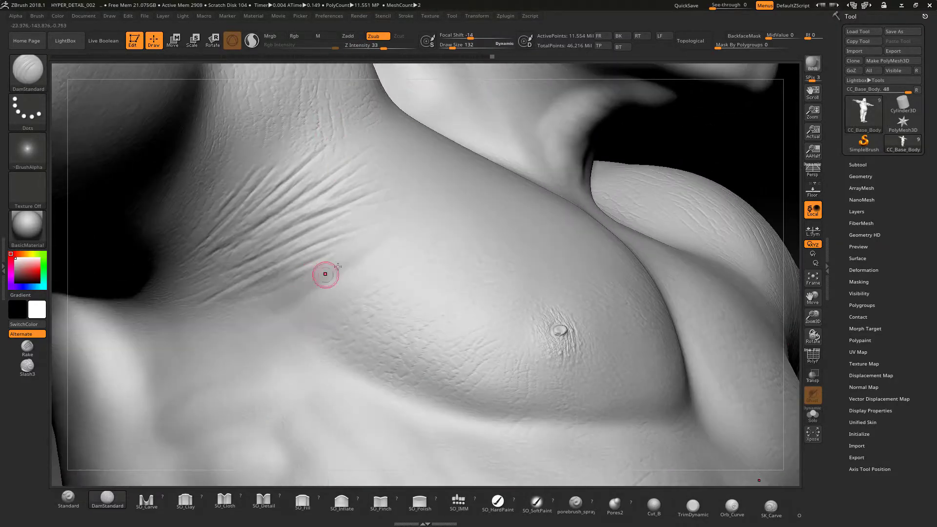
left_click_drag(341, 268, 297, 300)
key("ctrl+z")
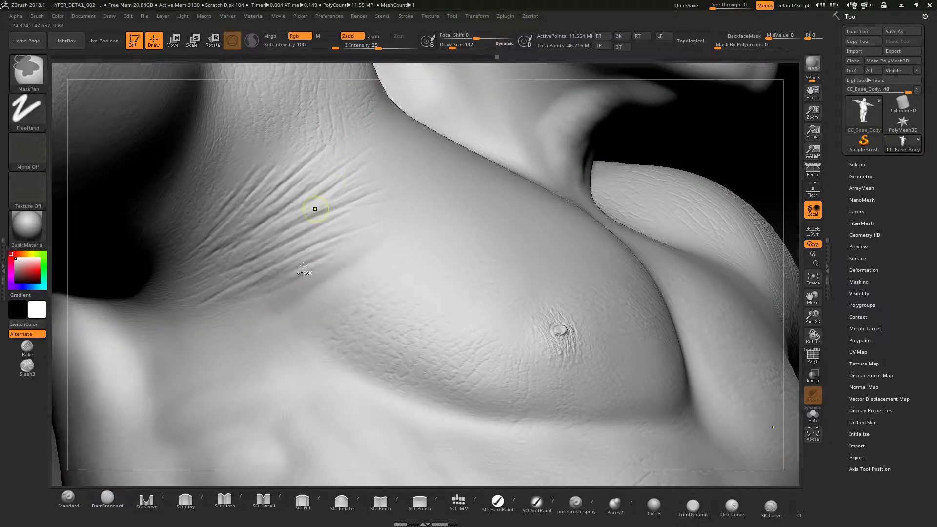
key("ctrl+z")
left_click_drag(340, 264, 282, 301)
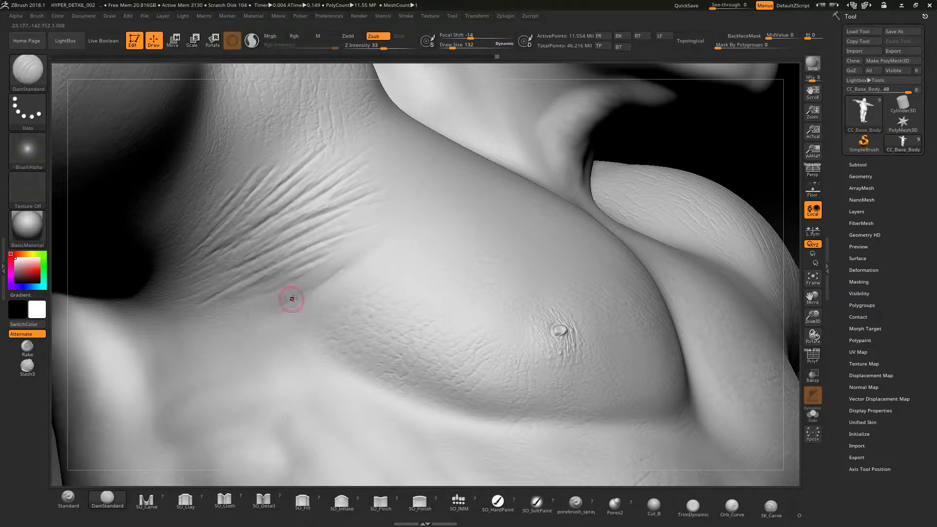
key("ctrl+z")
left_click_drag(343, 266, 300, 295)
Deepen the new crease between armpit and chest with DamStandard strokes, reducing the draw size to 120
left_click_drag(812, 317, 924, 263)
left_click_drag(402, 277, 444, 246)
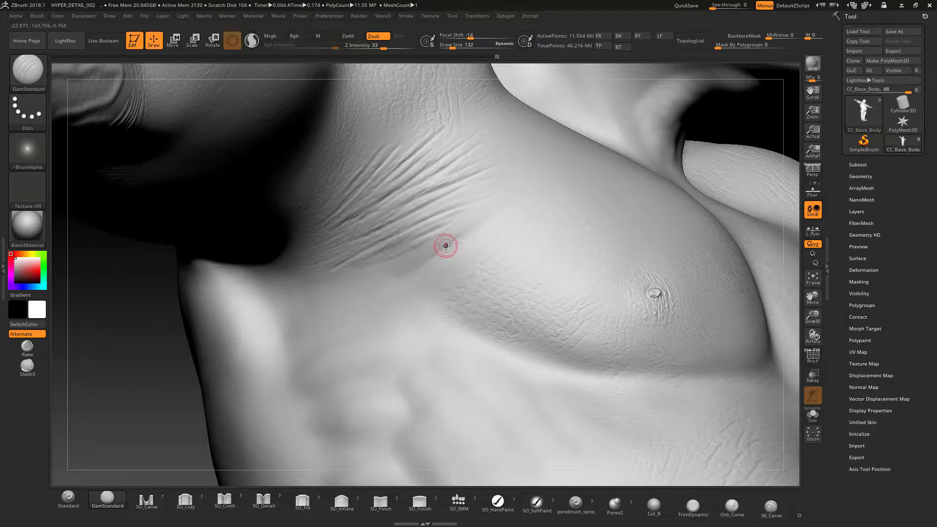
key("ctrl+z")
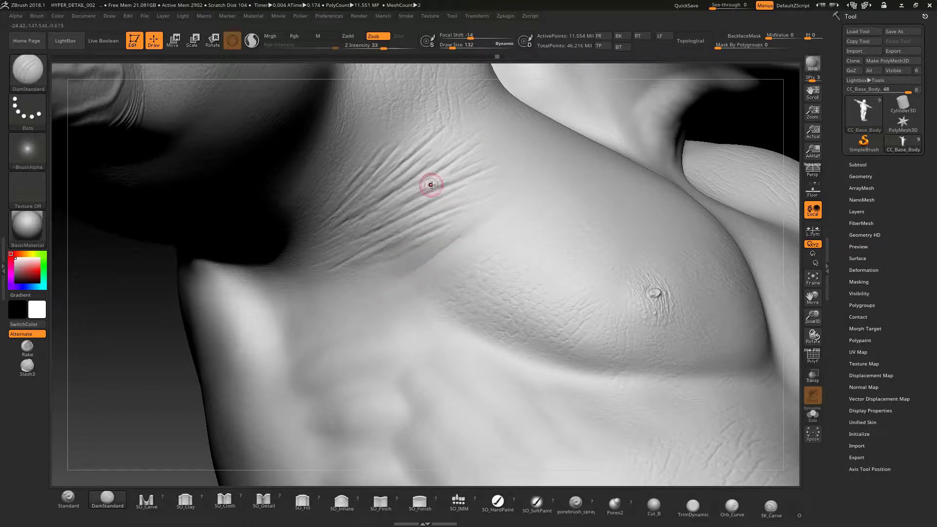
key("ctrl+shift+z")
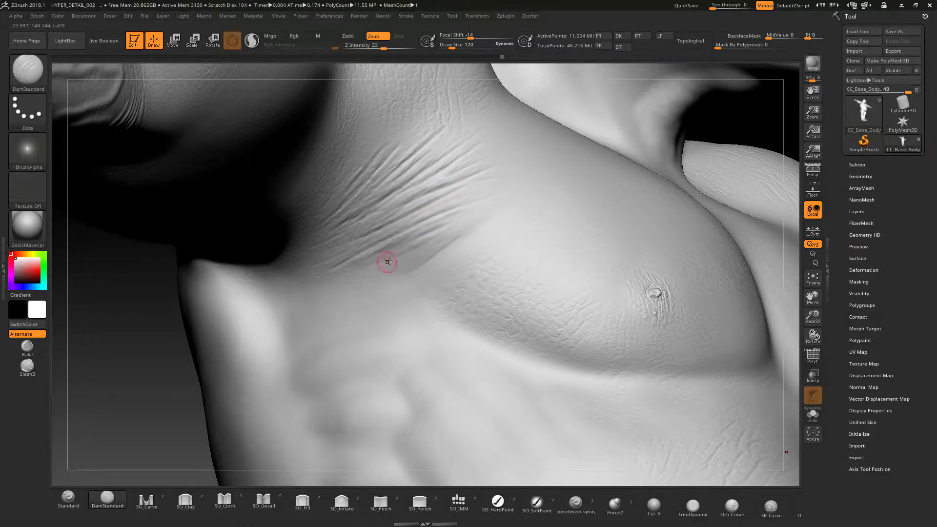
mouse_move(458, 231)
left_mouse_down()
mouse_move(390, 266)
mouse_move(409, 256)
left_mouse_up()
key("ctrl")
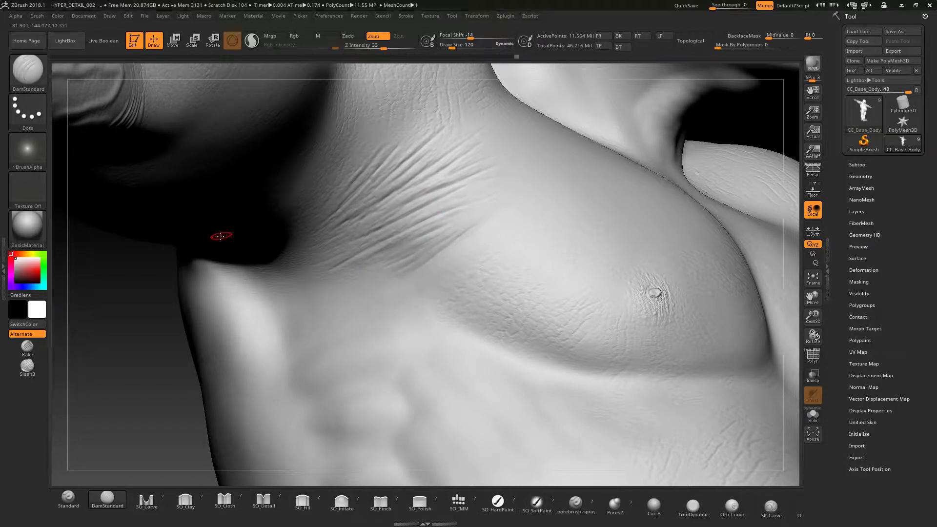
Build up the skin beside the lowest armpit crease with the Standard brush at Z Intensity 25, varying draw size from 64 to 136
left_click(72, 499)
left_click_drag(135, 345, 151, 393, "alt")
key("bracketleft")
key("bracketleft")
key("bracketleft")
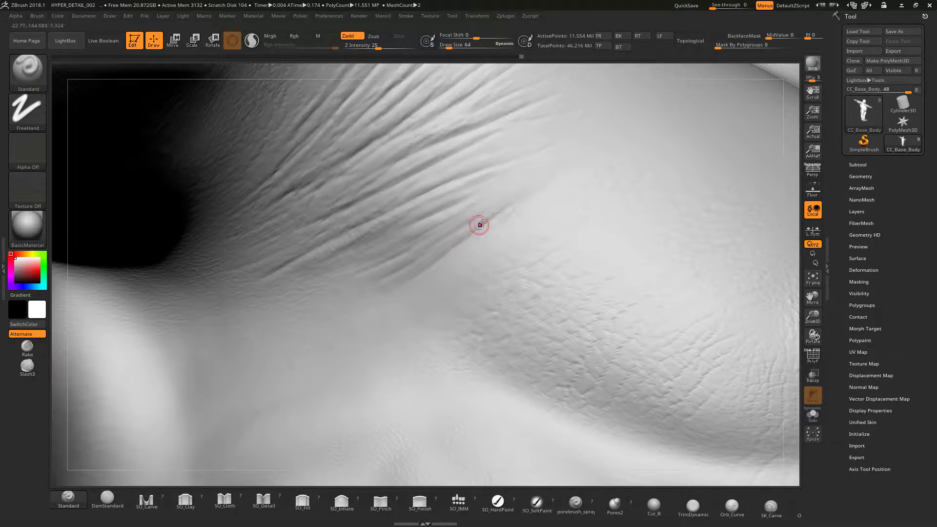
key("bracketright")
key("bracketright")
key("bracketright")
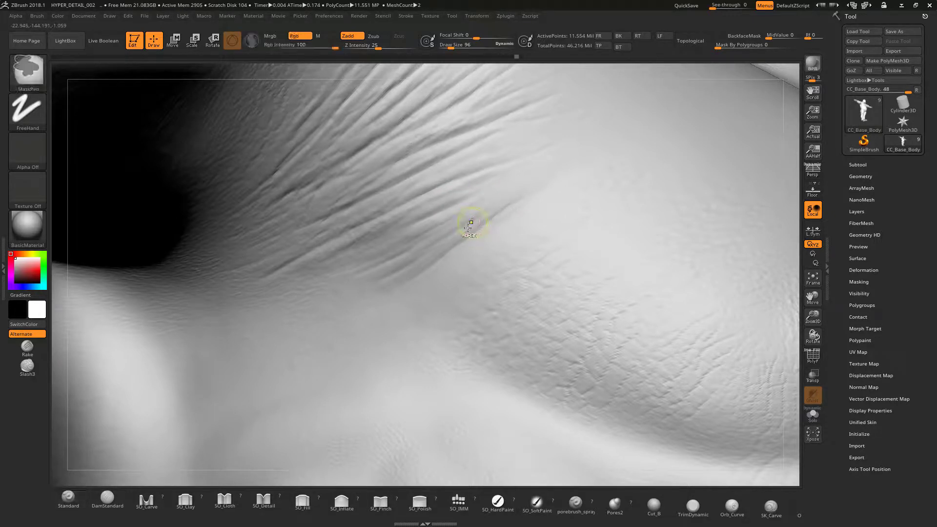
key("bracketright")
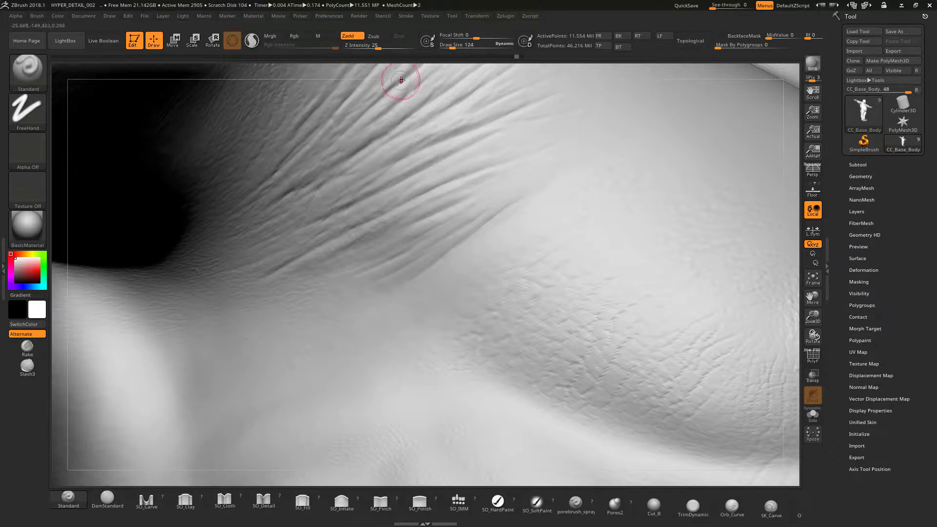
left_click(128, 15)
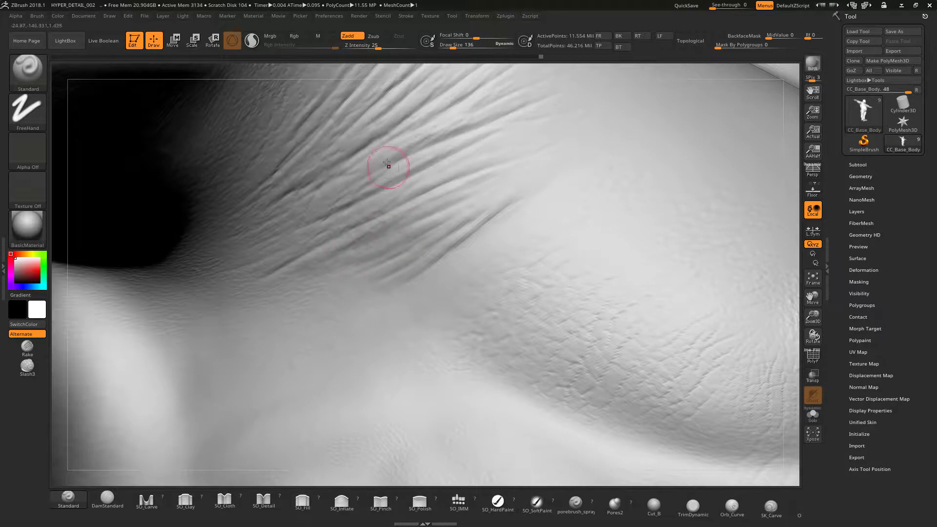
Raise small folds just above the lowest armpit crease with the Standard brush at draw size 67
left_click(448, 47)
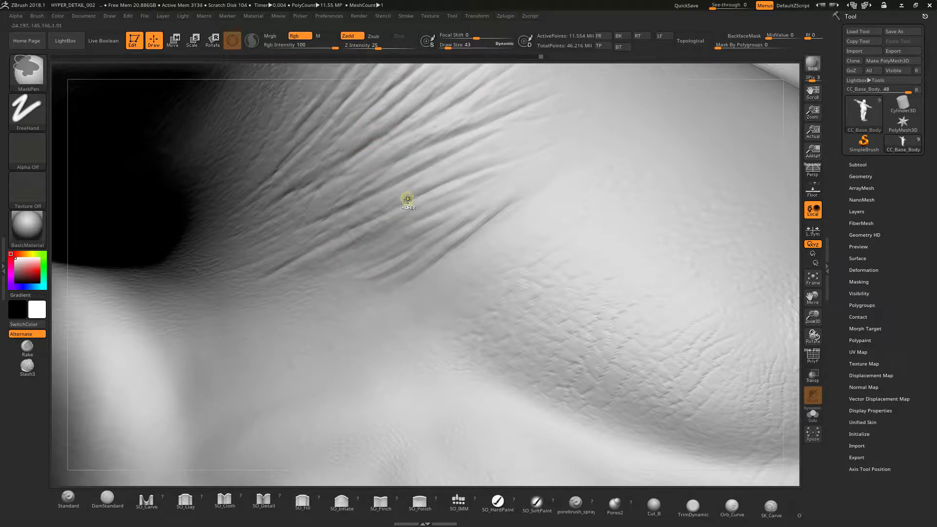
key("]")
mouse_move(369, 280)
left_mouse_down()
mouse_move(360, 278)
mouse_move(405, 254)
mouse_move(404, 244)
left_mouse_up()
left_click_drag(354, 262, 400, 236)
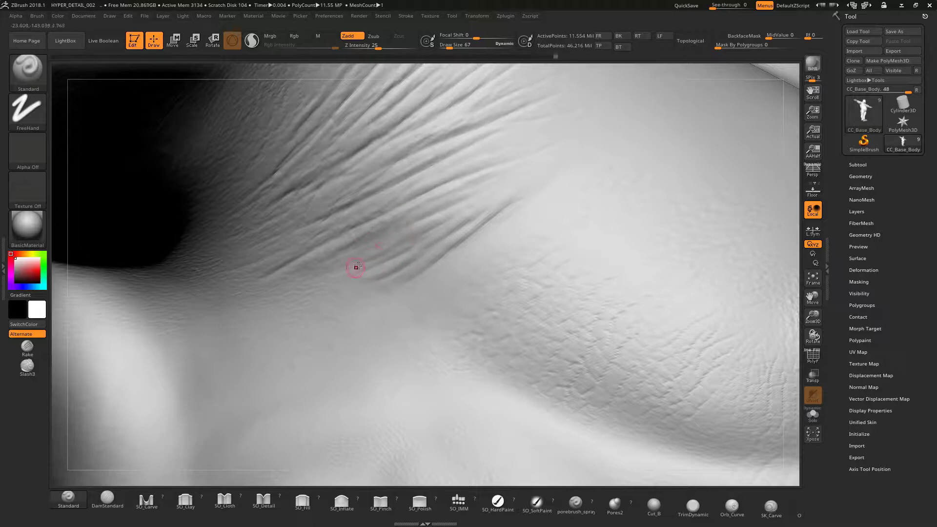
left_click_drag(357, 267, 429, 225)
Smooth the small lower armpit folds with the Smooth brush at Z Intensity 1 and draw size 169
key("shift")
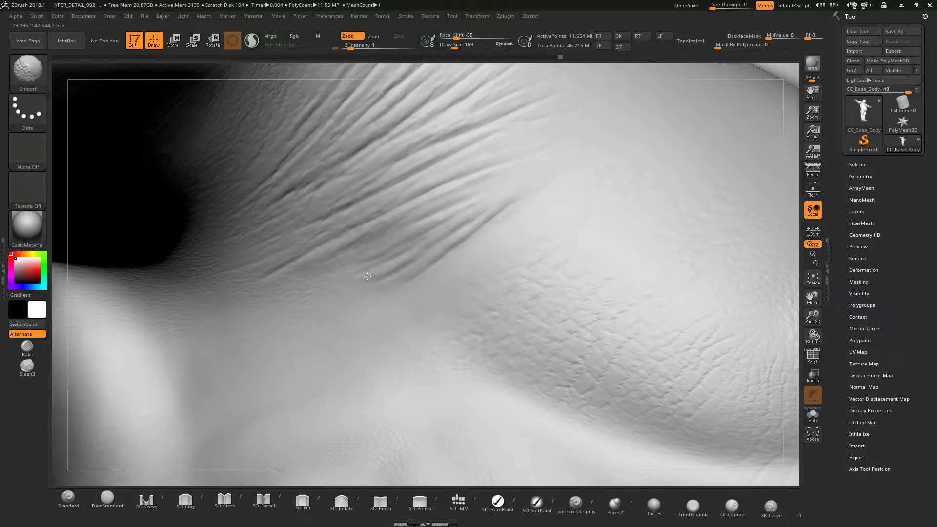
left_click_drag(483, 237, 499, 225, "shift")
left_click_drag(340, 271, 468, 239, "shift")
left_click_drag(401, 273, 493, 227, "shift")
Refine the lower ends of the lowest armpit folds with the Smooth brush at draw size 81, reducing the draw size to 50
left_click_drag(812, 317, 800, 352)
left_click_drag(205, 280, 247, 267)
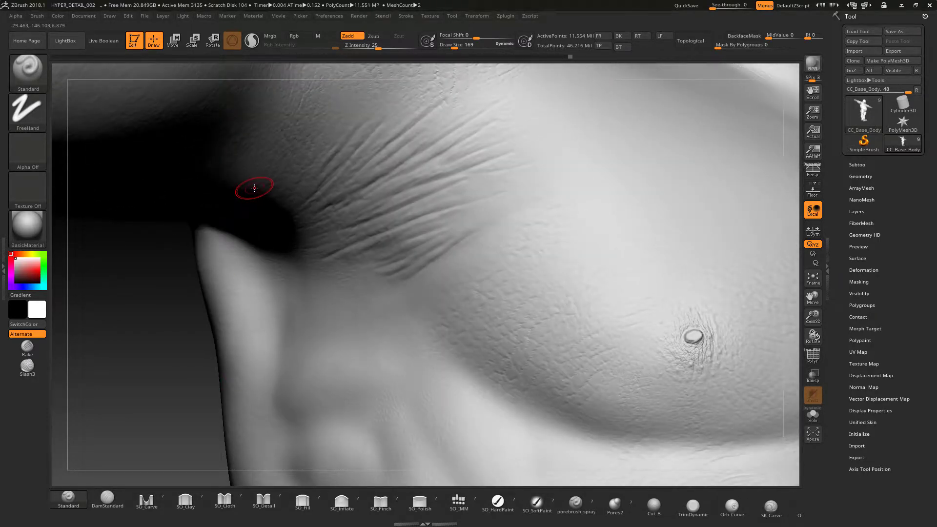
left_click_drag(452, 46, 447, 47)
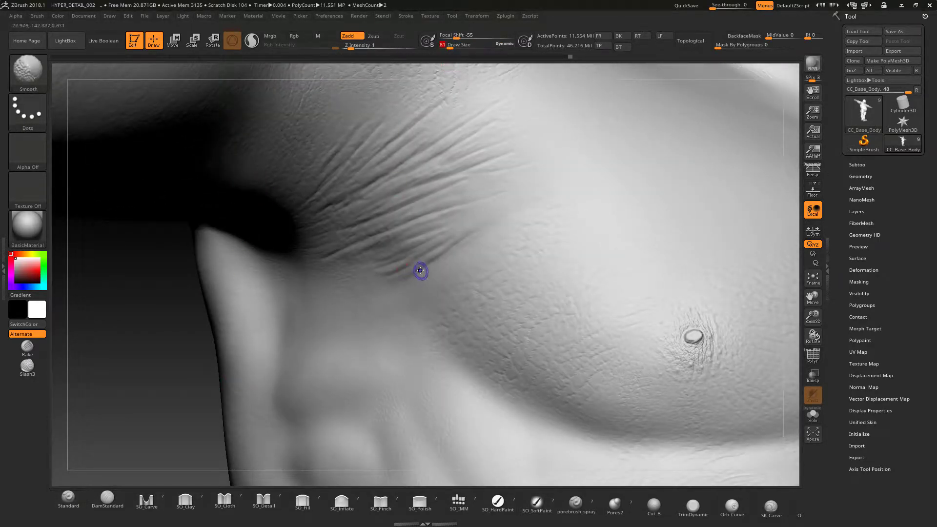
left_click(447, 48)
key("shift")
Carve the groove between the lowest armpit folds with the DamStandard brush at Z Intensity 33 and draw size 50
left_click_drag(155, 67, 234, 120)
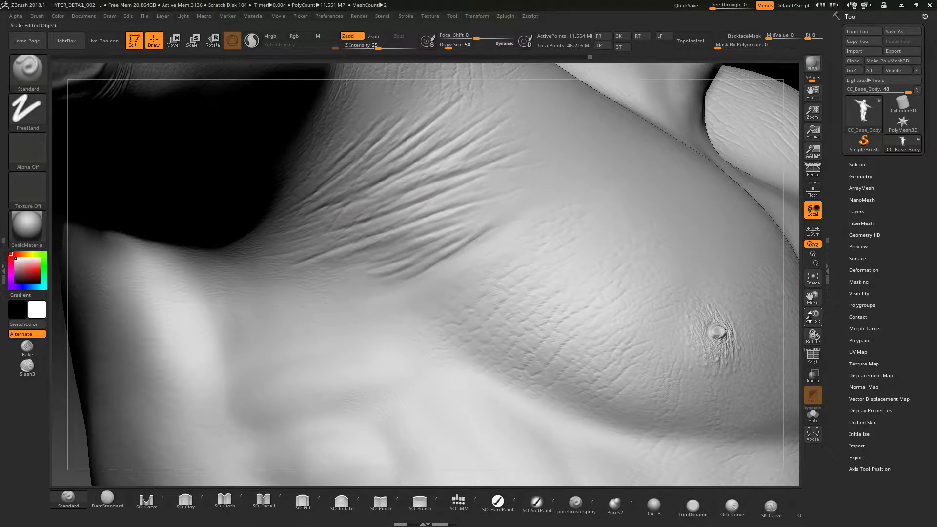
left_click_drag(811, 317, 588, 132)
left_click(107, 497)
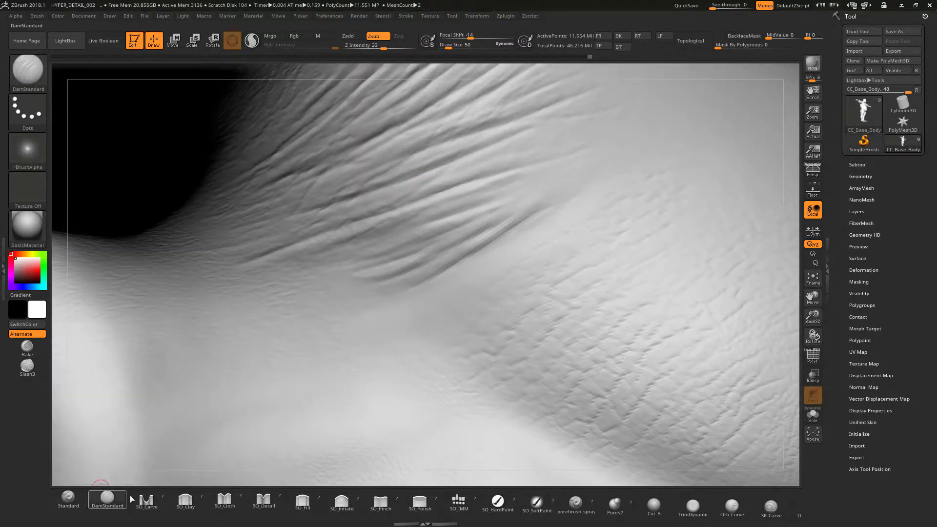
left_click_drag(811, 318, 794, 328)
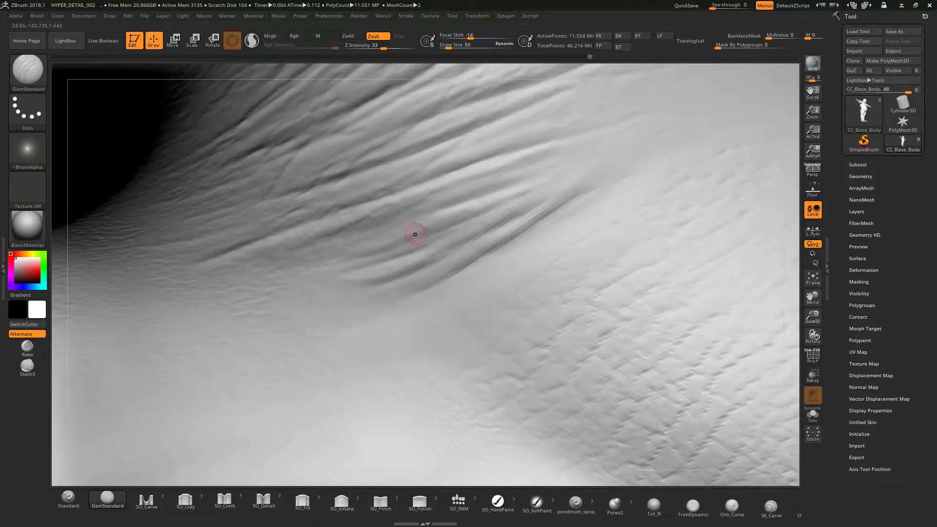
left_click_drag(431, 241, 376, 264)
Sharpen the fine creases between the lowest armpit folds with DamStandard, using draw size 34 and then 42 and undoing unwanted strokes
left_click(446, 47)
key("ctrl")
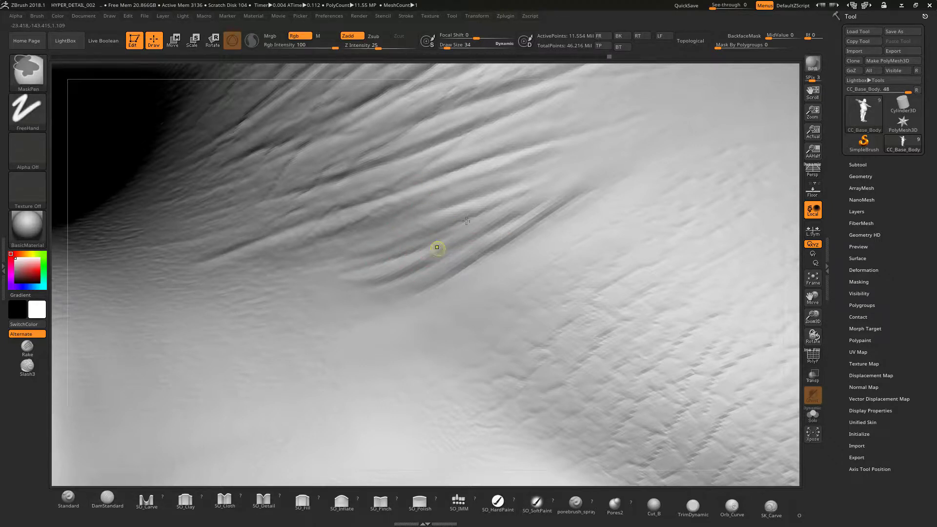
left_click_drag(420, 260, 455, 234)
key("ctrl+z")
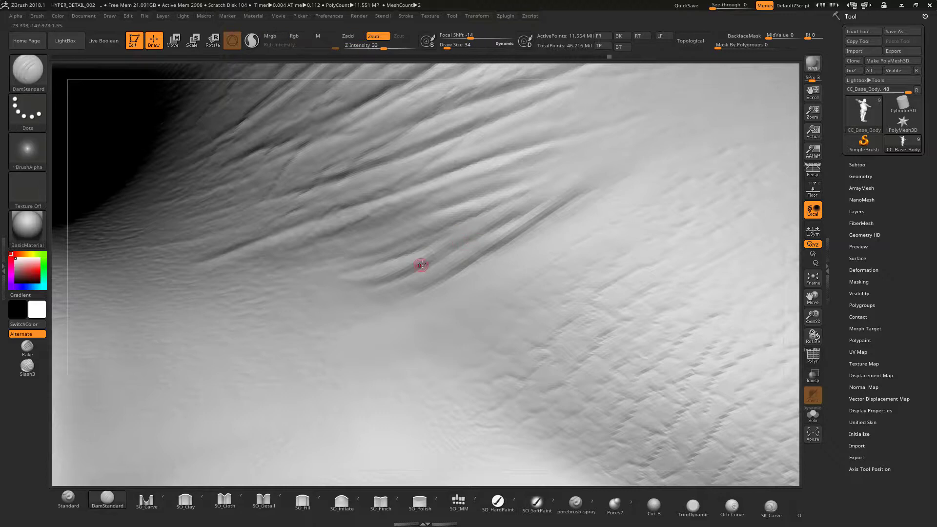
key("ctrl+z")
key("ctrl+z")
left_click_drag(496, 228, 449, 251)
key("ctrl+z")
left_click_drag(497, 224, 451, 245)
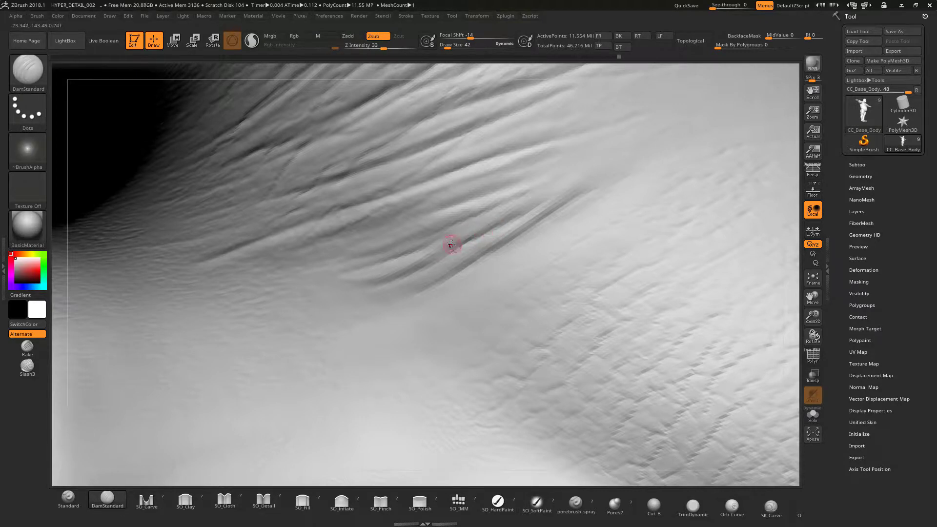
key("shift")
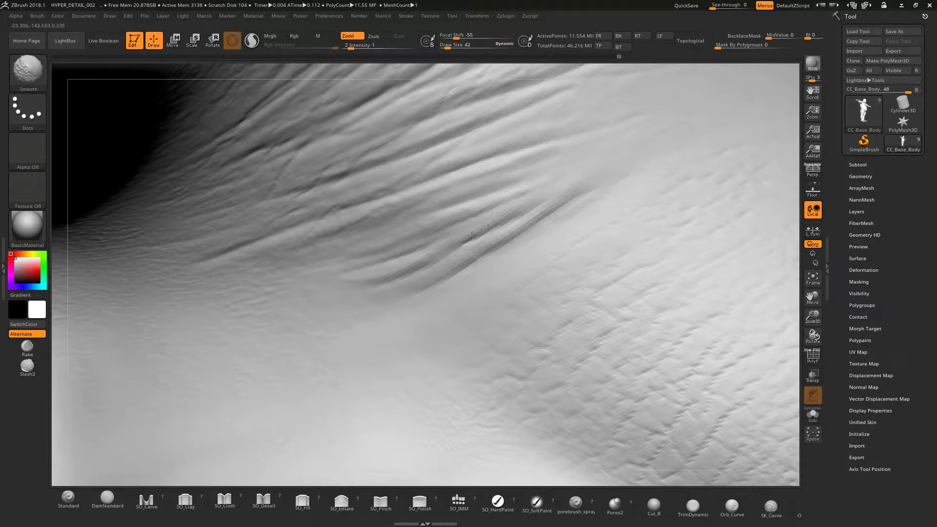
Undo the last crease stroke, recarve it between the lowest folds with DamStandard at draw size 42, and lightly smooth it
right_click_drag(445, 254, 165, 268, "alt")
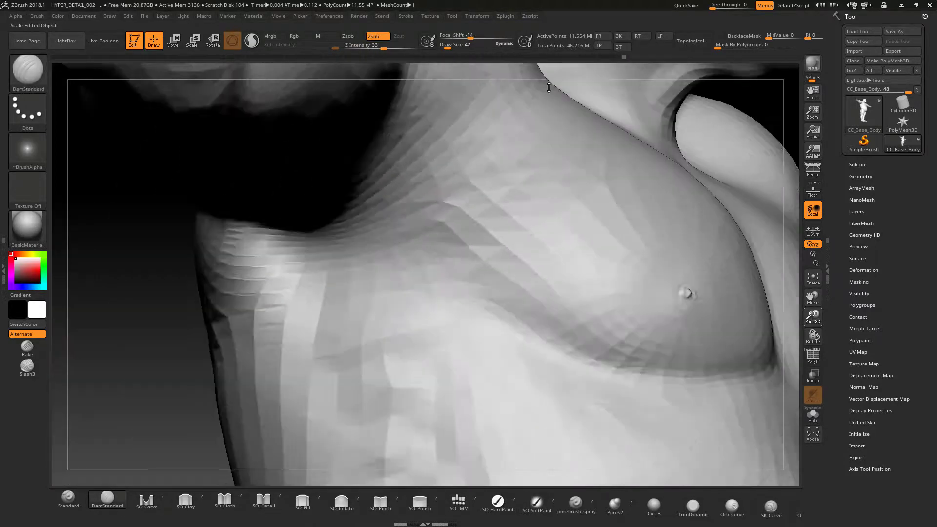
left_click_drag(807, 314, 863, 175)
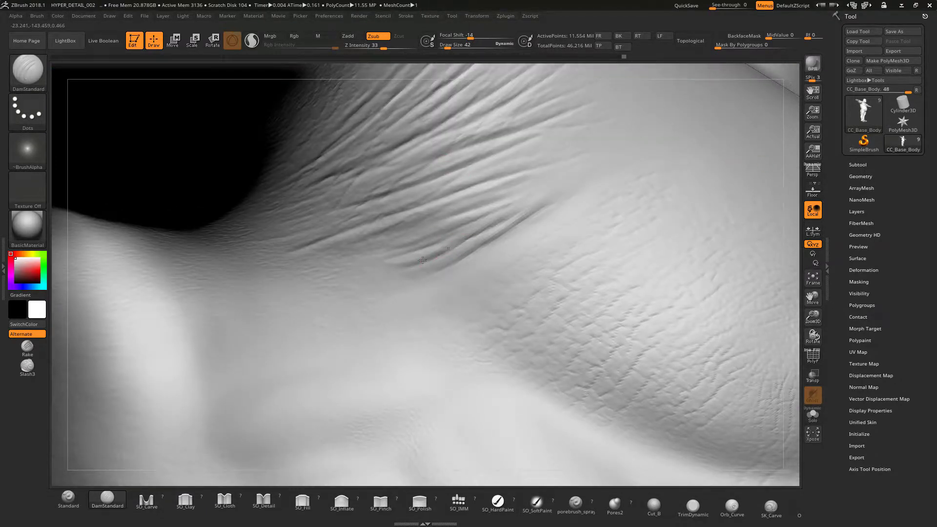
key("ctrl+z")
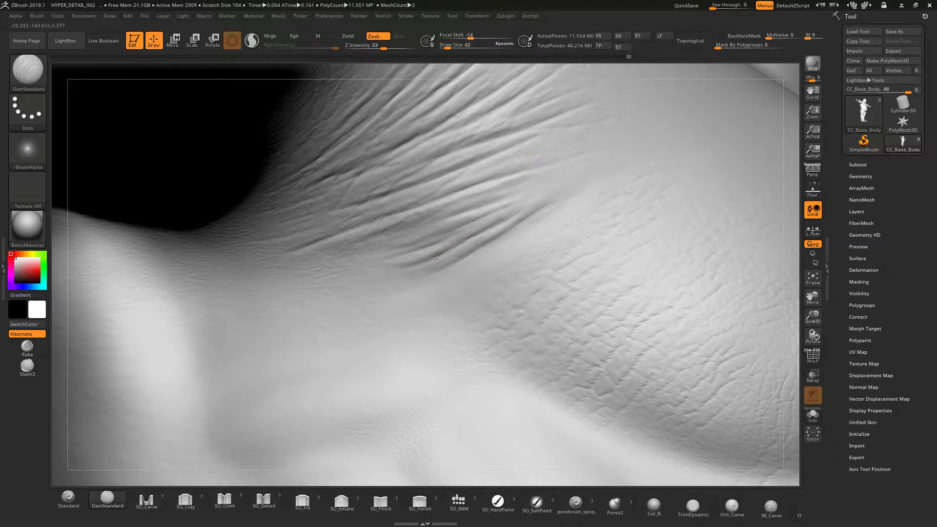
left_click_drag(471, 236, 440, 248)
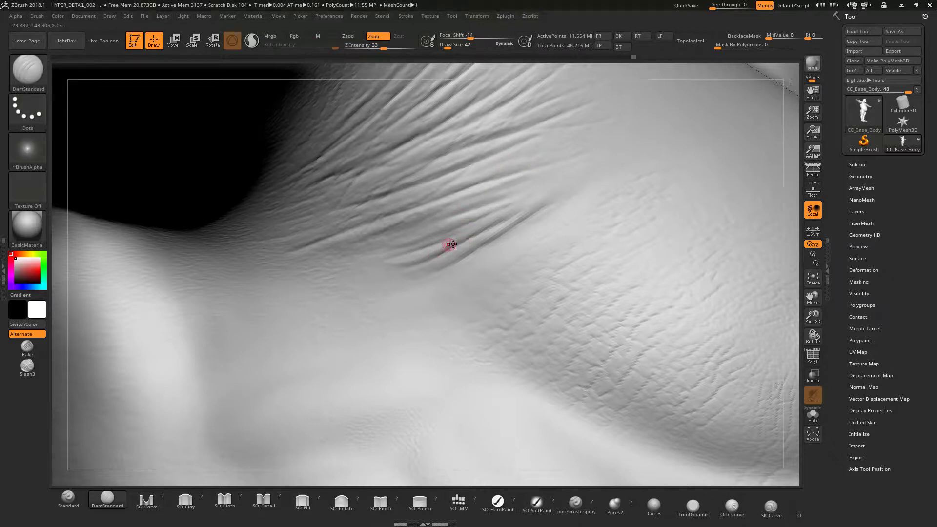
key("shift")
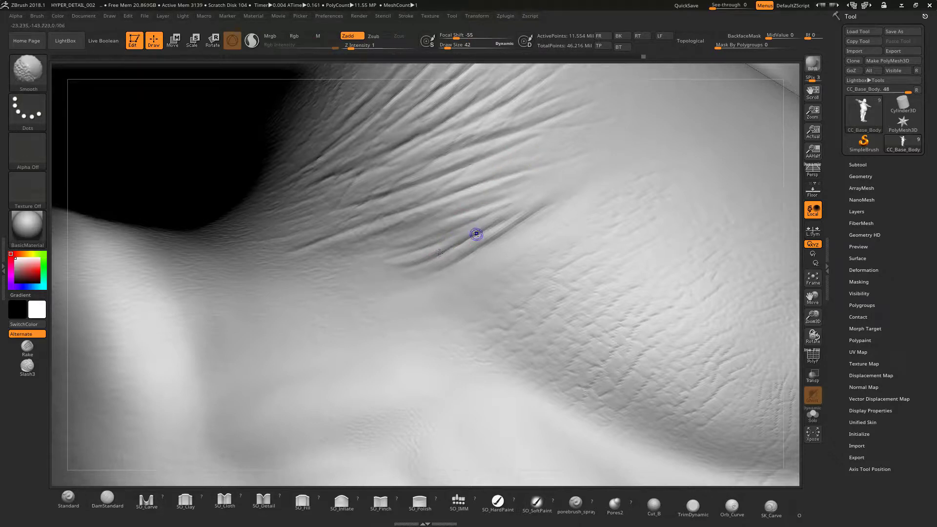
mouse_move(476, 234)
left_mouse_down("shift")
mouse_move(435, 248)
mouse_move(456, 233)
left_mouse_up("shift")
left_click_drag(812, 317, 215, 302)
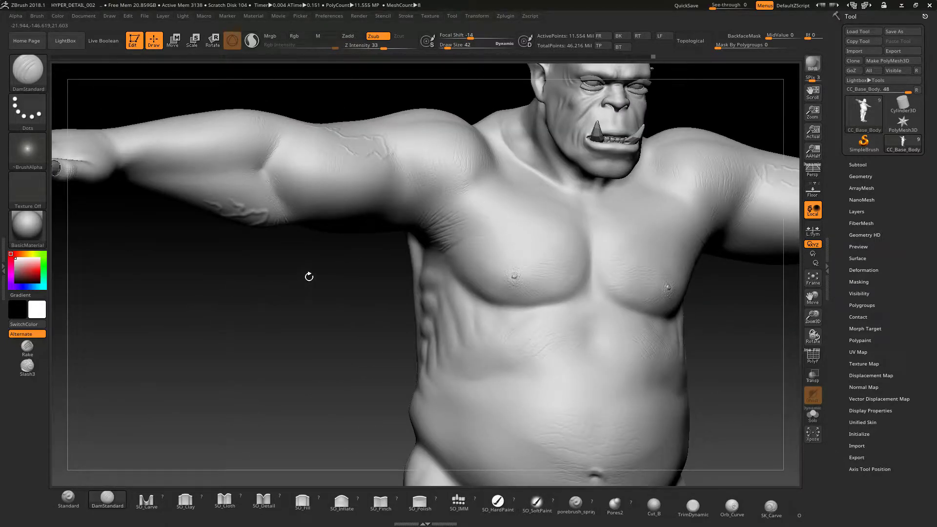
Lightly blend the armpit folds into the surrounding skin with the Smooth brush at Z Intensity 1 and draw size 288
left_click_drag(317, 259, 366, 298, "shift")
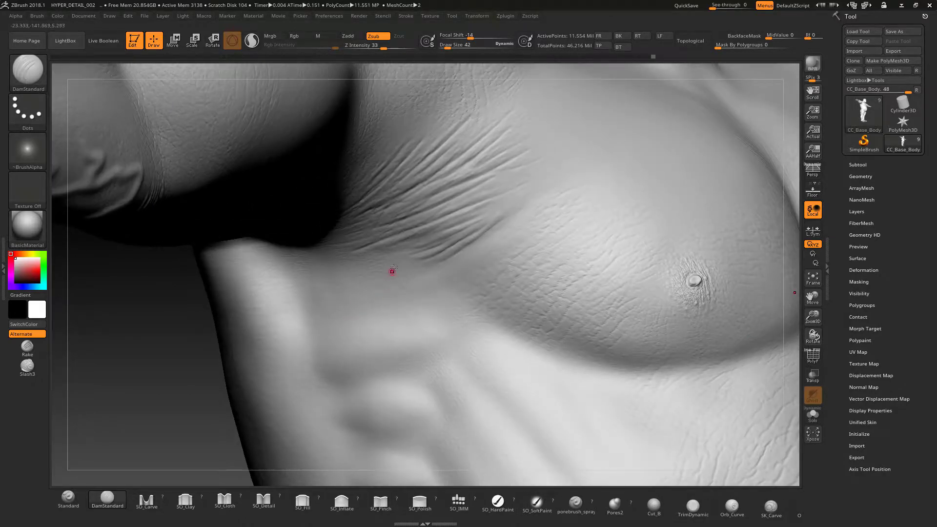
left_click_drag(447, 47, 457, 47)
left_click_drag(405, 206, 418, 178, "shift")
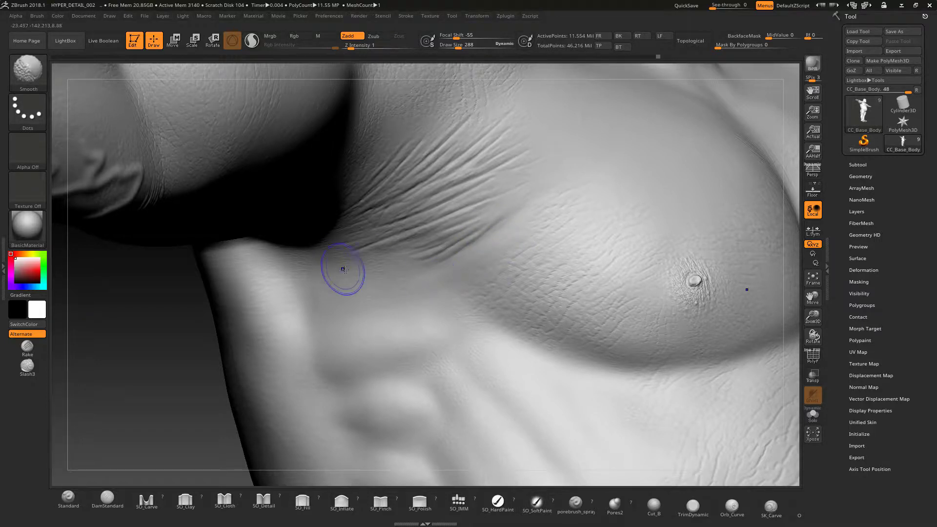
mouse_move(184, 381)
left_mouse_down("alt")
mouse_move(251, 286)
mouse_move(226, 341)
mouse_move(232, 333)
left_mouse_up("alt")
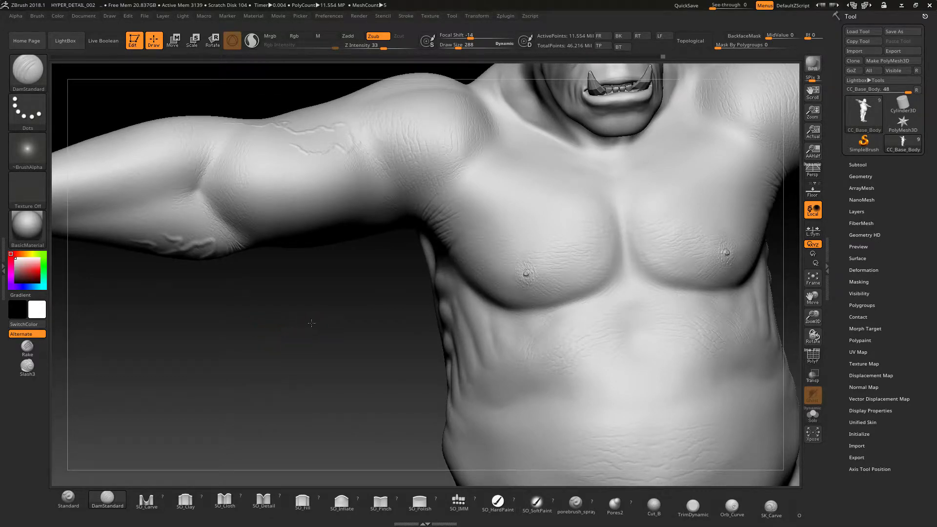
mouse_move(311, 322)
left_mouse_down("alt")
mouse_move(312, 401)
mouse_move(313, 314)
left_mouse_up("alt")
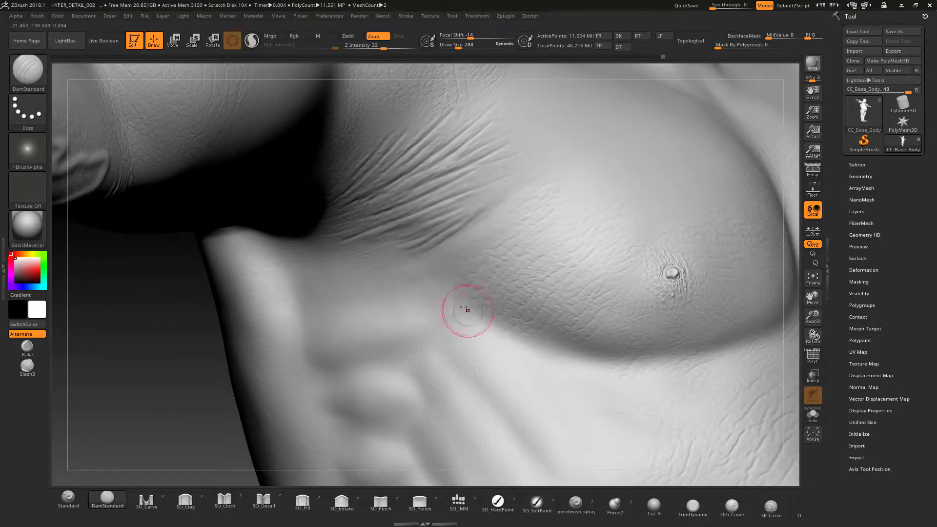
Carve fine creases at the chest's outer lower edge beneath the armpit folds with DamStandard, reducing draw size to 116 and undoing unwanted strokes
key("bracketleft")
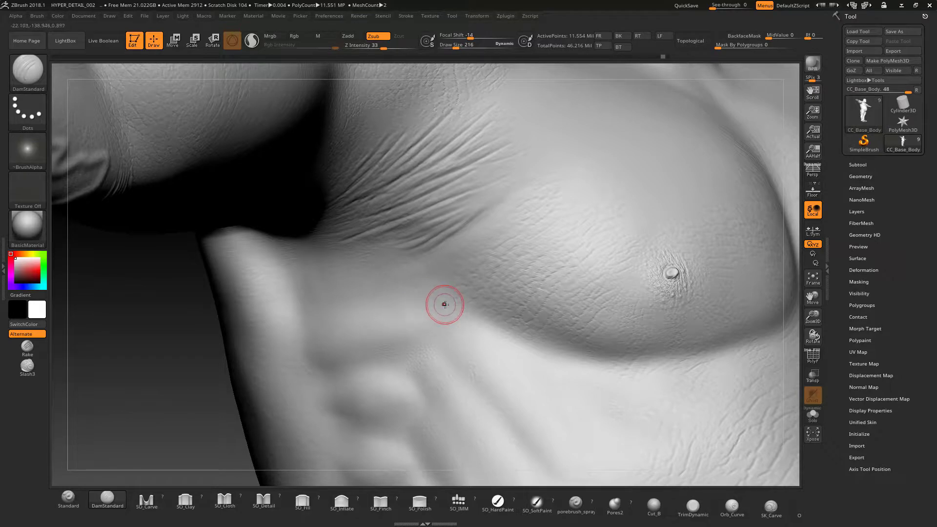
left_click_drag(462, 304, 417, 288)
key("bracketleft")
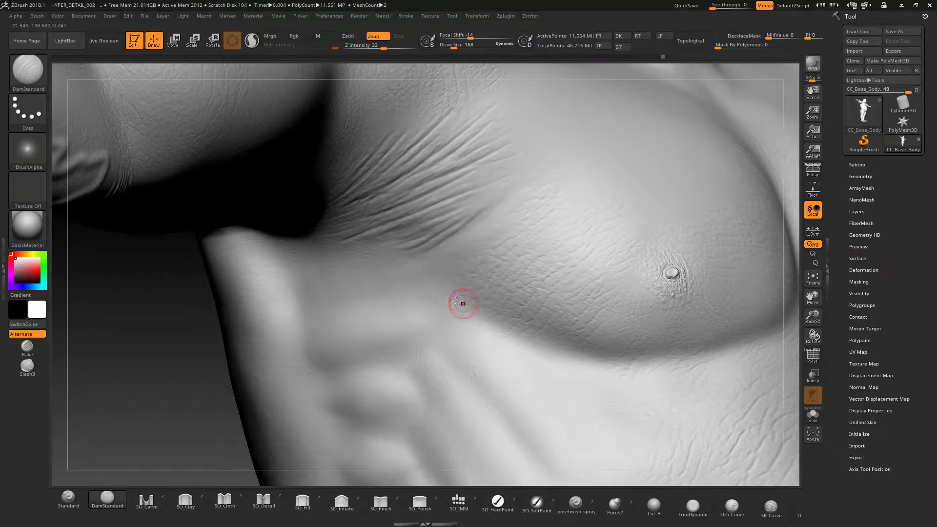
key("ctrl+z")
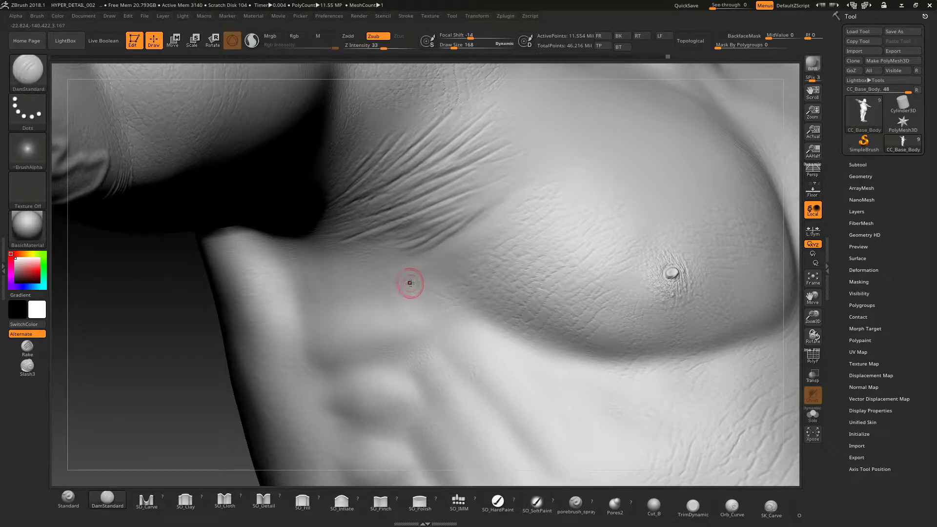
key("bracketleft")
left_click_drag(175, 299, 157, 328)
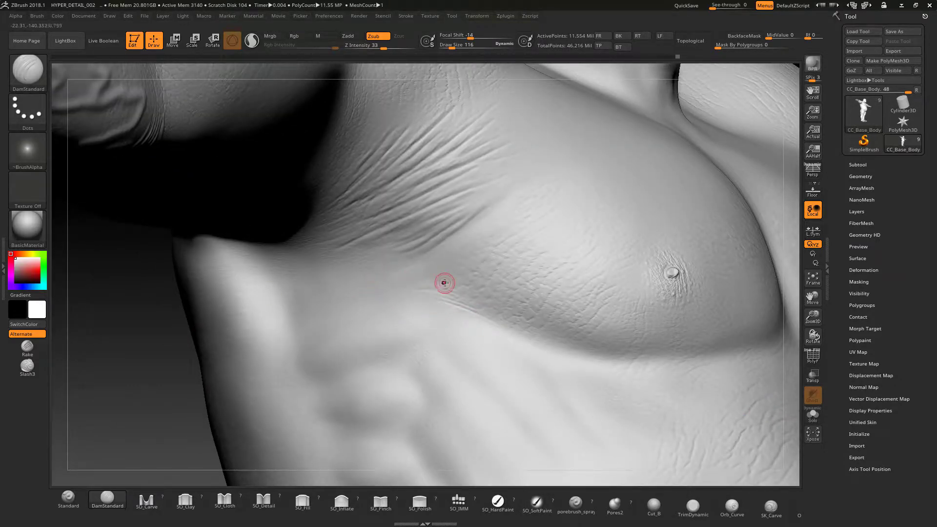
key("ctrl+z")
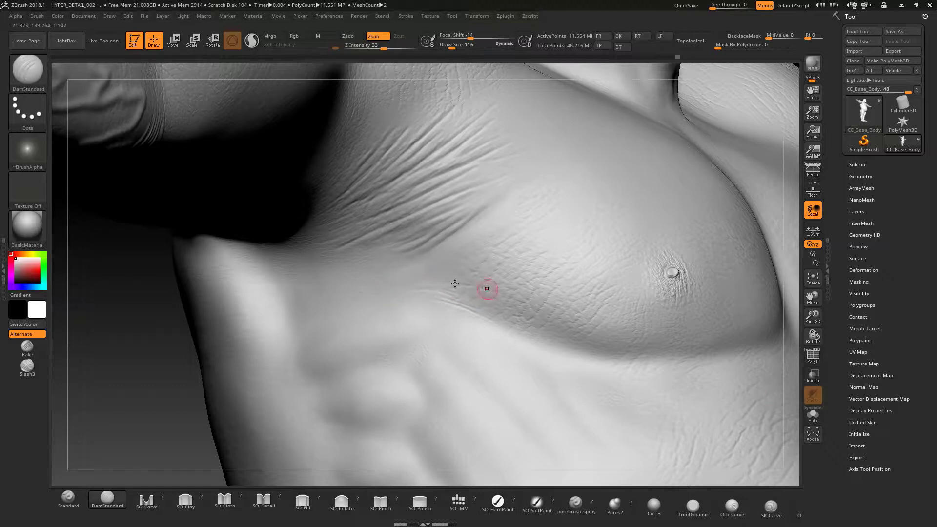
key("ctrl+z")
mouse_move(486, 289)
left_mouse_down()
mouse_move(425, 287)
mouse_move(469, 288)
left_mouse_up()
key("ctrl+z")
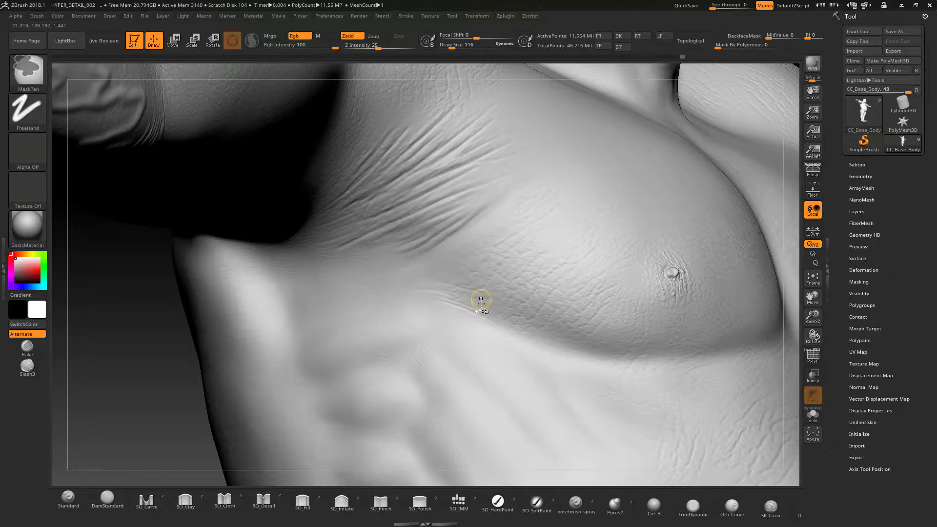
Carve faint creases between the lowest armpit fold and the outer chest with DamStandard at draw size 50, smoothing away the stray crease first
left_click_drag(152, 328, 152, 363, "alt")
right_click_drag(406, 280, 493, 278)
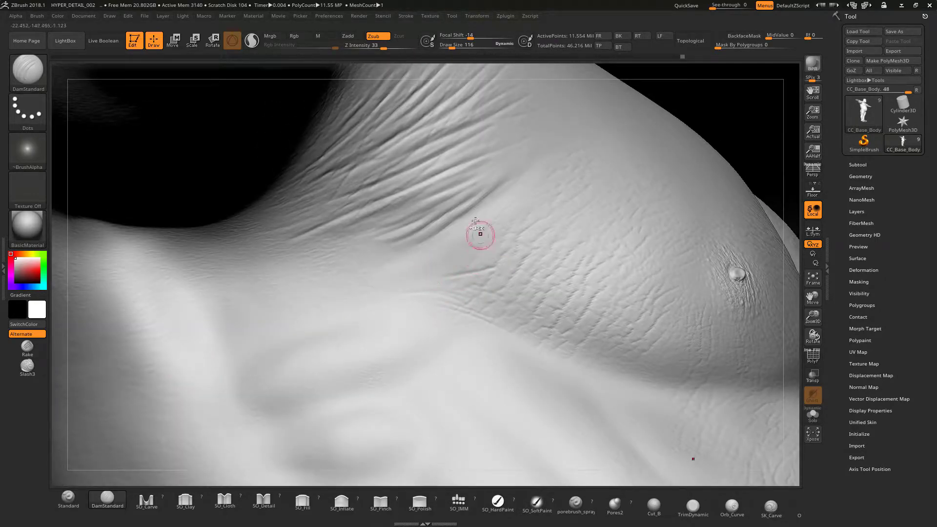
key("shift")
left_click(448, 47)
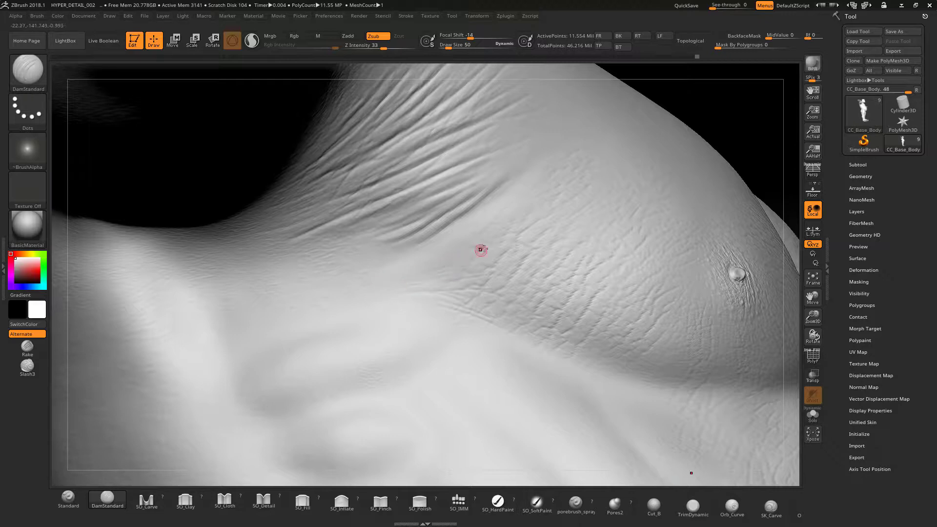
left_click_drag(517, 243, 437, 271)
left_click_drag(496, 262, 393, 282)
left_click_drag(472, 253, 412, 273)
Extend the lowest armpit fold toward the chest and add a crease beneath it with DamStandard at draw sizes 50 to 58, softening the strokes
mouse_move(62, 95)
left_mouse_down()
mouse_move(204, 153)
mouse_move(337, 244)
left_mouse_up()
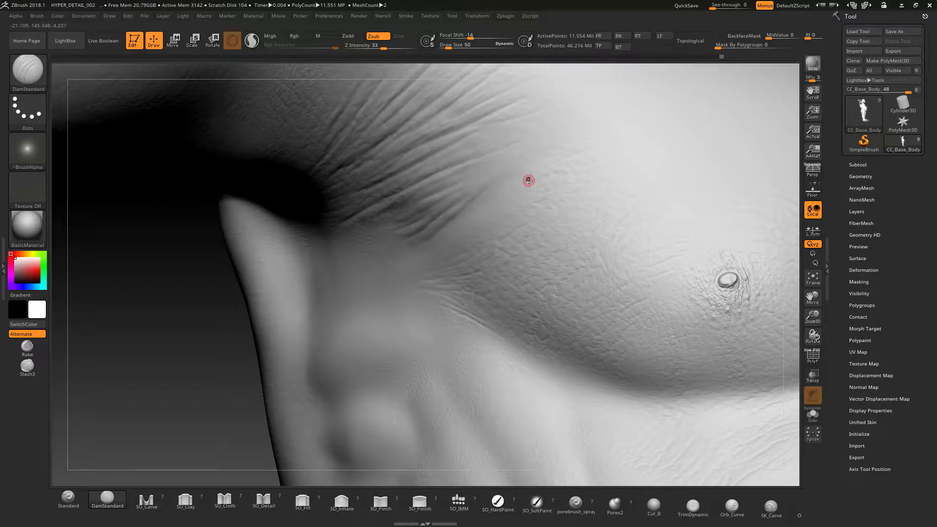
left_click_drag(478, 205, 492, 197)
mouse_move(174, 277)
left_mouse_down()
mouse_move(161, 257)
mouse_move(188, 265)
left_mouse_up()
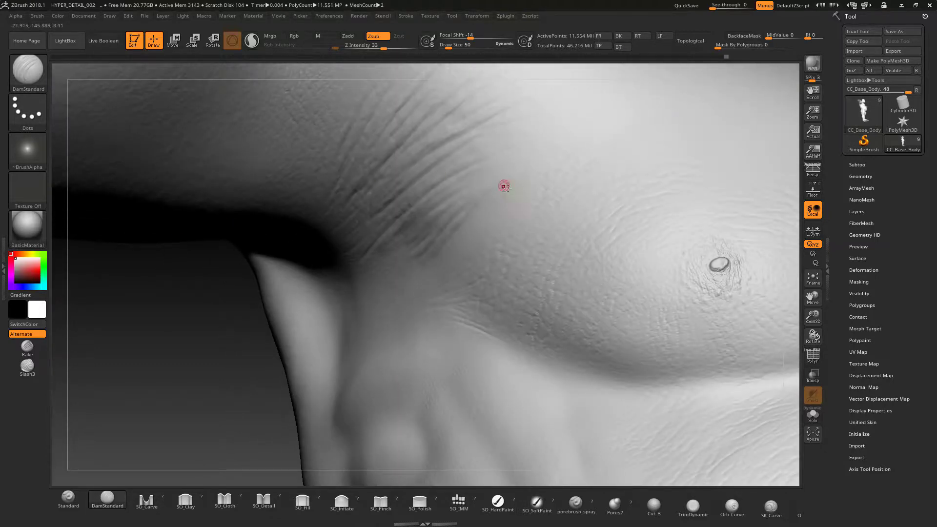
left_click_drag(280, 195, 165, 328)
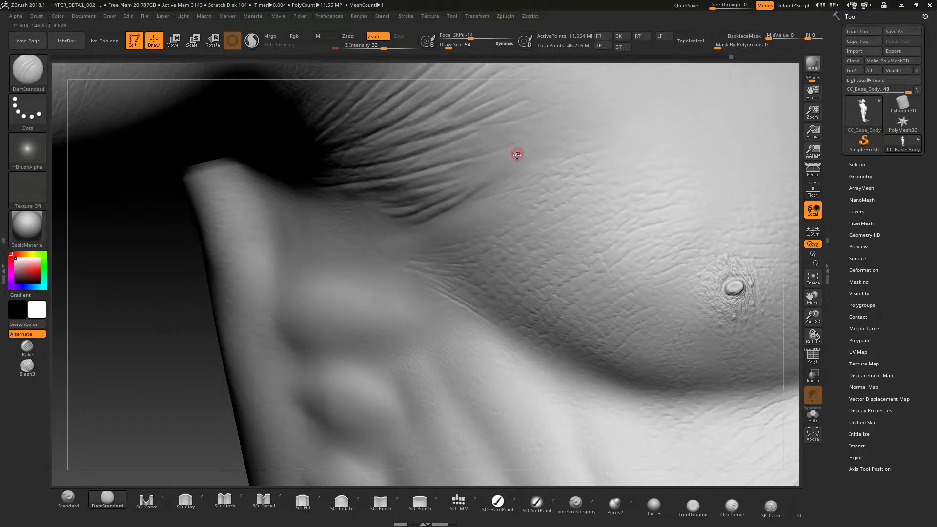
left_click_drag(540, 178, 459, 217)
key("shift")
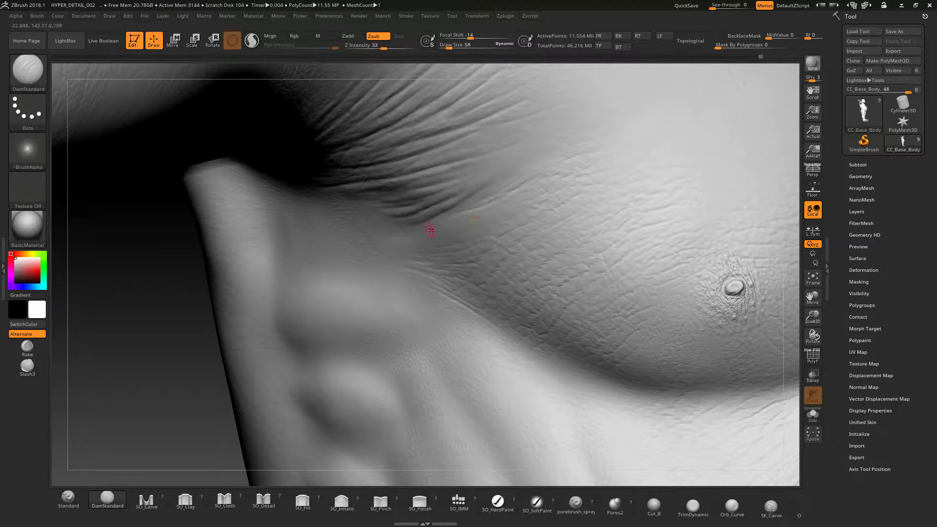
key("shift")
Raise the body mesh to subdivision level 7
left_click(860, 176)
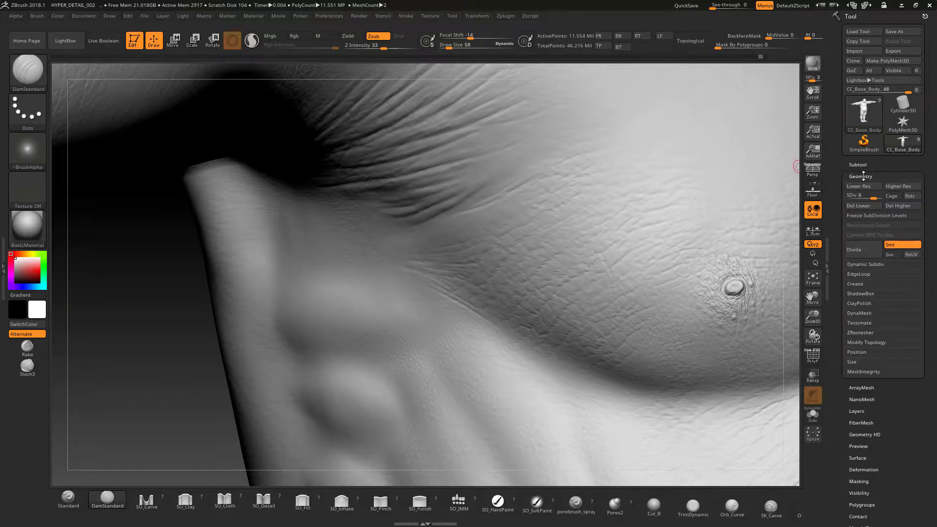
left_click_drag(875, 197, 880, 198)
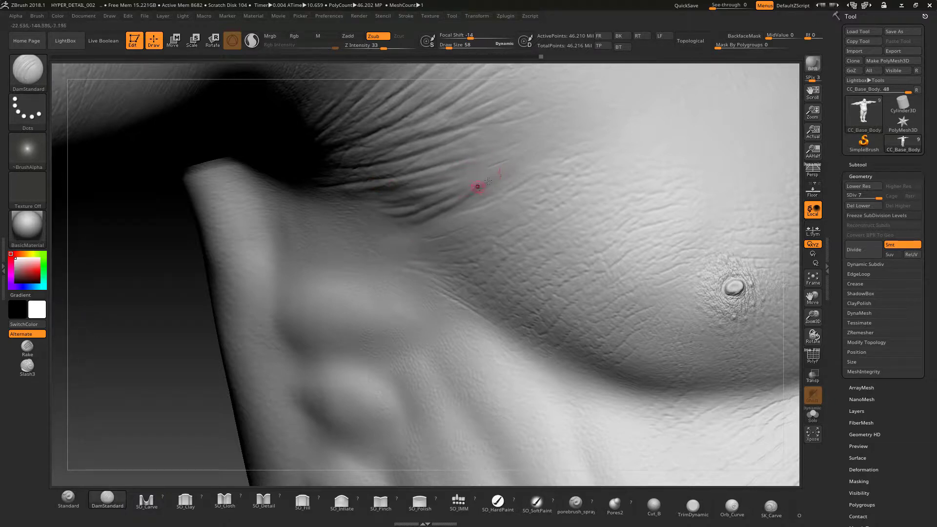
key("ctrl")
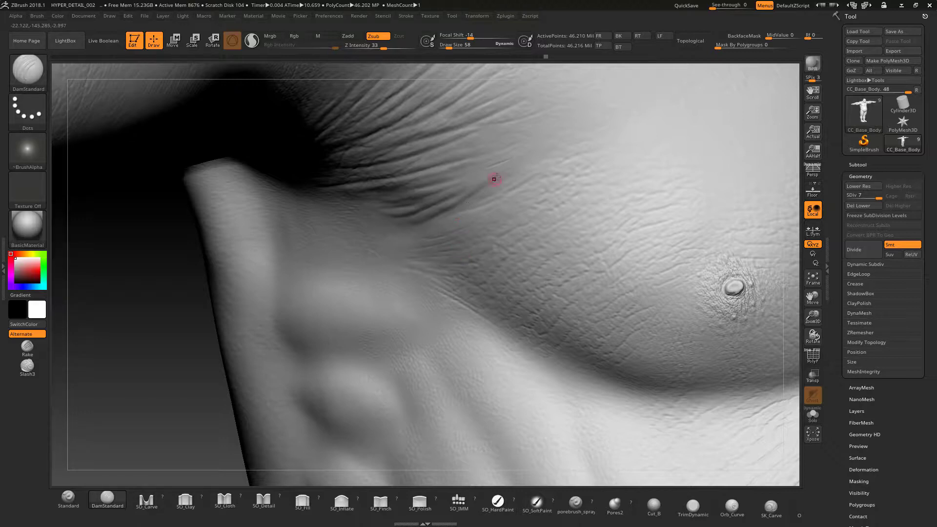
key("ctrl")
key("ctrl")
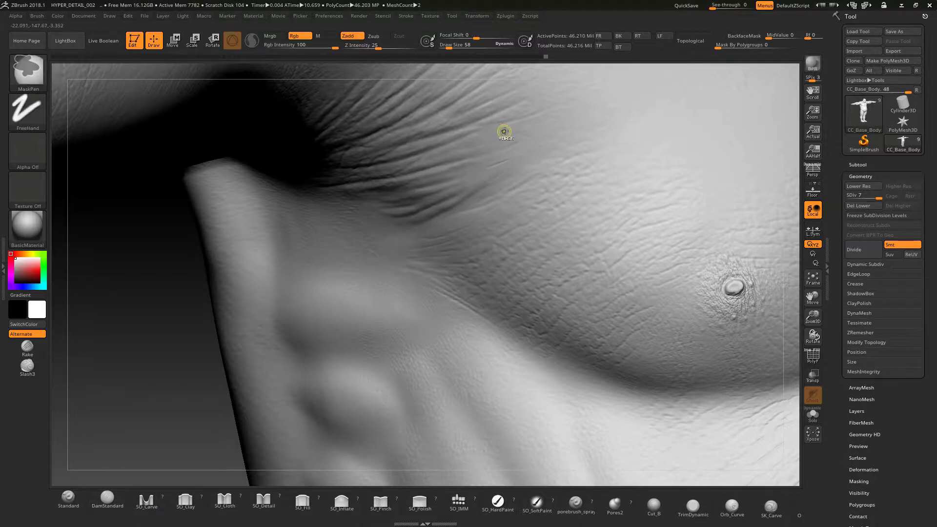
left_click(128, 16)
left_click(187, 72)
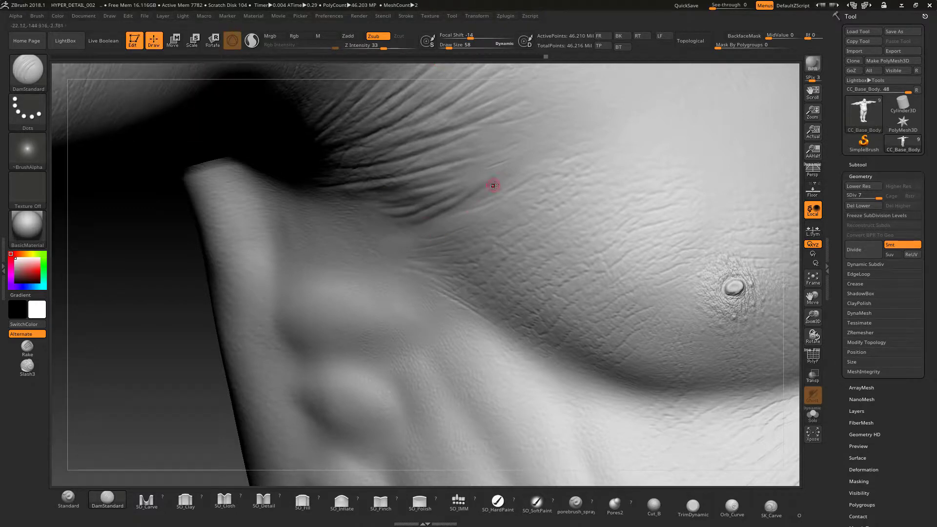
Sharpen the chest-side end of the lowest armpit fold with DamStandard at draw size 58 and soften it with Smooth at Z Intensity 1
left_click_drag(468, 198, 483, 190)
key("ctrl+z")
key("shift")
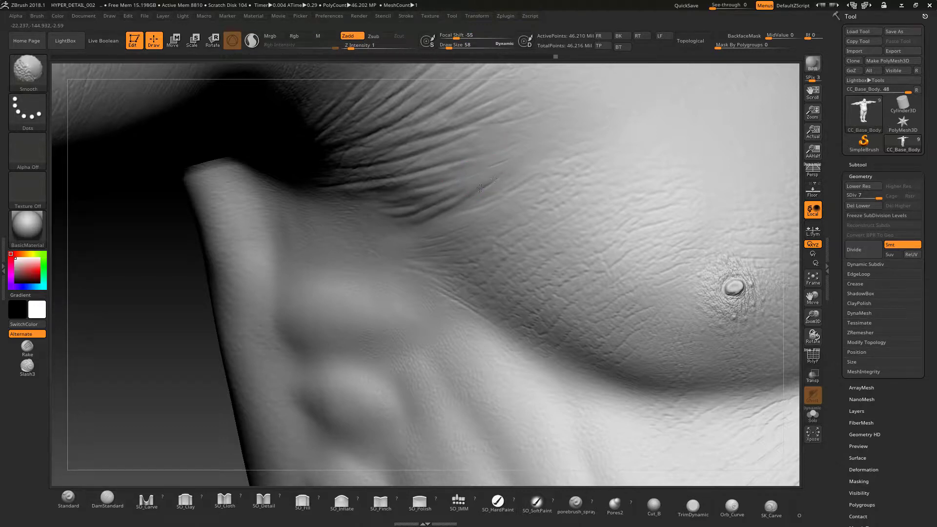
left_click_drag(503, 159, 483, 183, "shift")
left_click_drag(440, 226, 432, 241, "shift")
left_click_drag(344, 74, 358, 66)
right_click_drag(357, 66, 405, 234)
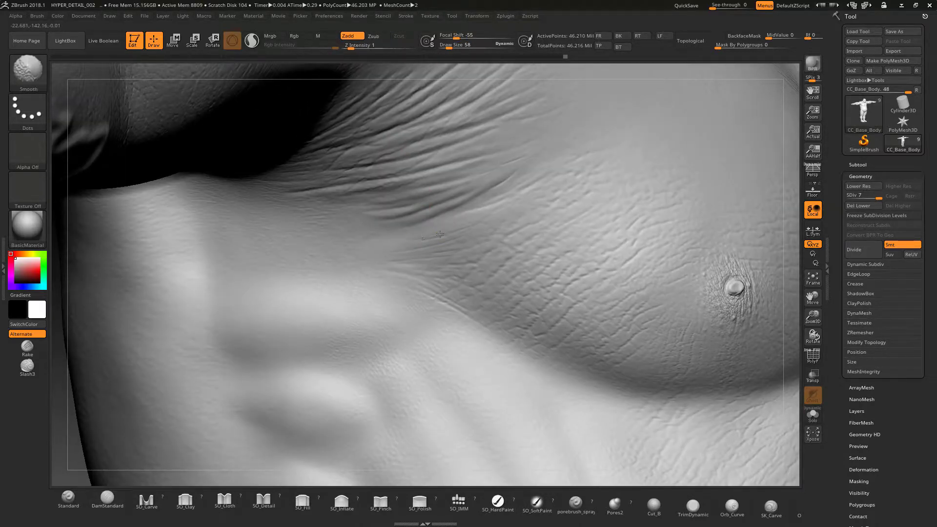
Work the crease just below the lowest armpit fold with DamStandard and soften it, raising the Smooth brush's Z Intensity to 10
key("ctrl")
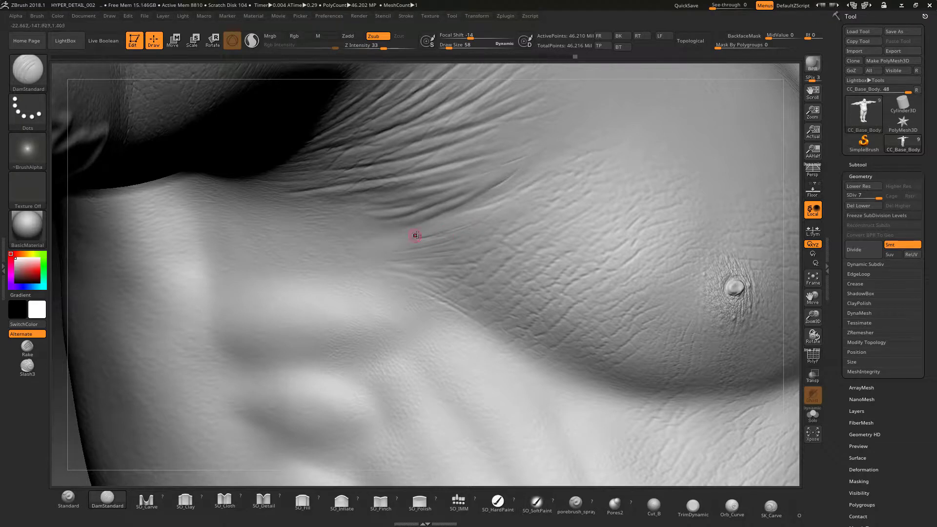
key("shift")
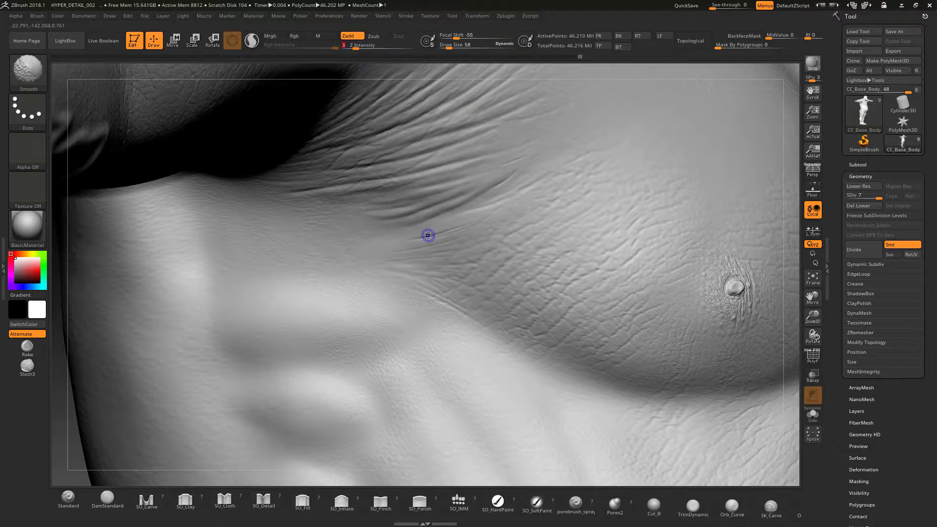
left_click_drag(428, 236, 452, 226, "shift")
left_click(365, 46, "shift")
left_click_drag(485, 172, 414, 223, "shift")
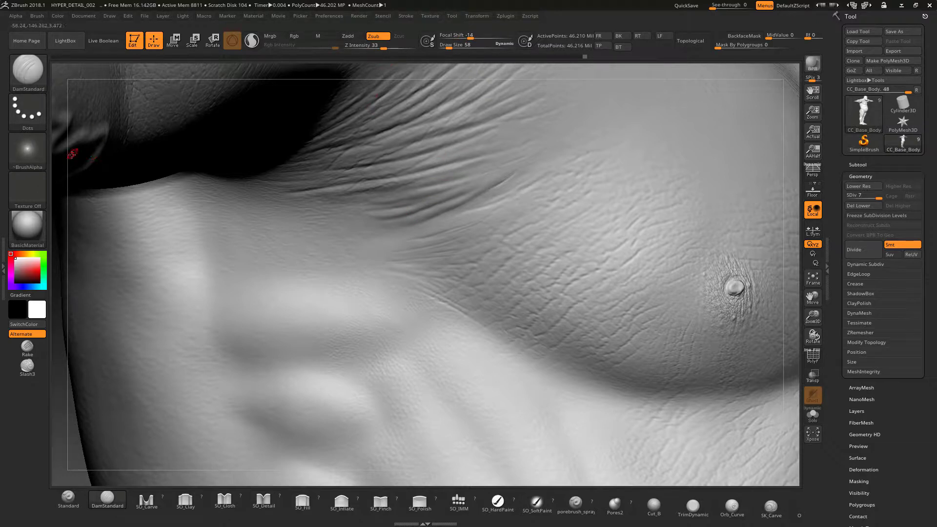
Soften the inner ends and middle of the armpit folds with the Smooth brush at draw size 57 and Z Intensity 10
left_click(450, 46)
left_click(448, 46)
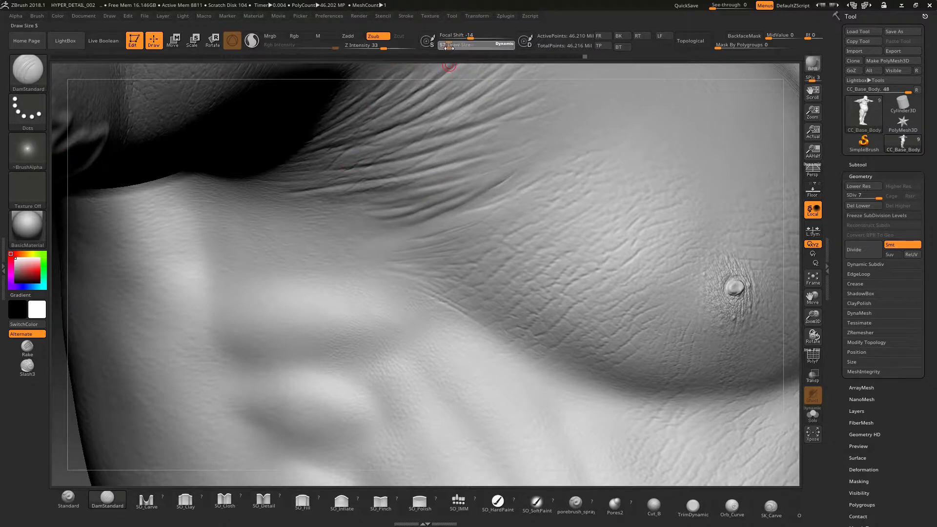
left_click_drag(352, 166, 379, 155, "shift")
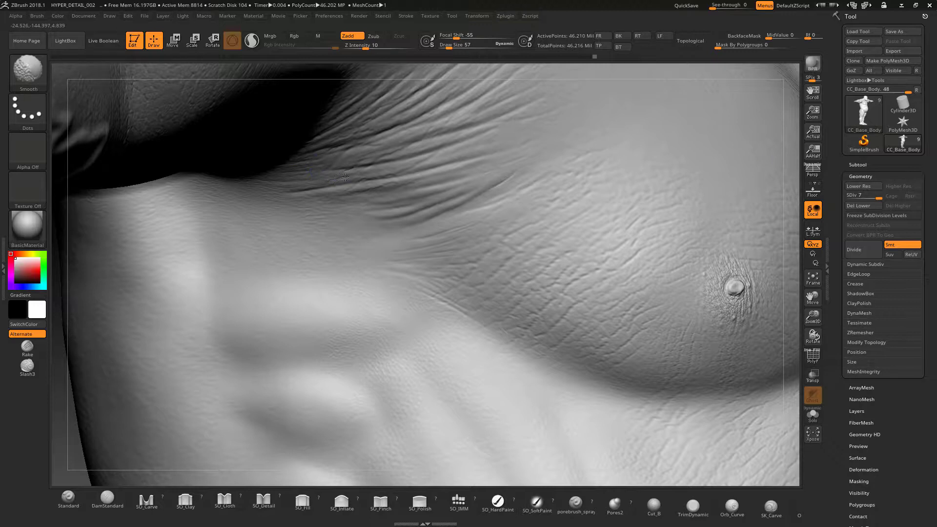
mouse_move(344, 177)
left_mouse_down("shift")
mouse_move(401, 169)
mouse_move(345, 178)
left_mouse_up("shift")
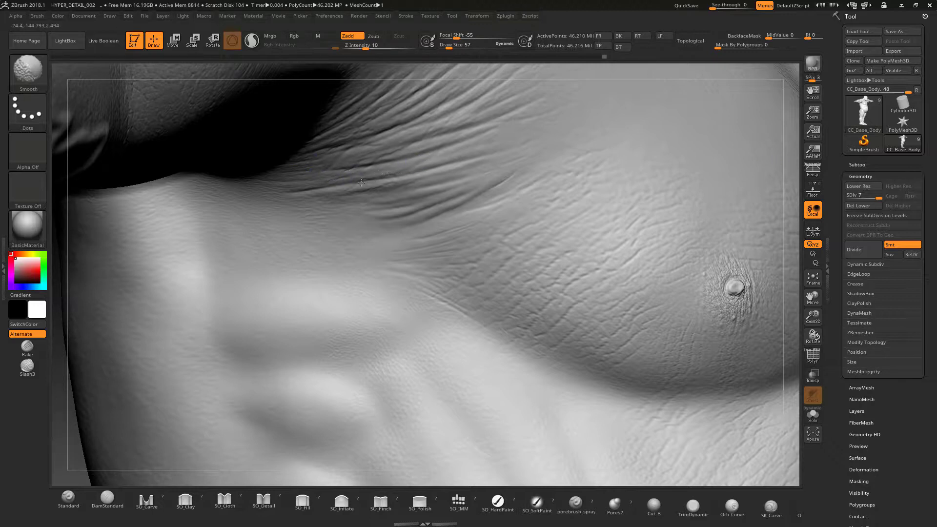
left_click_drag(811, 297, 861, 434)
left_click_drag(266, 72, 258, 53)
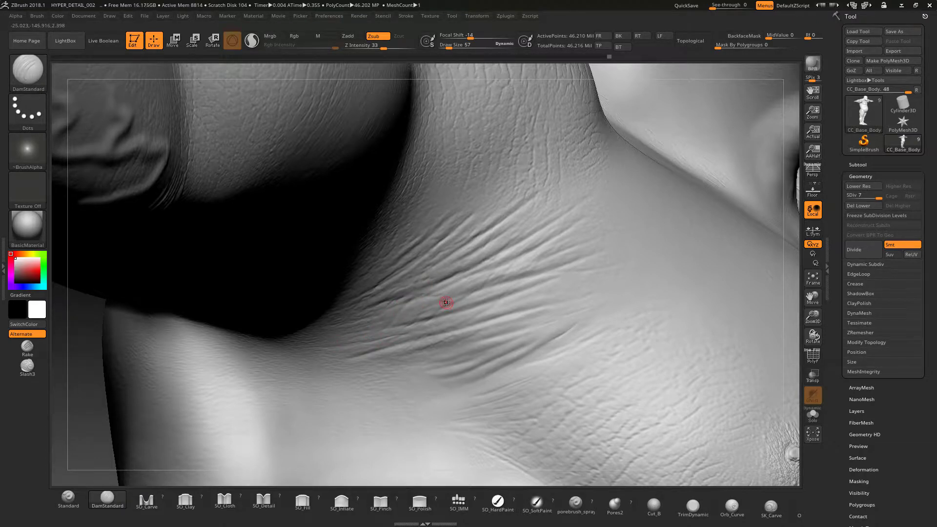
key("shift")
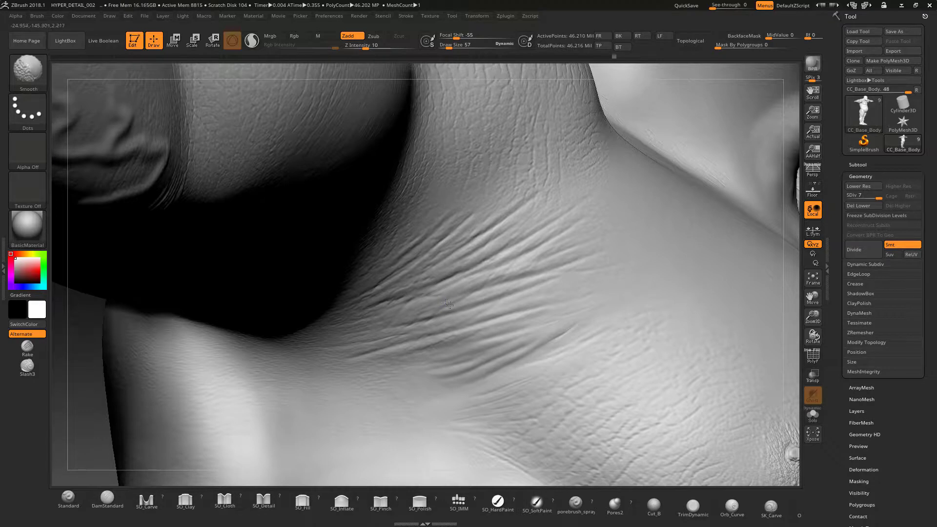
Refine the ridges of the middle armpit folds with the Standard brush at Z Intensity 25 and draw size 57, smoothing between strokes
left_click(68, 499)
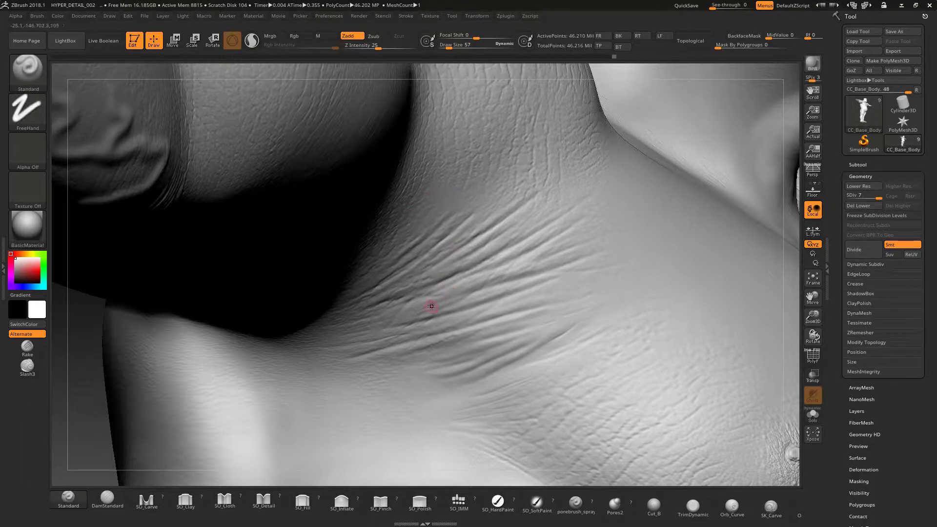
key("shift")
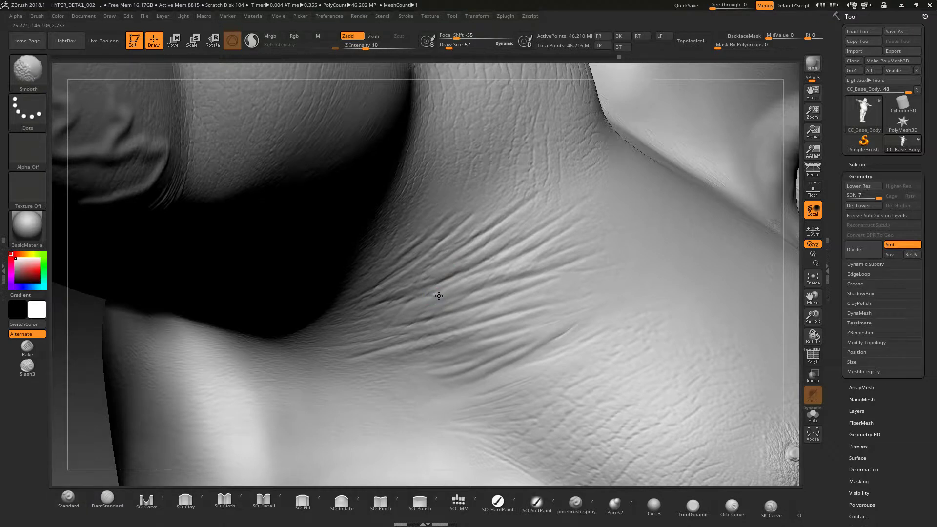
key("shift")
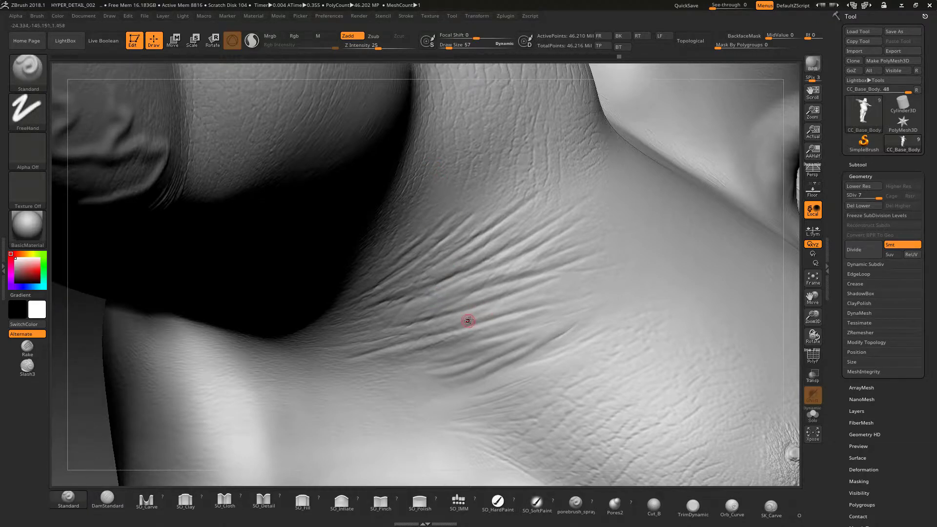
key("shift")
key("shift")
key("shift")
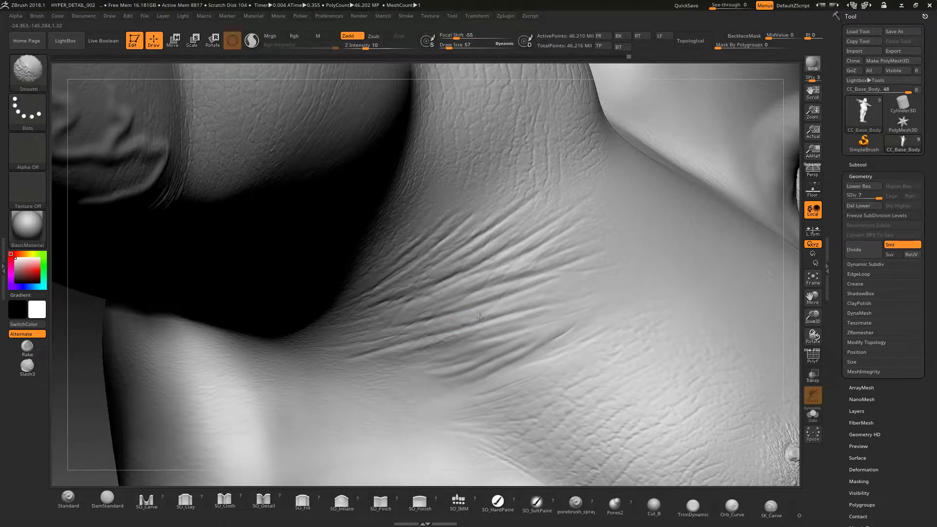
Soften the lower middle armpit folds with Smooth and touch up the ridge above them with the Standard brush at draw size 57
left_click_drag(480, 318, 457, 327, "shift")
key("shift")
mouse_move(496, 274)
left_mouse_down()
mouse_move(485, 277)
mouse_move(497, 277)
left_mouse_up()
key("shift")
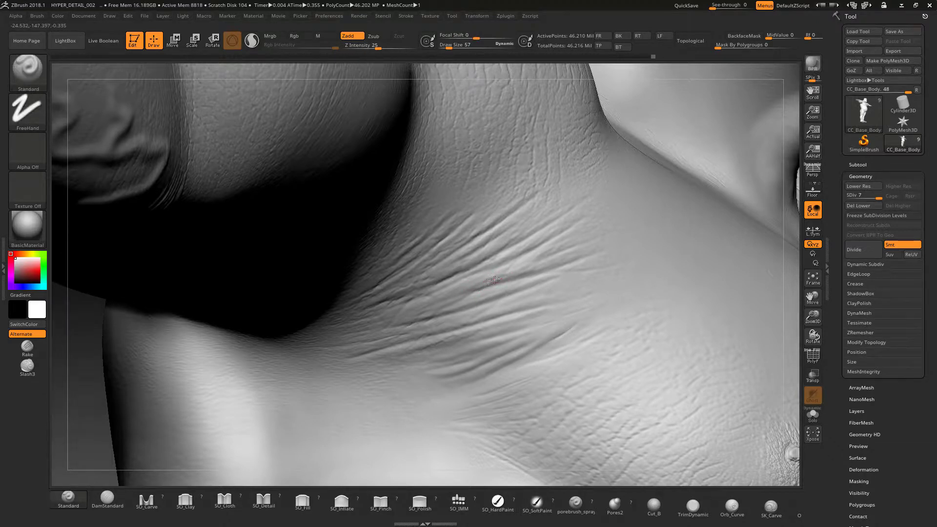
key("shift")
Build up the inner ends of the upper armpit folds with Standard at Z Intensity 25 and soften them with Smooth at Z Intensity 10
left_click_drag(391, 68, 429, 119)
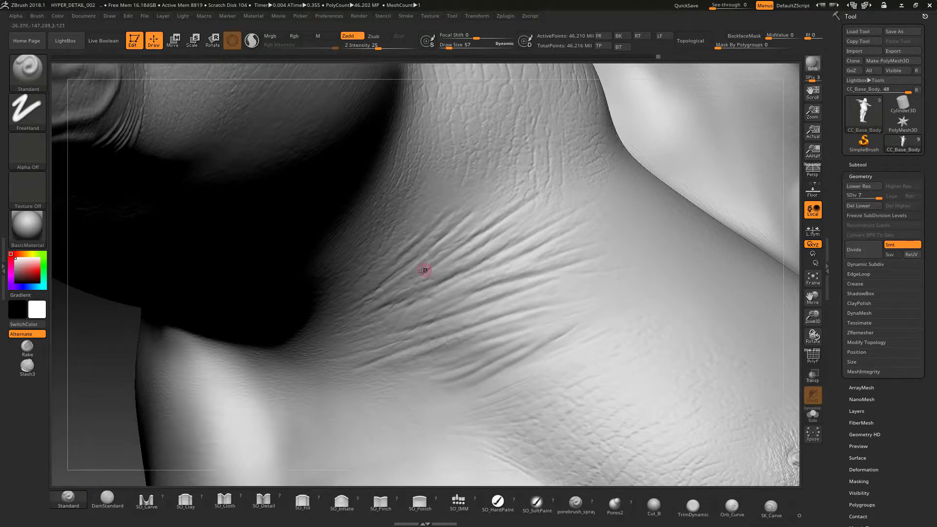
key("shift")
left_click_drag(423, 258, 443, 251)
key("shift")
left_click_drag(420, 282, 431, 277, "shift")
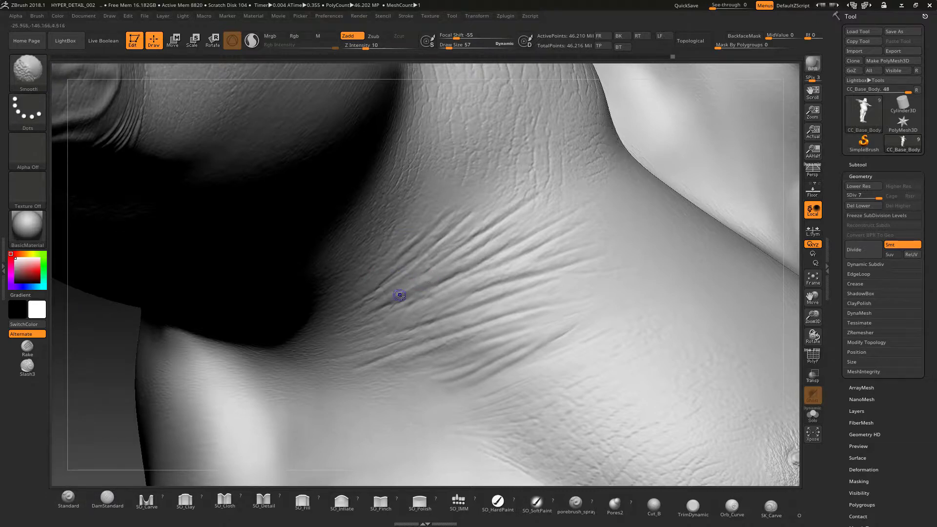
key("shift")
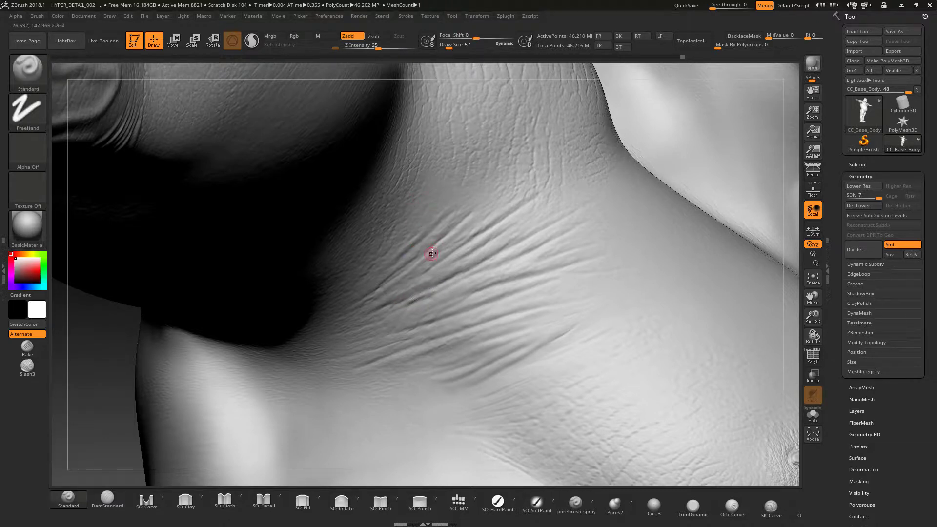
key("shift")
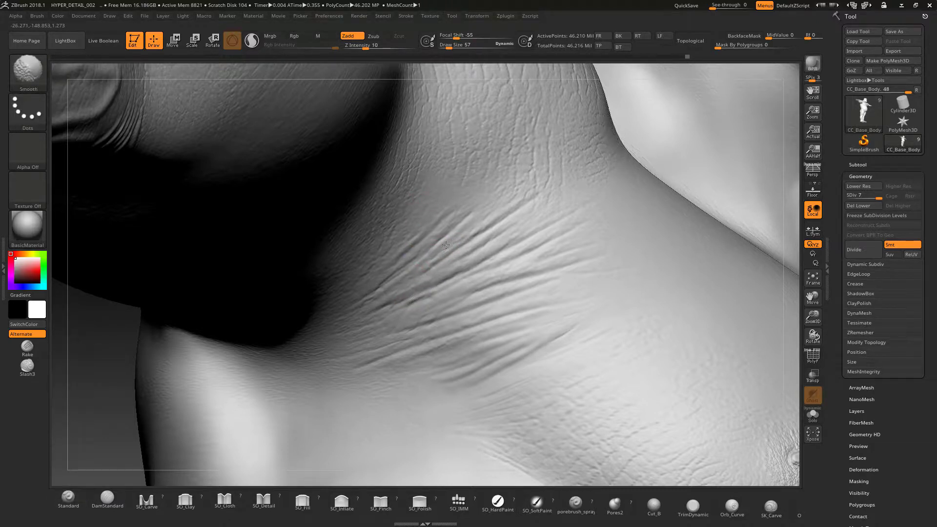
left_click_drag(461, 238, 397, 293, "shift")
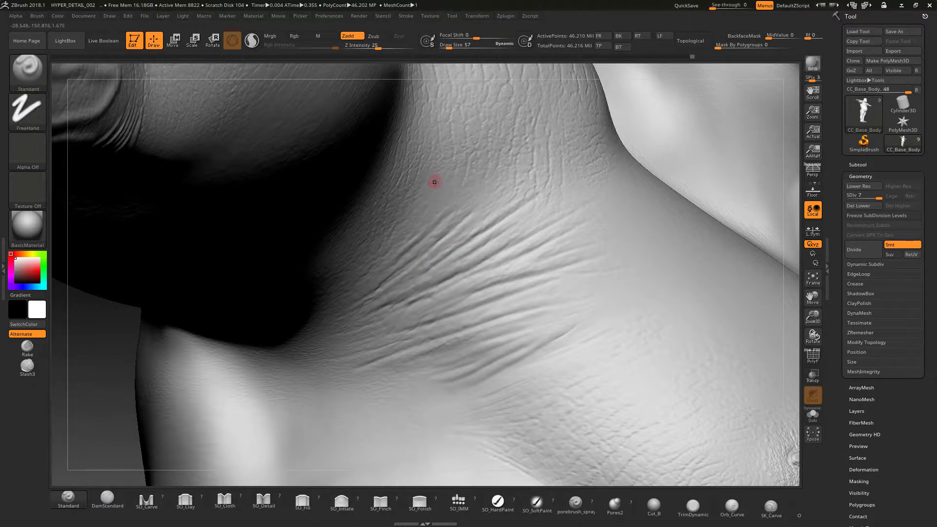
Smooth the uppermost armpit folds and refine their ridges with the Standard brush at draw size 61
key("shift")
mouse_move(466, 254)
left_mouse_down("shift")
mouse_move(461, 264)
mouse_move(432, 263)
left_mouse_up("shift")
left_click_drag(460, 235, 424, 262, "shift")
key("shift")
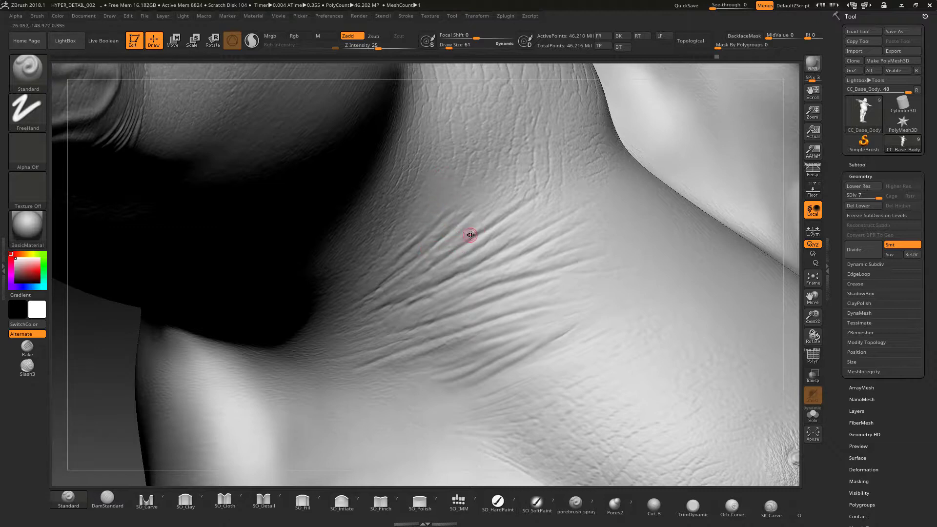
left_click_drag(455, 247, 420, 271)
key("shift")
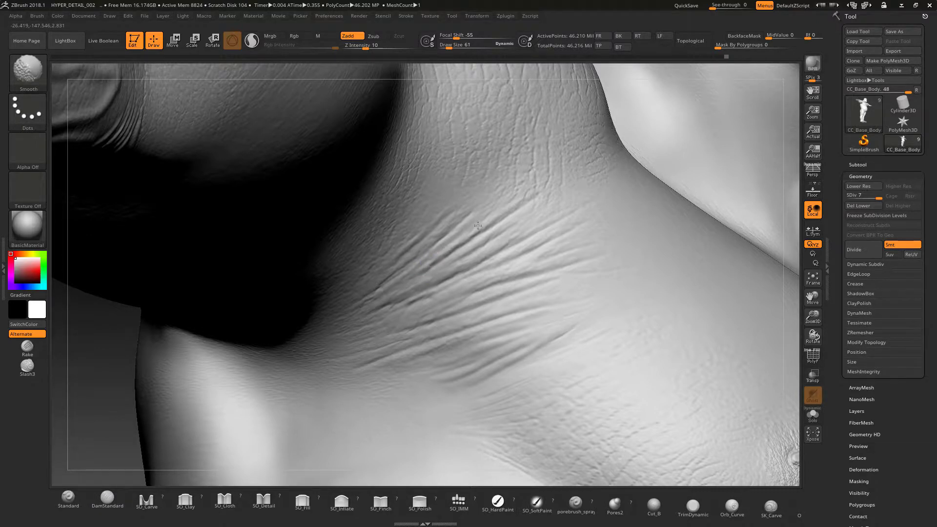
left_click_drag(486, 227, 428, 267)
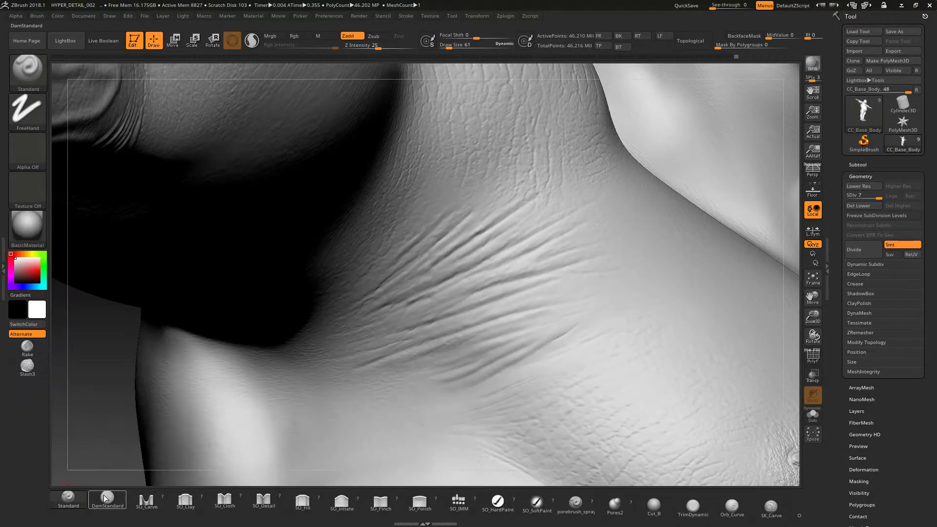
Carve creases between the middle armpit folds and toward their inner ends with DamStandard at draw size 61 and Z Intensity 33, smoothing between strokes
left_click(107, 497)
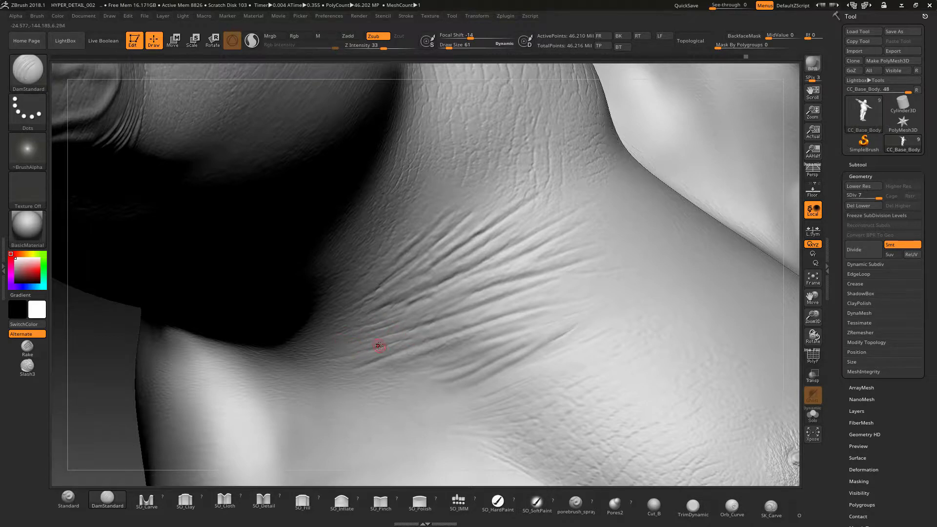
left_click_drag(445, 279, 509, 258)
left_click_drag(437, 297, 481, 290)
key("shift")
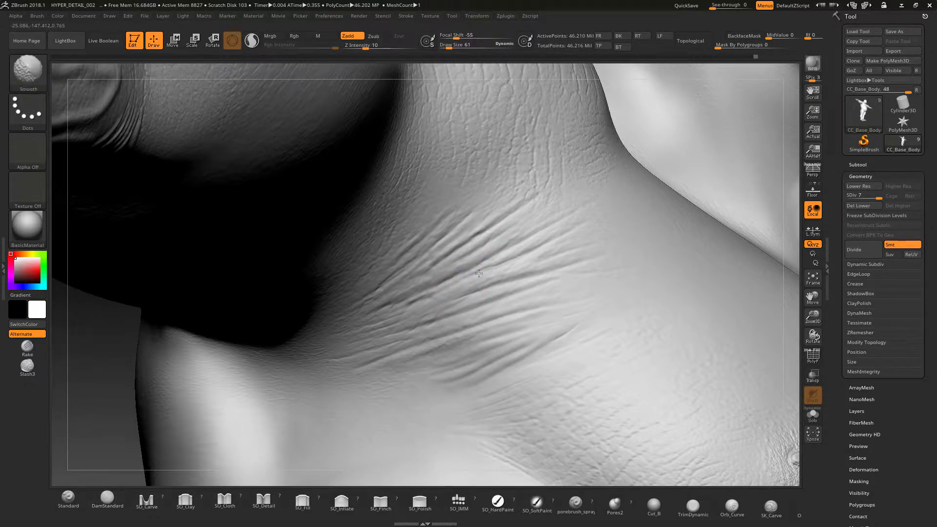
key("shift")
mouse_move(409, 331)
left_mouse_down()
mouse_move(337, 360)
mouse_move(353, 344)
left_mouse_up()
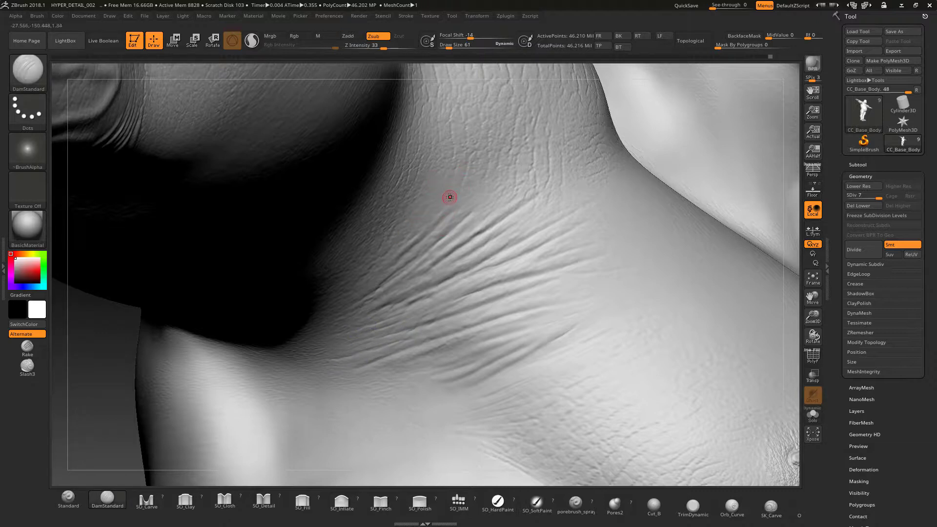
key("shift")
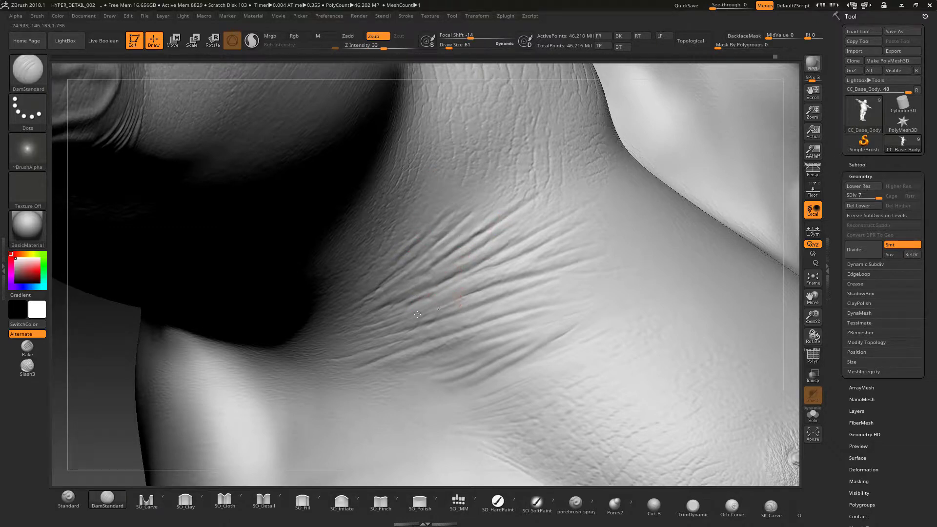
key("shift")
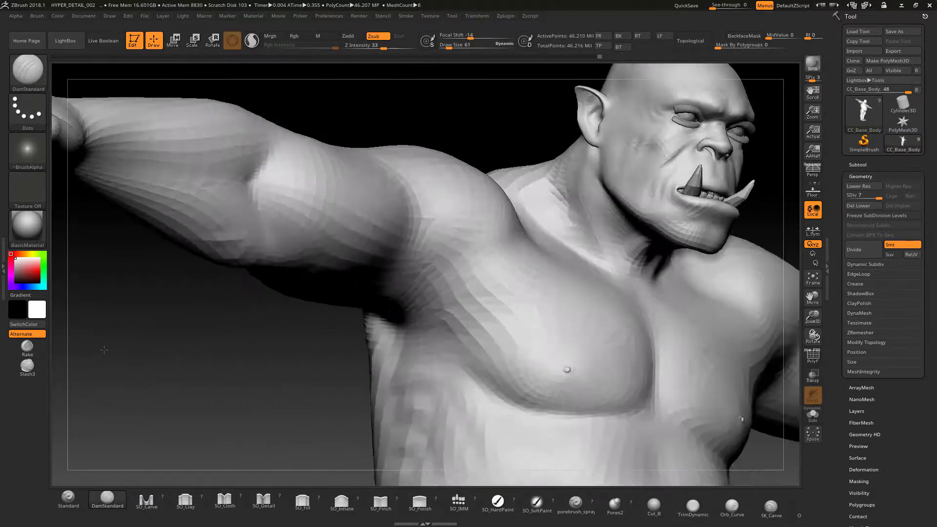
Cut a crease along the underside of the lowest armpit fold toward the chest with DamStandard at draw size 77
left_click_drag(104, 350, 134, 367)
left_click_drag(197, 362, 303, 336)
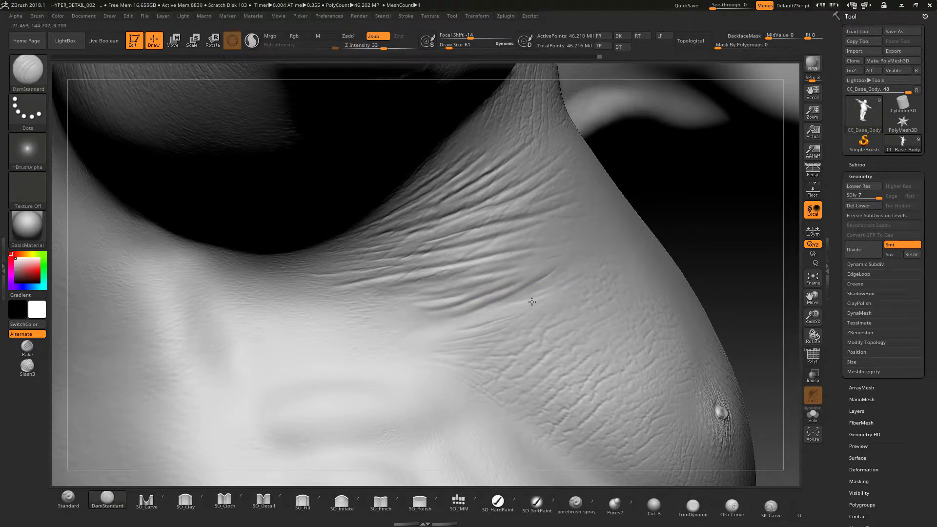
key("bracketright")
key("ctrl")
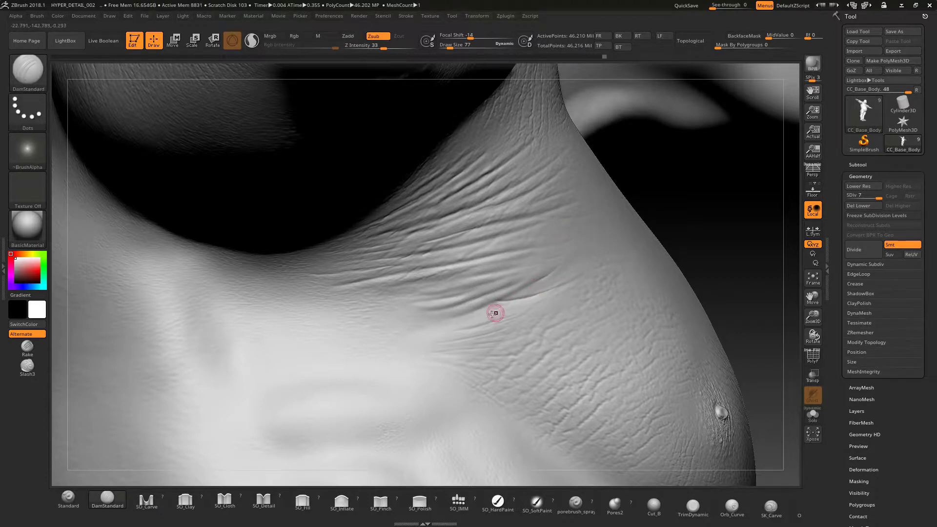
key("ctrl")
left_click_drag(62, 175, 94, 199)
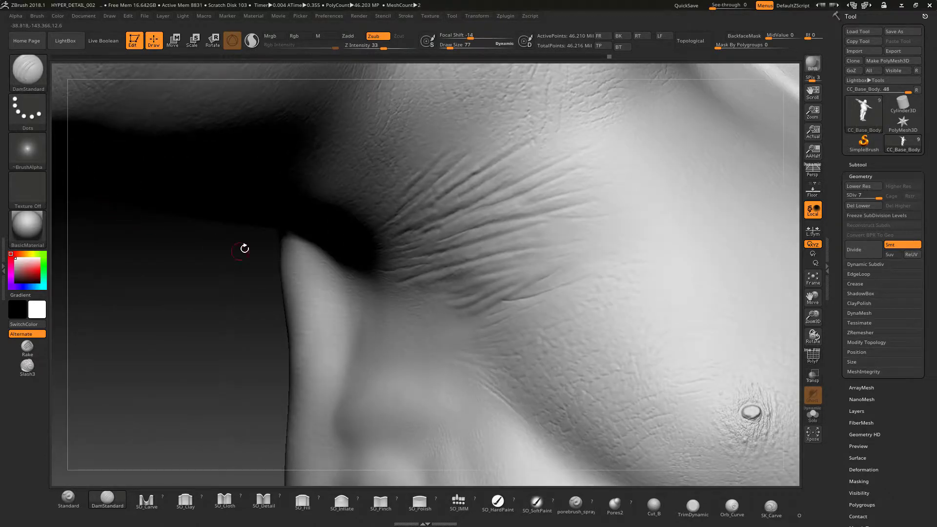
Lower the body mesh to subdivision level 6 and smooth the chest-side end of the lowest armpit fold at Z Intensity 10
key("shift")
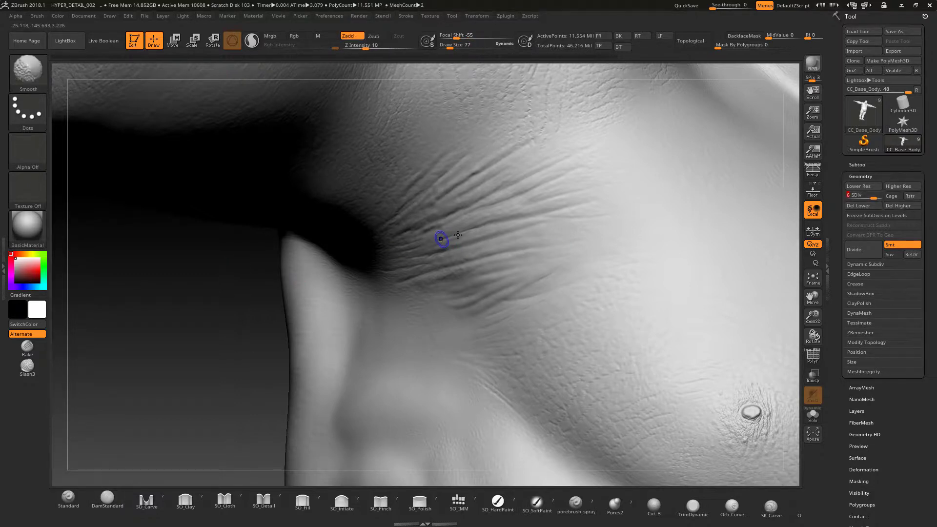
key("shift+d")
left_click_drag(544, 278, 566, 272, "shift")
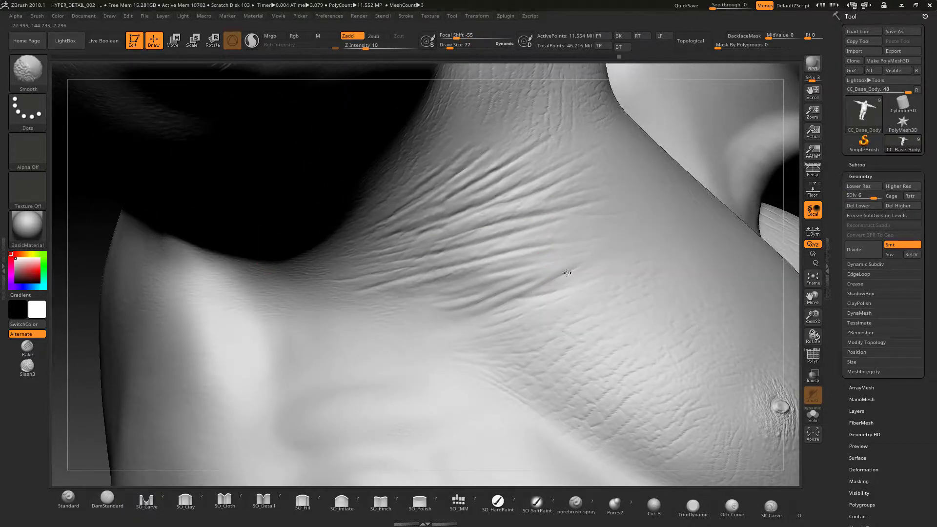
left_click(69, 498)
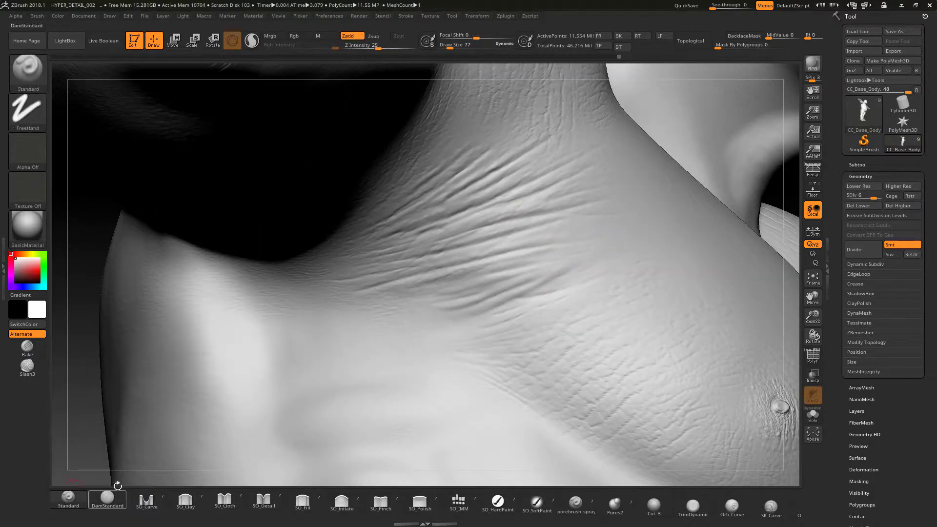
key("shift")
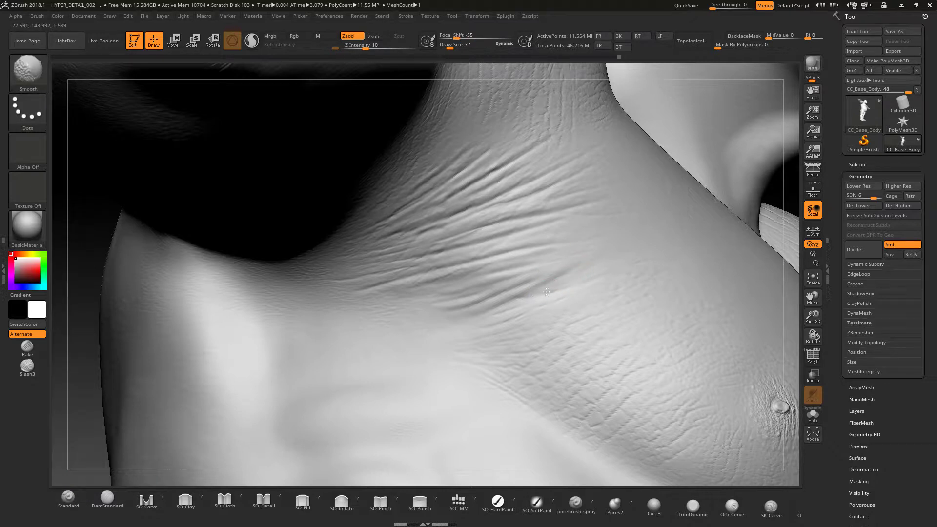
left_click_drag(546, 292, 557, 275, "shift")
left_click_drag(556, 274, 541, 281, "shift")
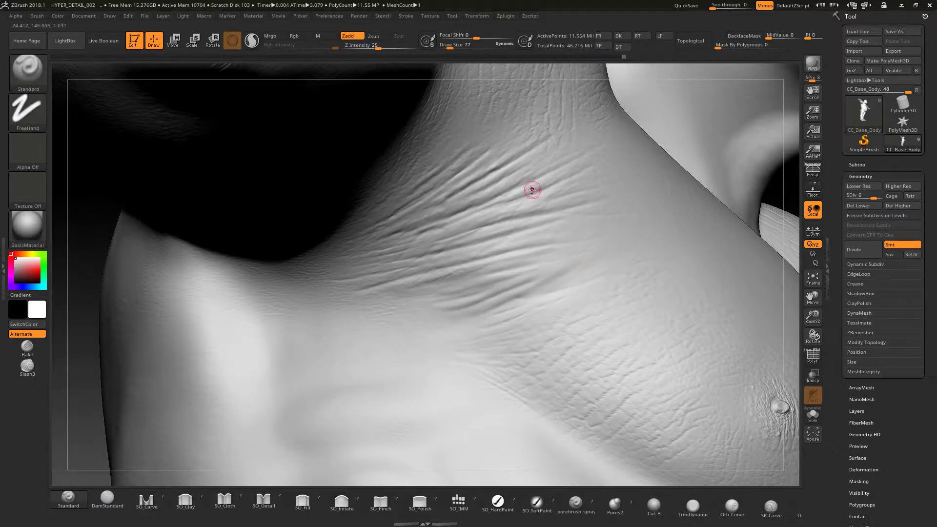
Build up the ridge along the lowest armpit fold with the Standard brush at draw size 97
key("]")
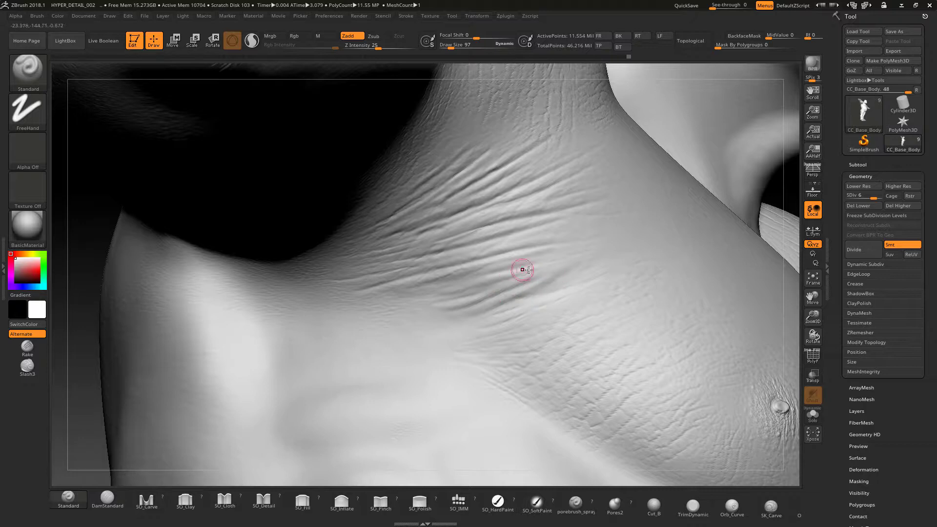
left_click_drag(547, 279, 490, 303)
left_click_drag(154, 69, 164, 92)
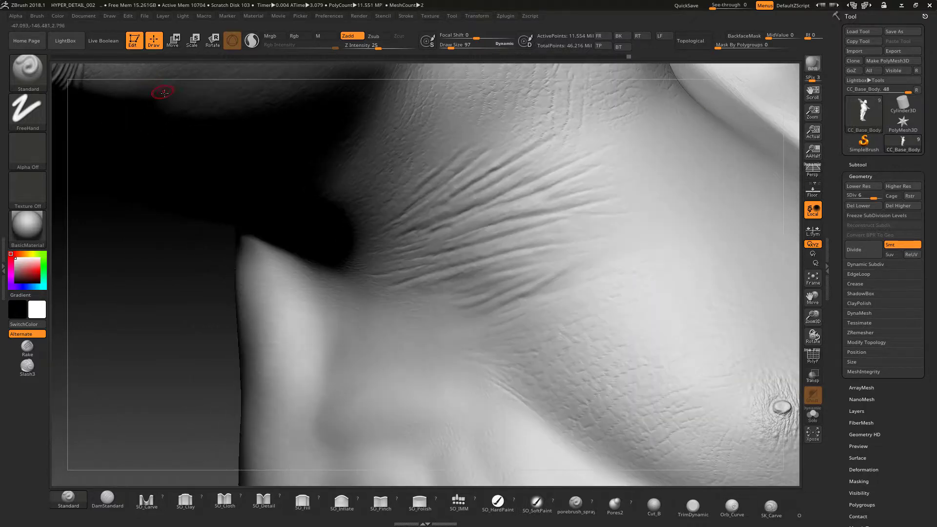
Reduce the Smooth brush's Z Intensity to 4 and soften the lowest armpit fold at draw size 81
key("shift")
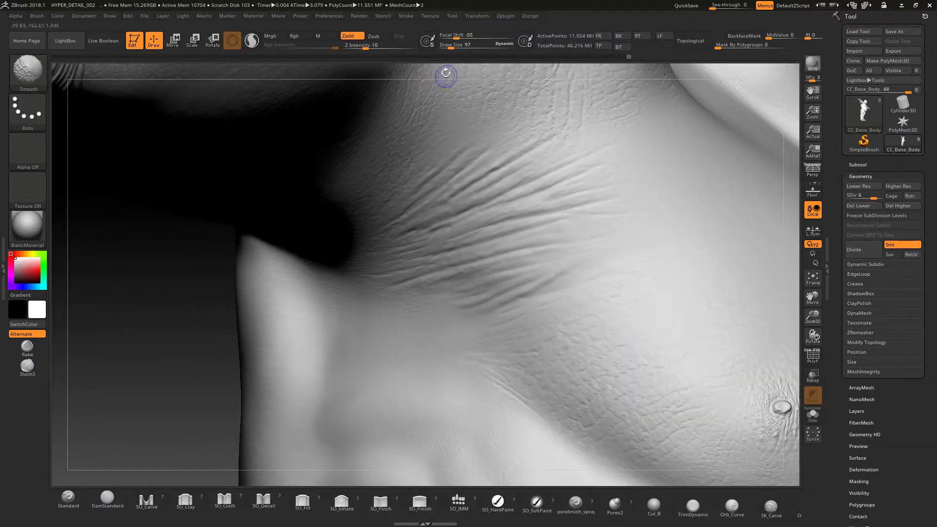
left_click(362, 47, "shift")
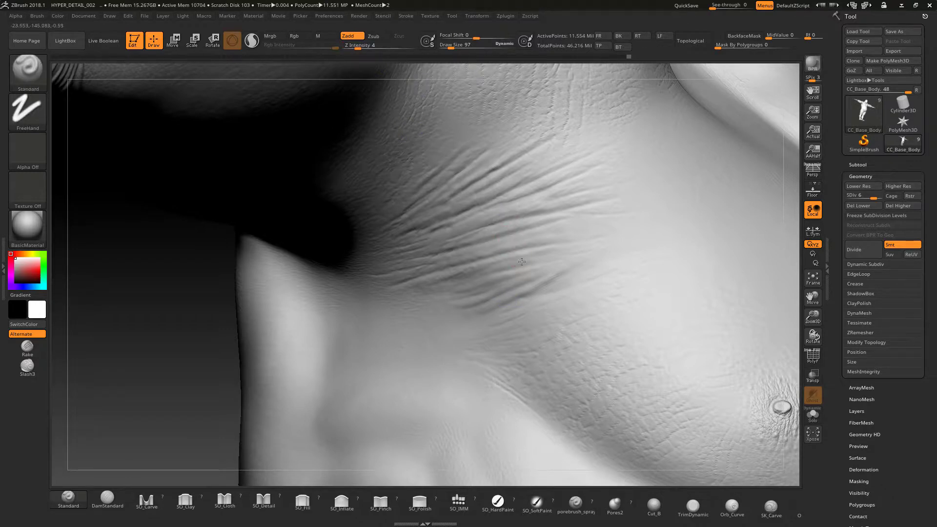
key("shift")
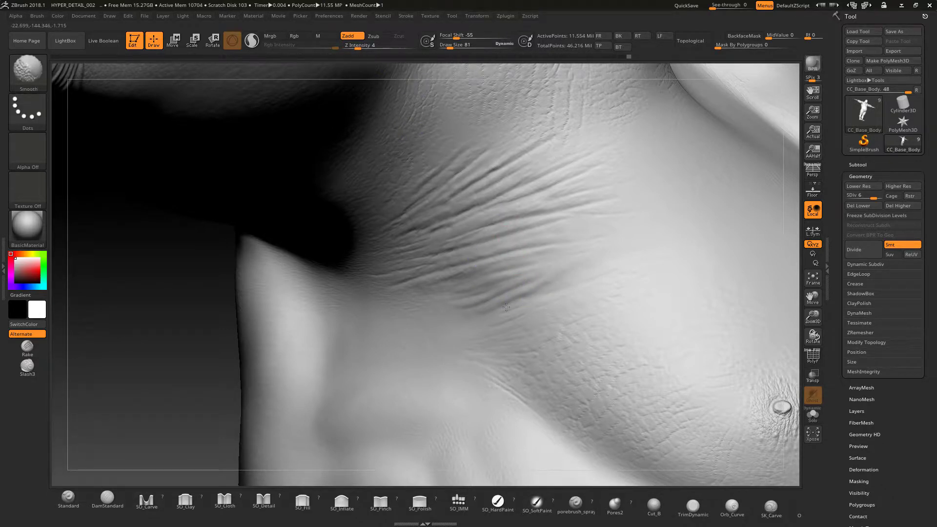
left_click_drag(504, 300, 514, 297, "shift")
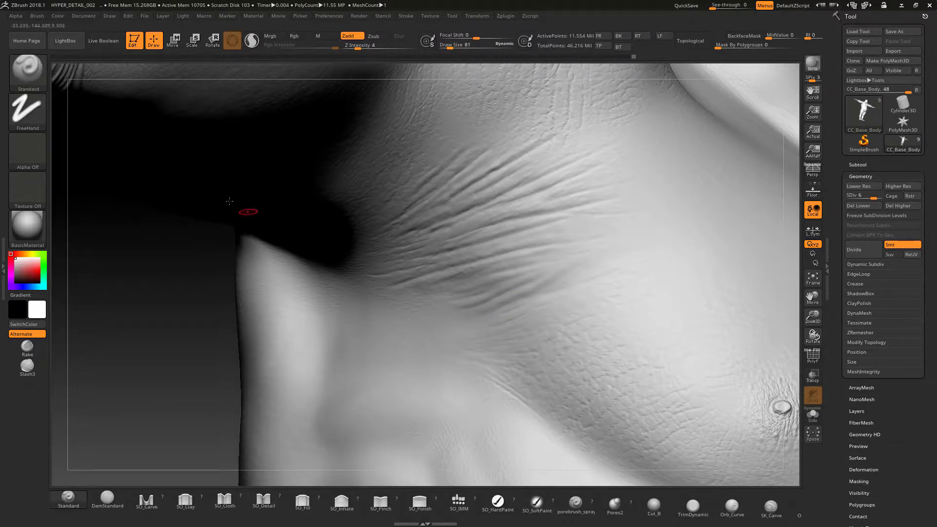
mouse_move(142, 273)
left_mouse_down()
mouse_move(177, 314)
mouse_move(397, 309)
left_mouse_up()
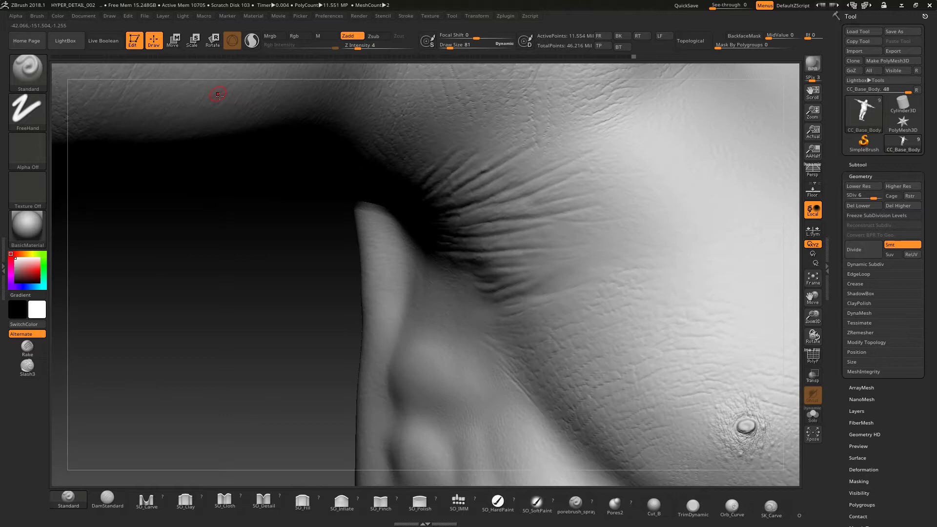
key("shift")
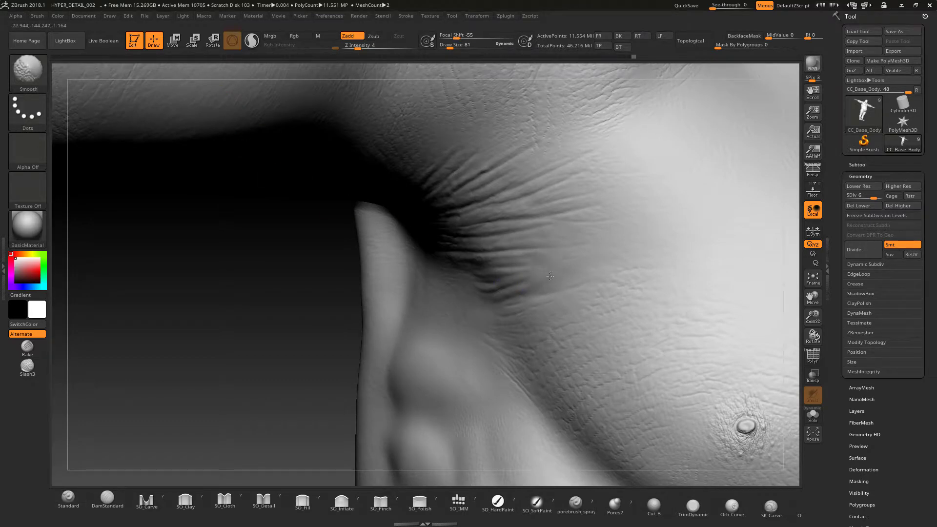
left_click_drag(293, 314, 322, 314)
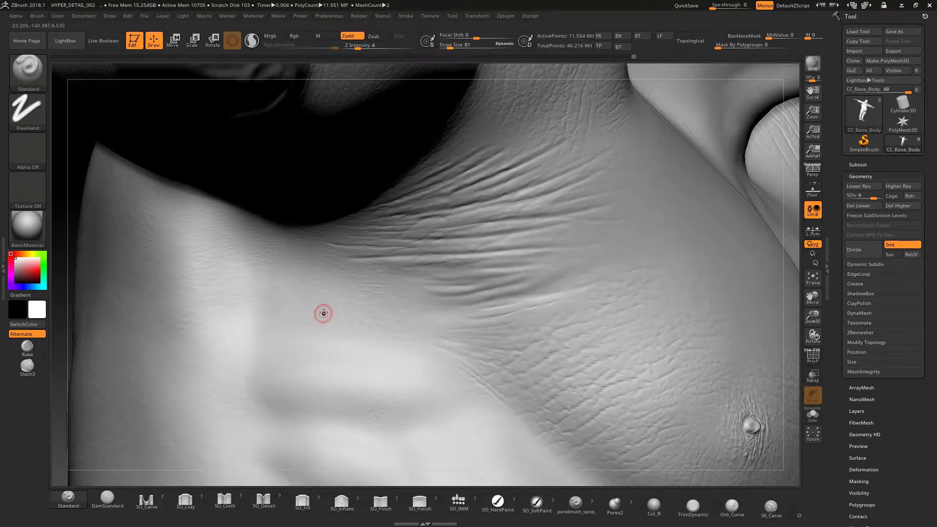
Recut the chest-side crease of the lowest armpit fold with DamStandard at draw size 81 and soften it with Smooth at Z Intensity 4
left_click(107, 497)
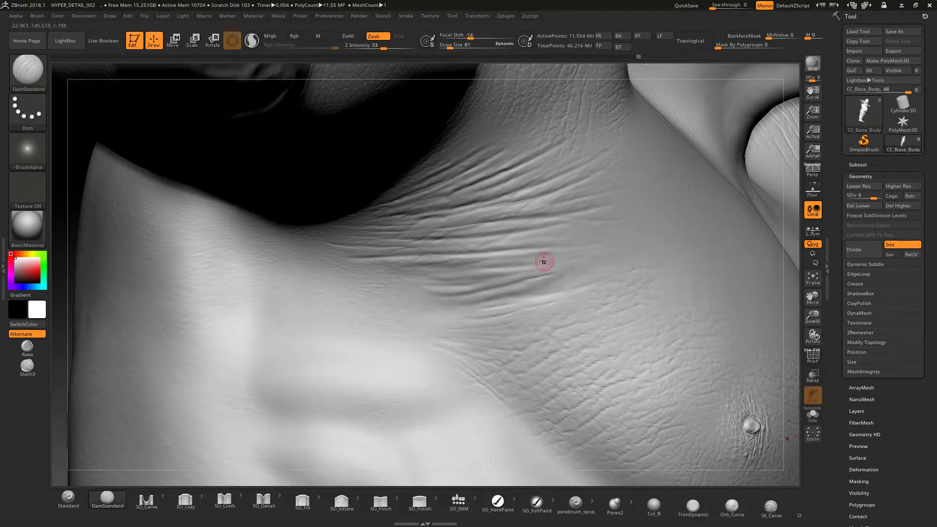
key("shift")
left_click_drag(519, 279, 532, 277, "shift")
left_click_drag(532, 277, 550, 267, "shift")
left_click_drag(588, 274, 541, 287)
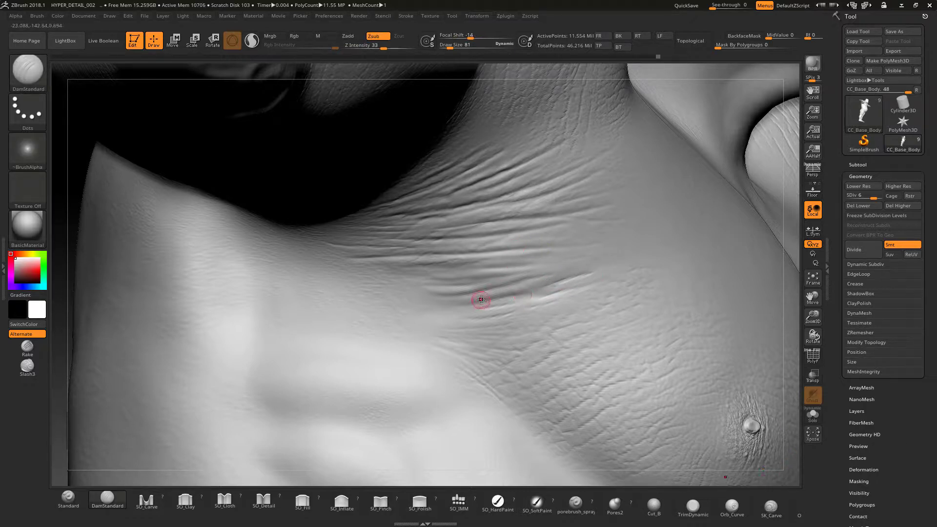
key("shift")
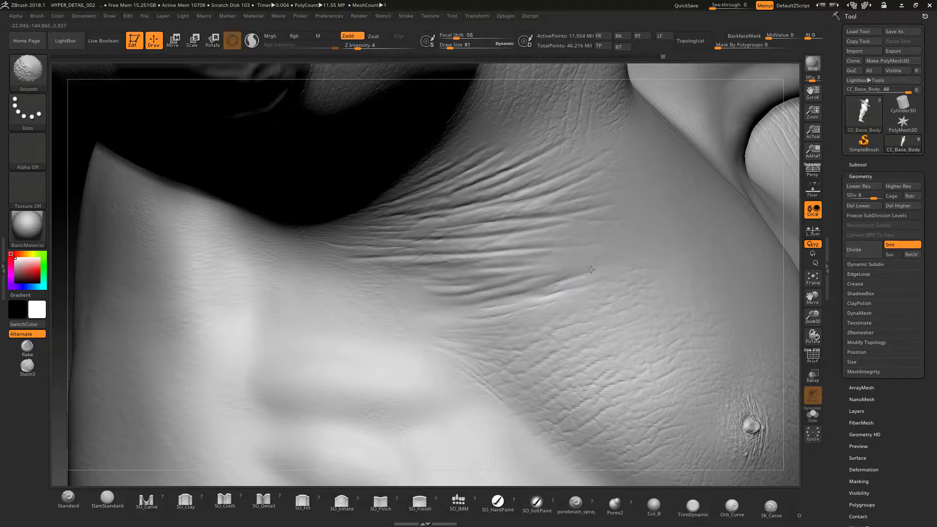
left_click_drag(591, 269, 578, 269, "shift")
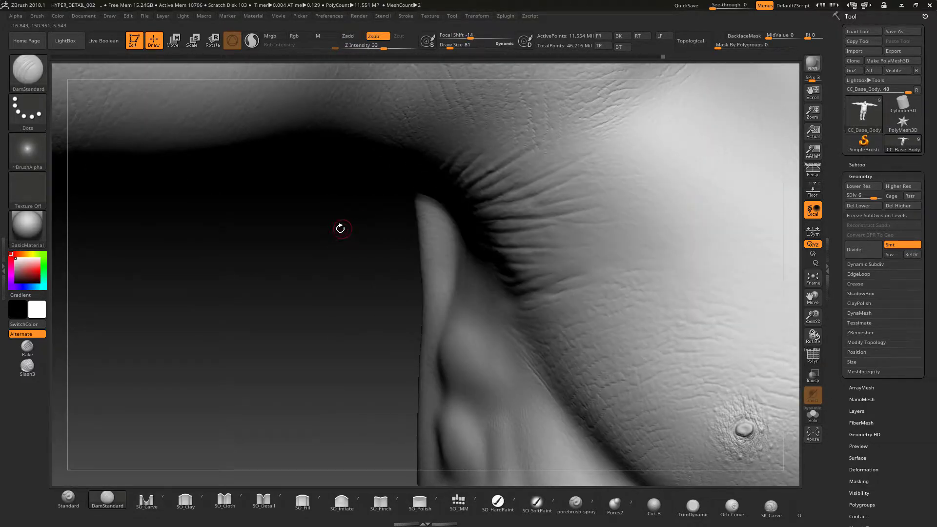
Reduce the Smooth brush's Z Intensity to 2 and soften the armpit folds and their chest-side ends at draw size 81
key("shift")
left_click(354, 47)
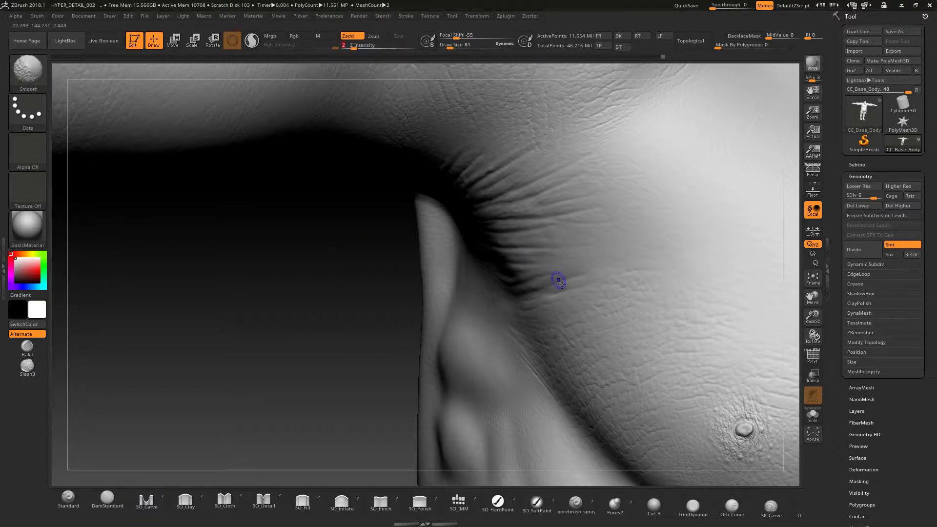
left_click_drag(558, 280, 535, 308, "shift")
key("shift")
left_click_drag(495, 214, 527, 210, "shift")
mouse_move(337, 330)
left_mouse_down("alt")
mouse_move(324, 265)
mouse_move(366, 309)
mouse_move(361, 354)
left_mouse_up("alt")
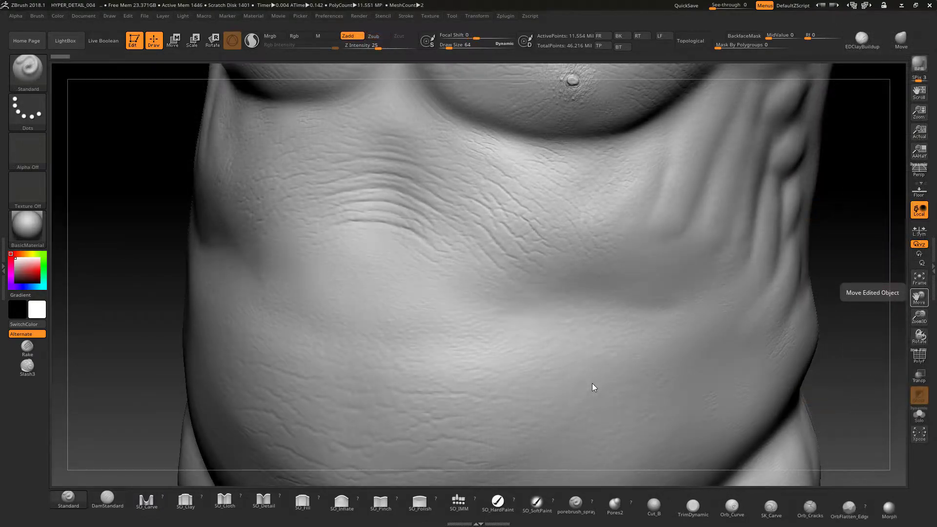
Carve a long curved crease just below the lowest upper-abdomen fold with DamStandard, starting at draw size 64
left_click_drag(840, 234, 851, 232)
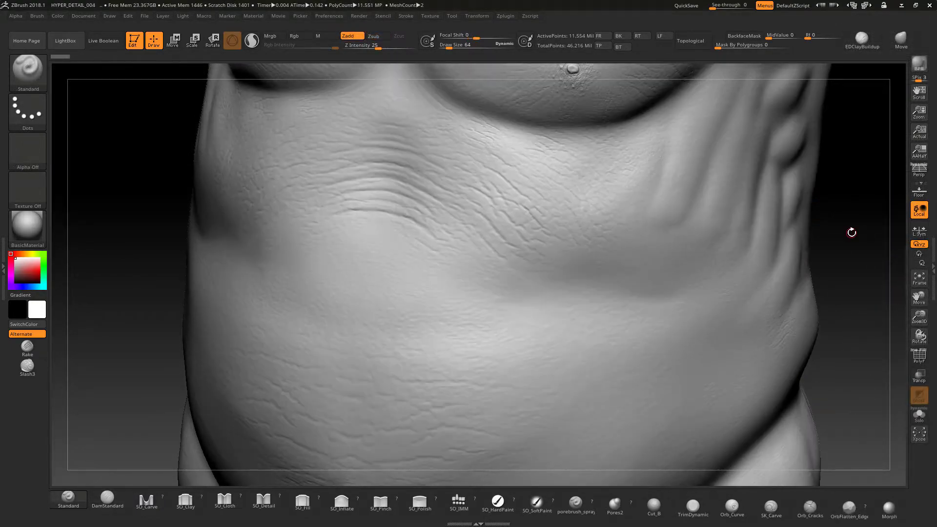
mouse_move(140, 197)
left_mouse_down("alt")
mouse_move(140, 237)
mouse_move(90, 174)
mouse_move(138, 288)
left_mouse_up("alt")
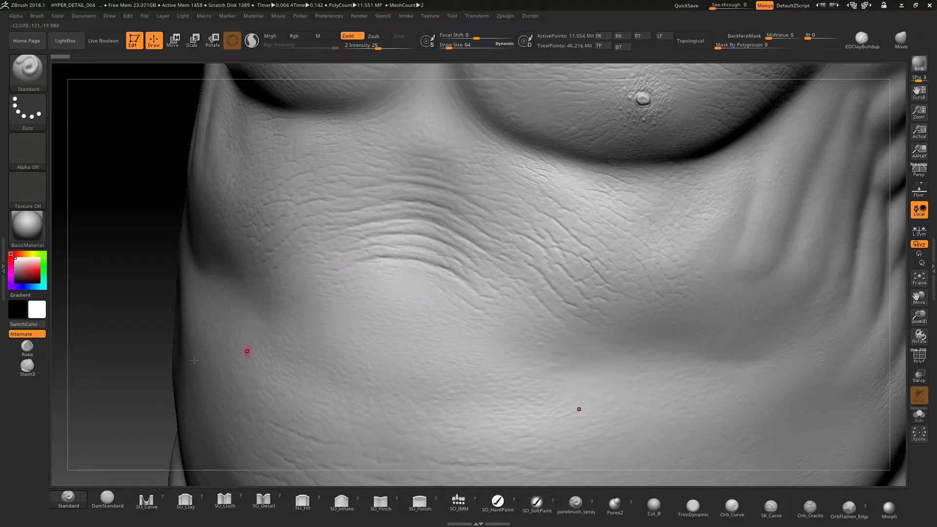
left_click(107, 498)
left_click_drag(391, 273, 405, 275)
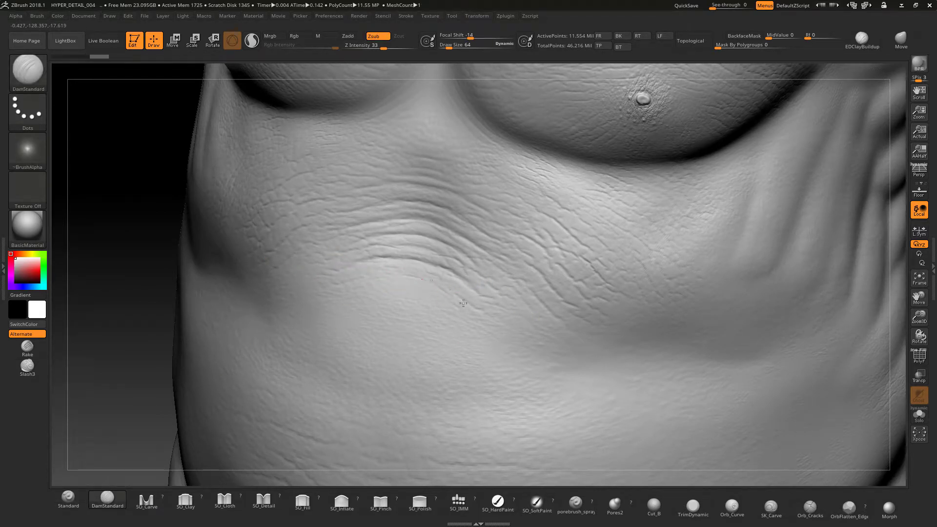
left_click_drag(463, 303, 471, 308)
left_click_drag(384, 273, 462, 301)
left_click_drag(385, 274, 476, 309)
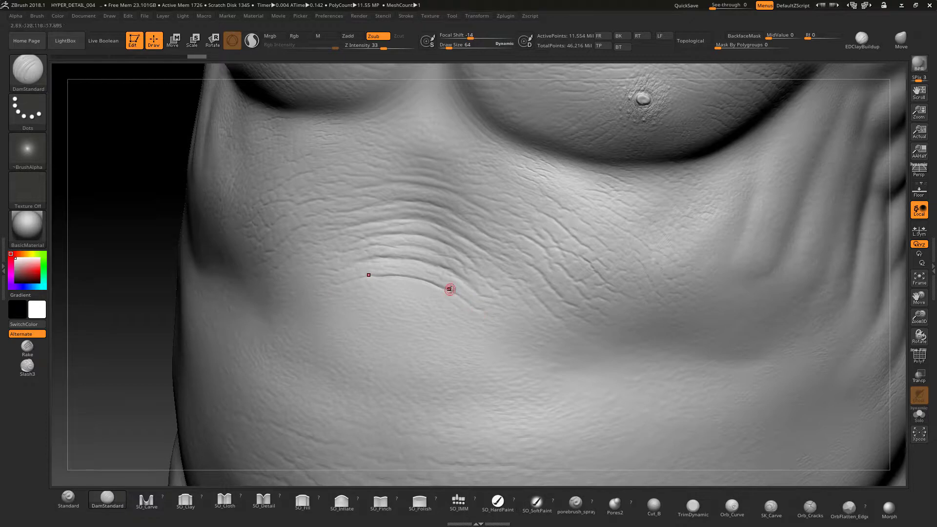
key("bracketright")
mouse_move(434, 284)
left_mouse_down()
mouse_move(418, 280)
mouse_move(479, 312)
left_mouse_up()
mouse_move(469, 304)
left_mouse_down()
mouse_move(502, 318)
mouse_move(467, 302)
left_mouse_up()
Step back and forth through the undo history to compare the abdomen with and without the new crease
key("ctrl+s")
key("ctrl+z")
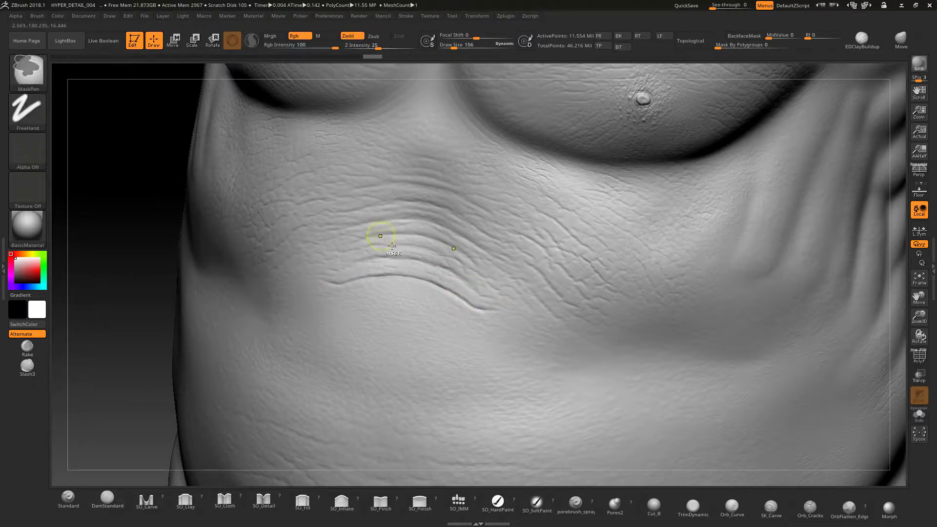
key("ctrl+z")
key("ctrl+z")
key("ctrl+shift+z")
key("ctrl+shift+z")
key("ctrl+shift+z")
key("ctrl+shift+z")
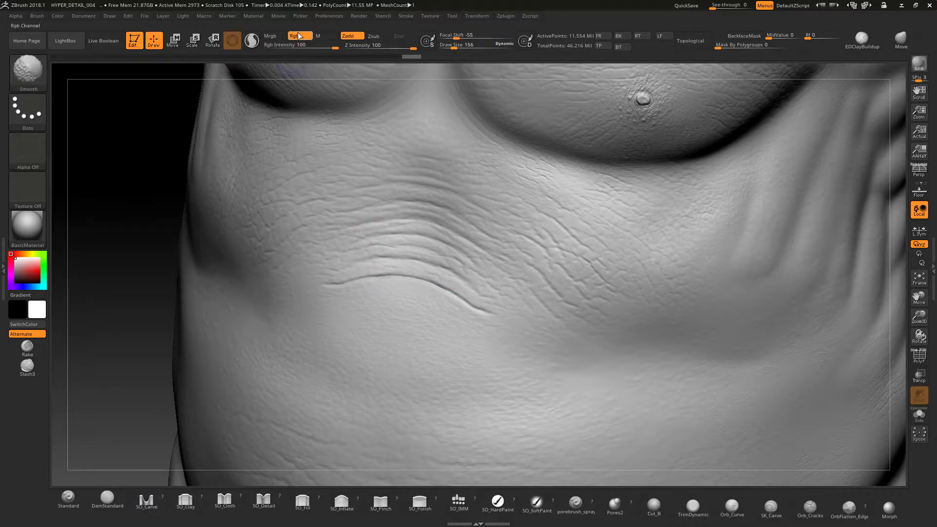
Set the Smooth brush's Z Intensity to 3 and soften the outer end of the lowest abdomen crease at draw size 110
left_click_drag(409, 49, 351, 50, "shift")
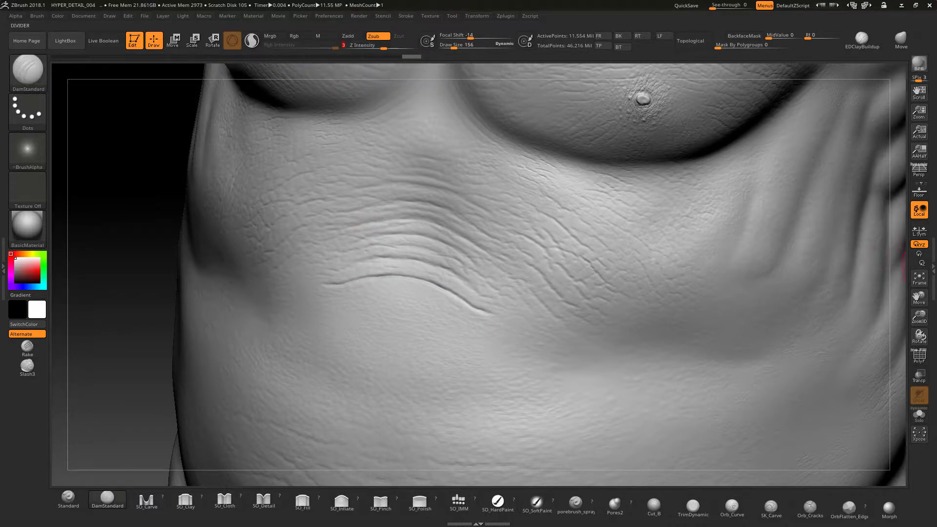
left_click(932, 268)
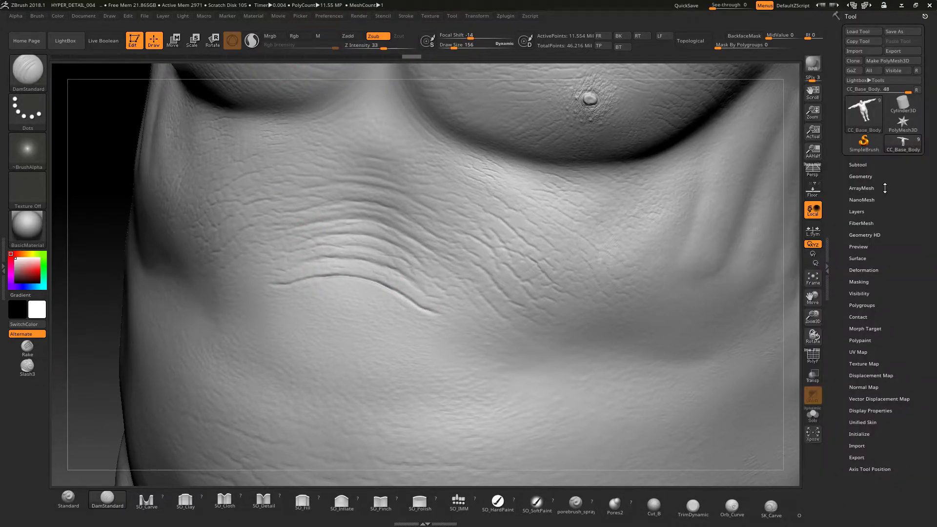
left_click(829, 268)
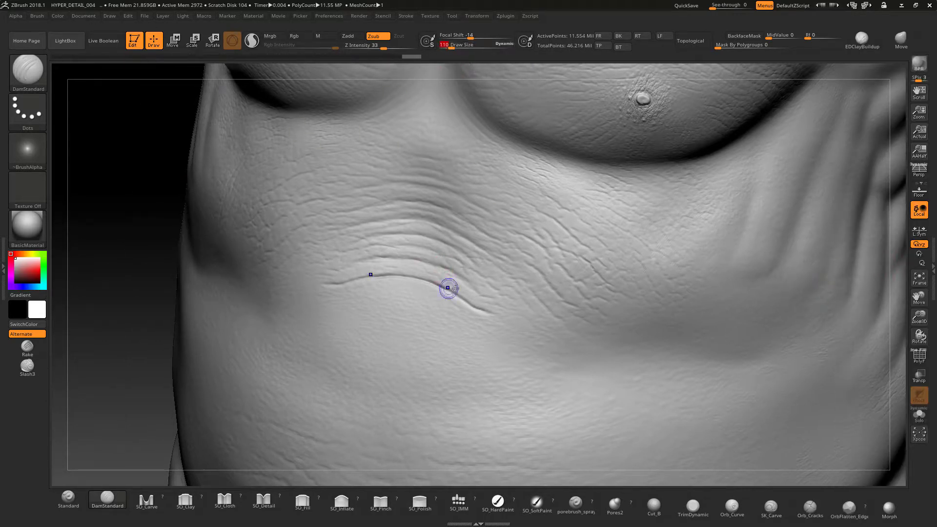
key("shift")
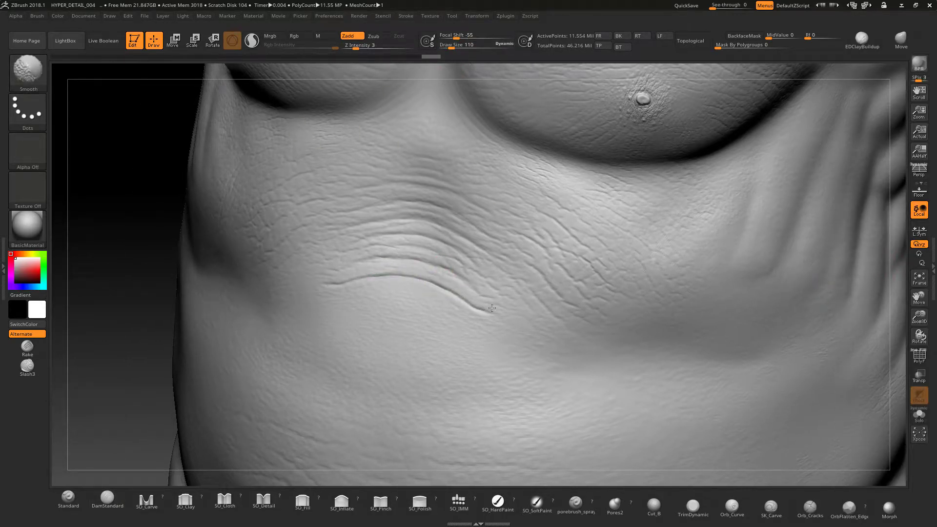
left_click_drag(492, 308, 486, 313, "shift")
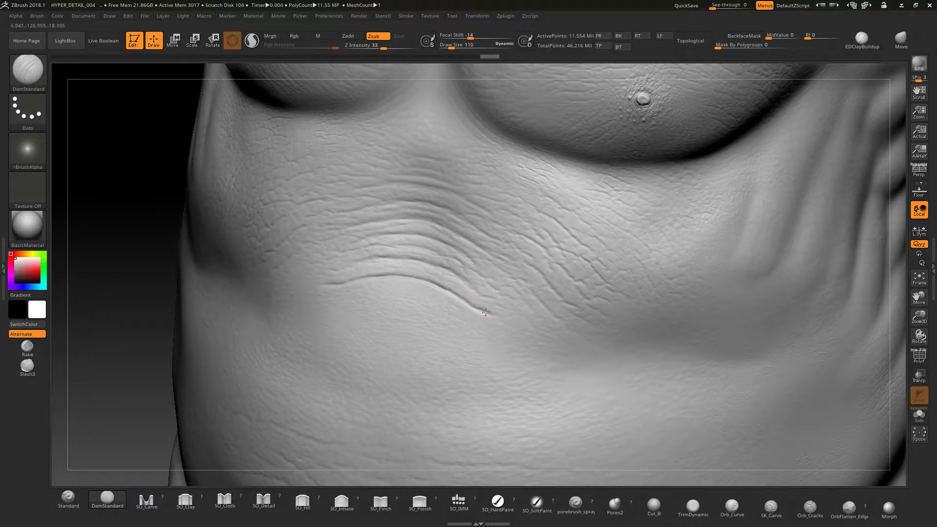
key("shift")
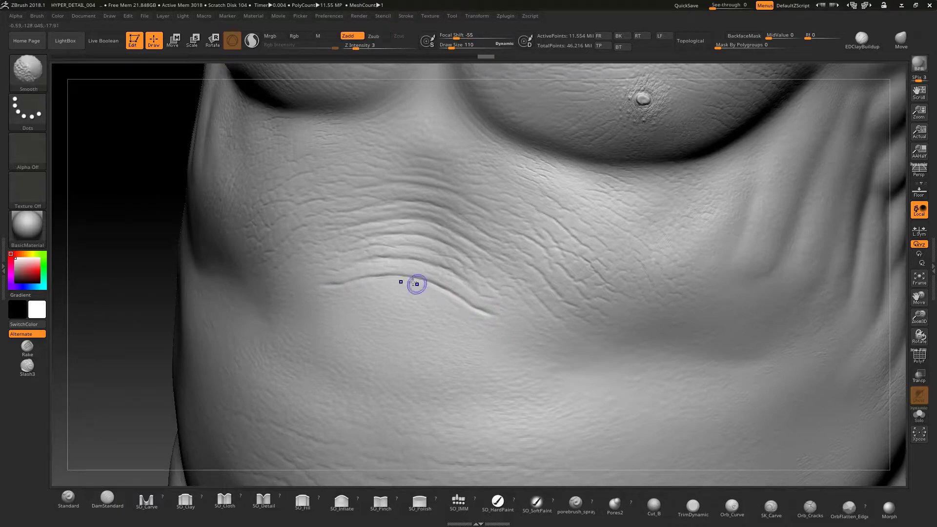
Reduce the Smooth brush's Z Intensity to 1 and soften the folds above the lowest abdomen crease at draw size 73
left_click_drag(355, 48, 350, 48, "shift")
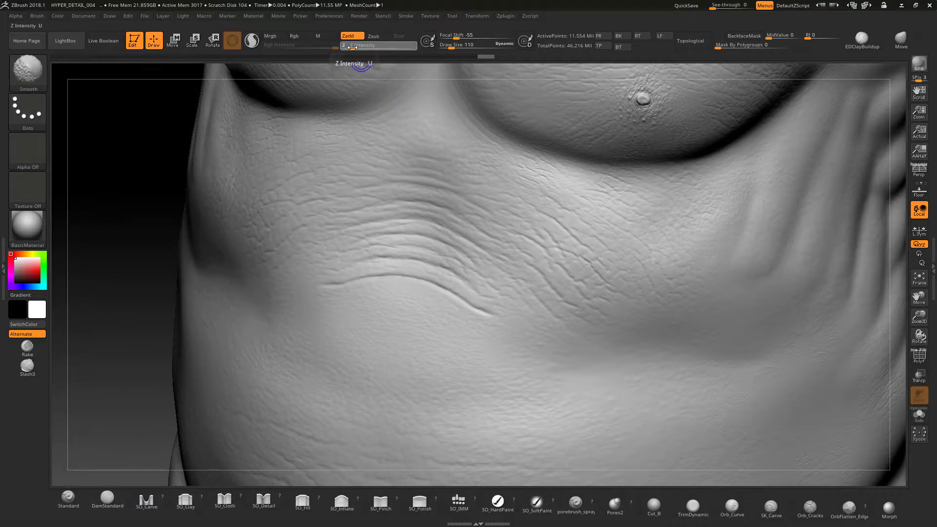
left_click_drag(451, 48, 452, 47, "shift")
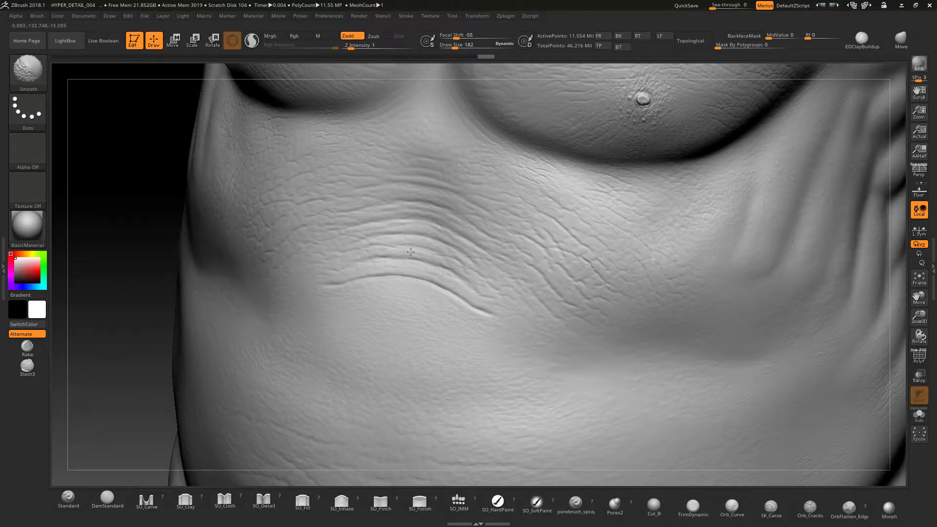
key("shift")
key("shift")
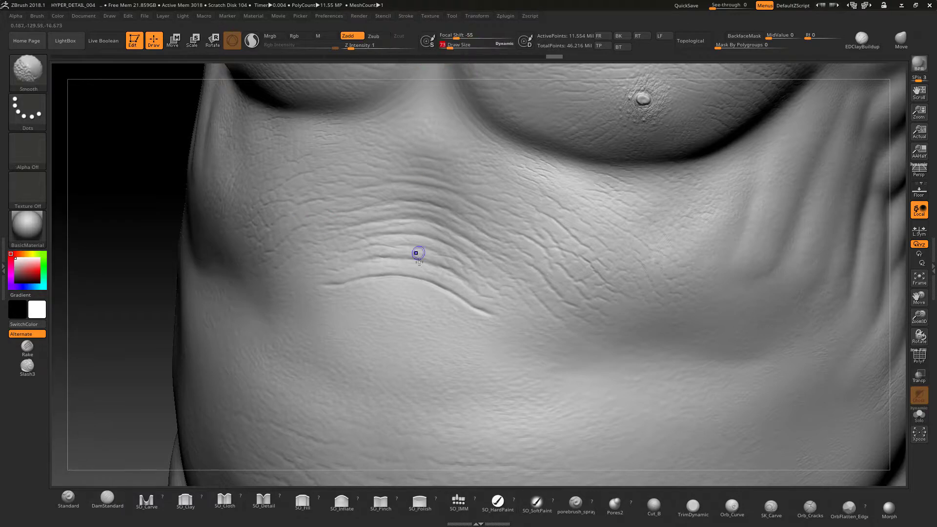
key("shift")
left_click_drag(393, 224, 401, 223, "shift")
left_click_drag(399, 223, 371, 229, "shift")
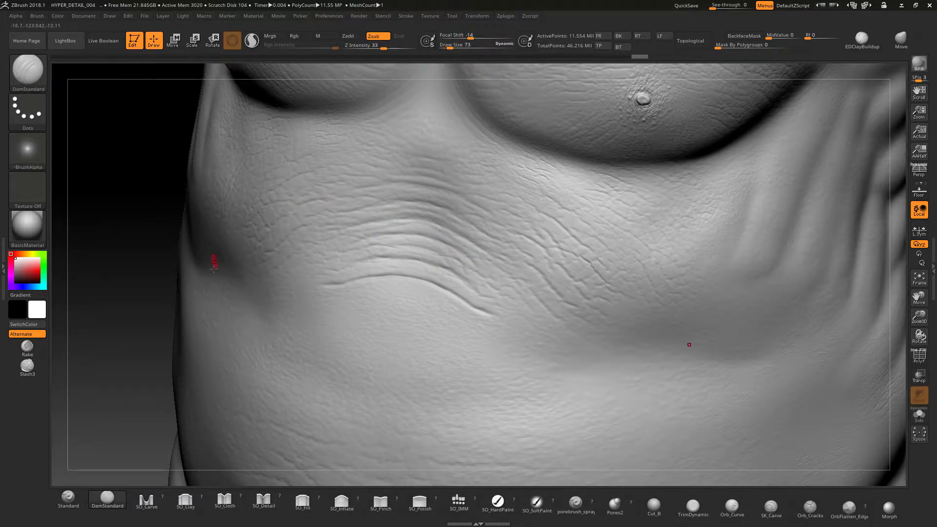
Build up the ridge along the lowest abdomen crease with the Standard brush at draw size 195
left_click(68, 496)
left_click_drag(453, 47, 455, 47)
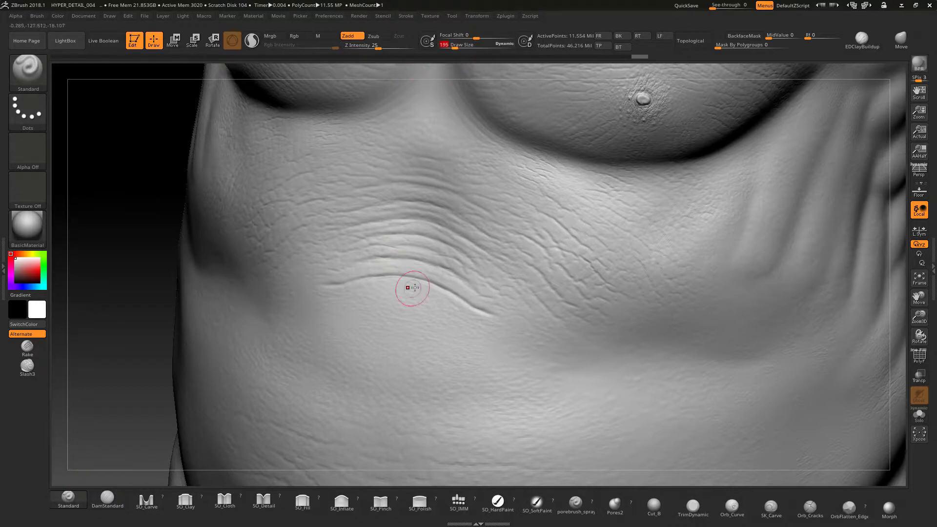
left_click_drag(394, 270, 460, 292)
left_click_drag(436, 279, 461, 292)
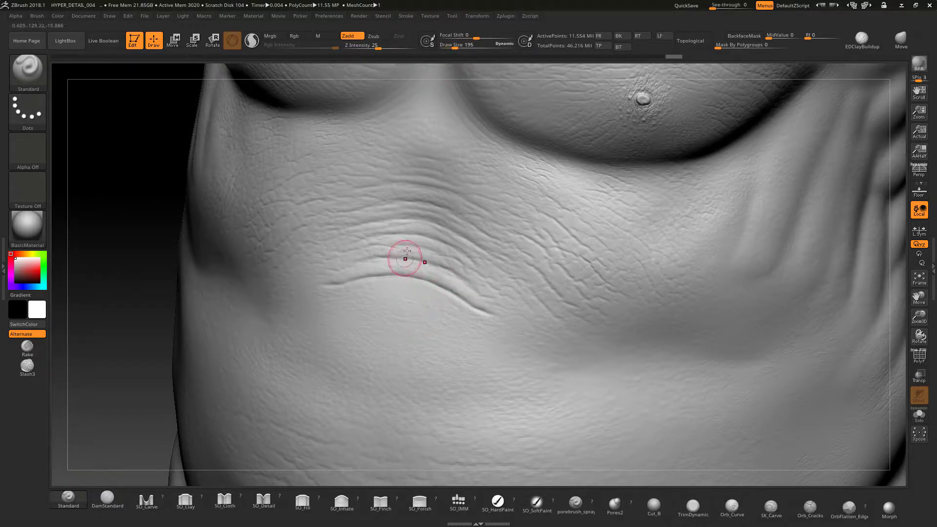
Build up the ridges of the lower abdomen folds with the Standard brush at draw size 100
left_click(450, 47)
key("Return")
mouse_move(373, 252)
left_mouse_down()
mouse_move(442, 262)
mouse_move(479, 284)
left_mouse_up()
left_click_drag(450, 266, 482, 287)
mouse_move(392, 254)
left_mouse_down()
mouse_move(454, 270)
mouse_move(428, 245)
mouse_move(404, 241)
mouse_move(462, 262)
left_mouse_up()
mouse_move(410, 230)
left_mouse_down()
mouse_move(475, 257)
mouse_move(414, 234)
mouse_move(426, 217)
mouse_move(418, 215)
mouse_move(464, 232)
left_mouse_up()
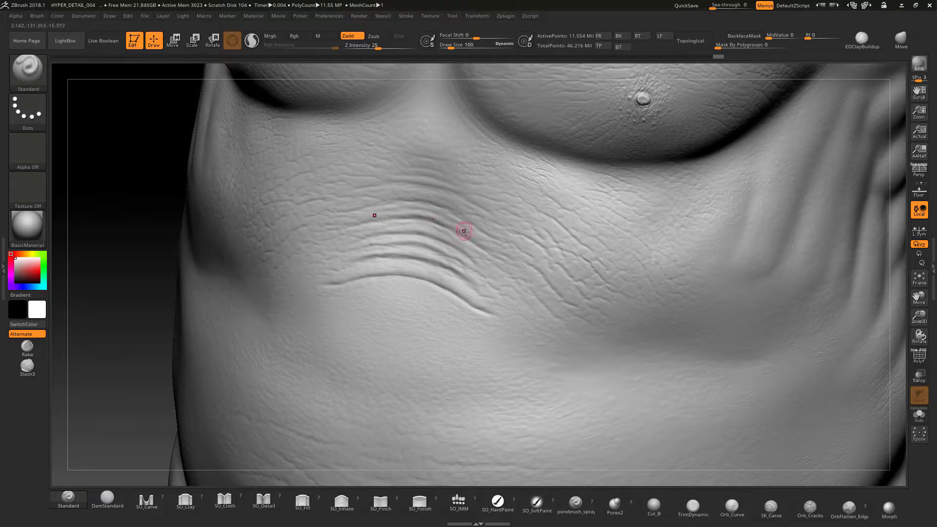
Raise the middle and uppermost abdomen fold ridges with the Standard brush at draw size 100, working up toward the sternum
left_click_drag(383, 208, 390, 206)
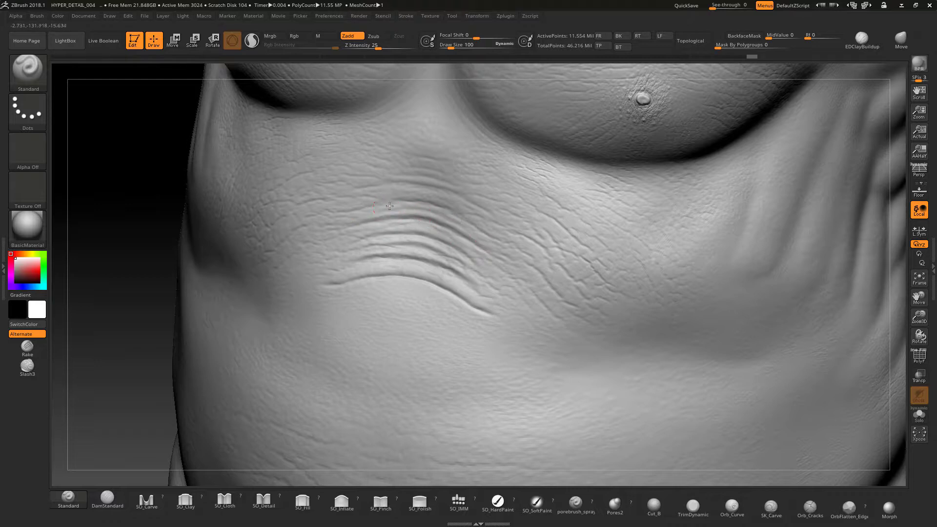
left_click_drag(454, 220, 387, 209)
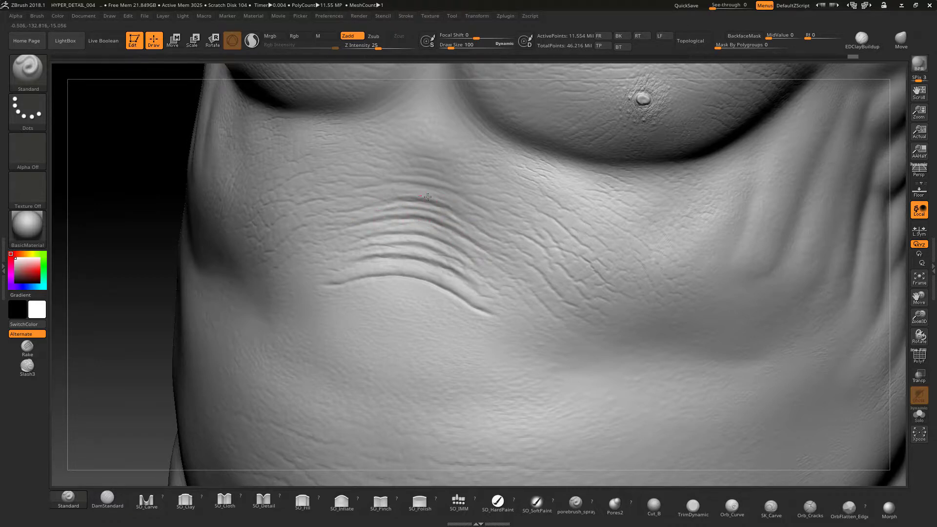
left_click_drag(435, 200, 454, 205)
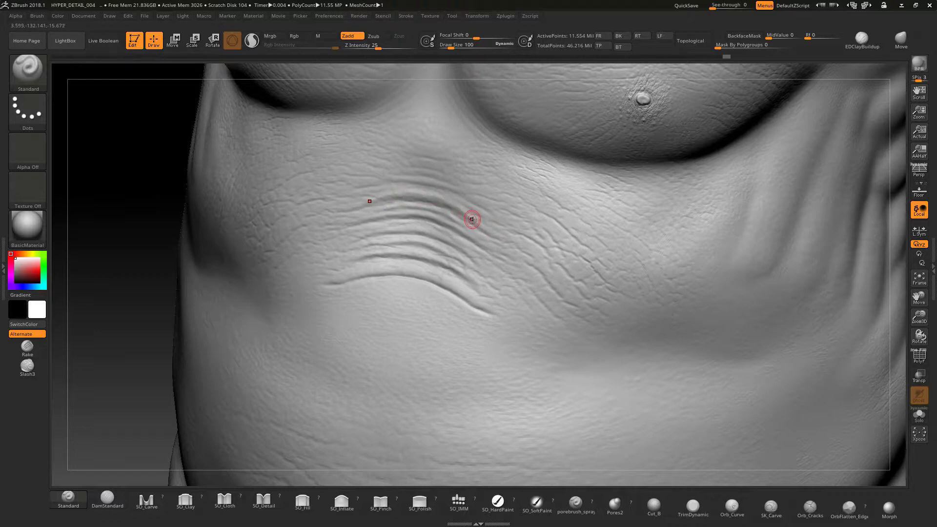
left_click_drag(472, 220, 463, 208)
mouse_move(471, 213)
left_mouse_down()
mouse_move(516, 239)
mouse_move(500, 230)
left_mouse_up()
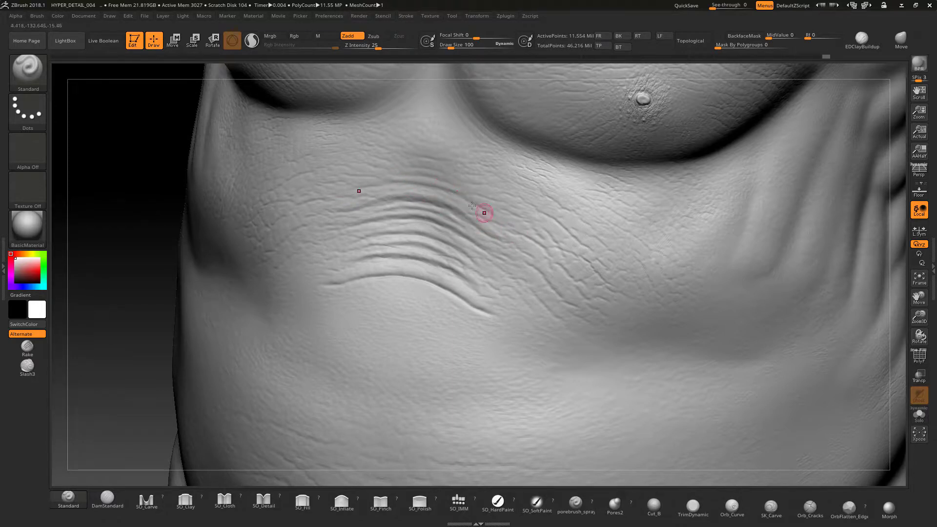
mouse_move(434, 179)
left_mouse_down()
mouse_move(467, 182)
mouse_move(436, 158)
left_mouse_up()
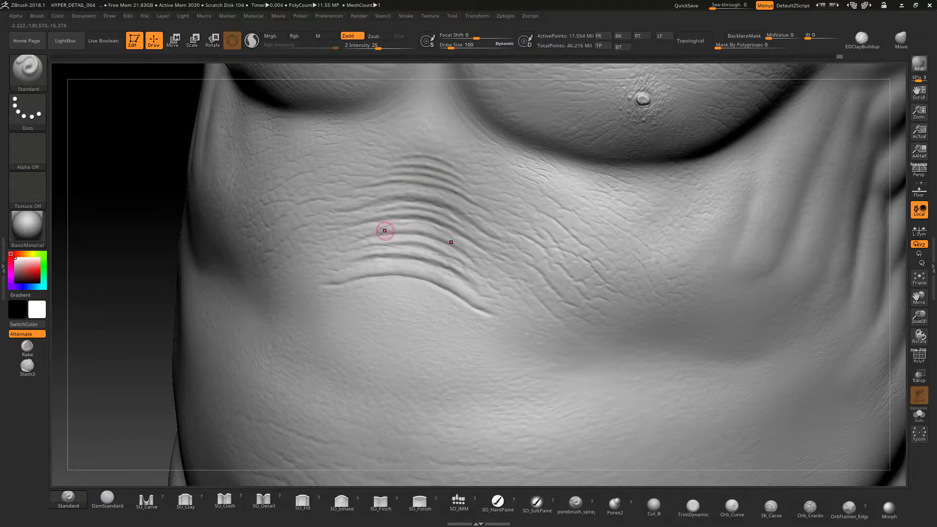
Reinforce the ridges in the middle of the abdomen fold group with further Standard strokes at draw size 100
left_click_drag(385, 232, 373, 225)
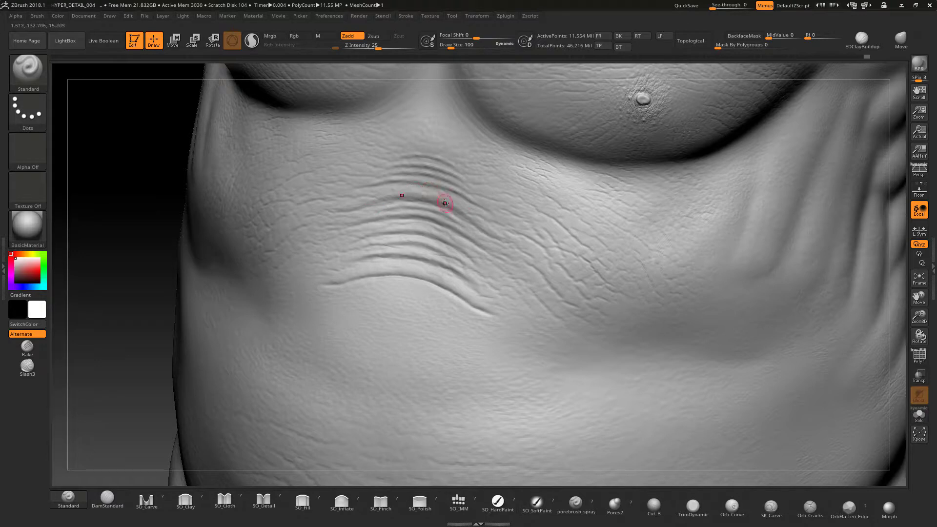
left_click_drag(444, 203, 434, 201)
left_click_drag(435, 201, 425, 199)
left_click_drag(364, 205, 352, 206)
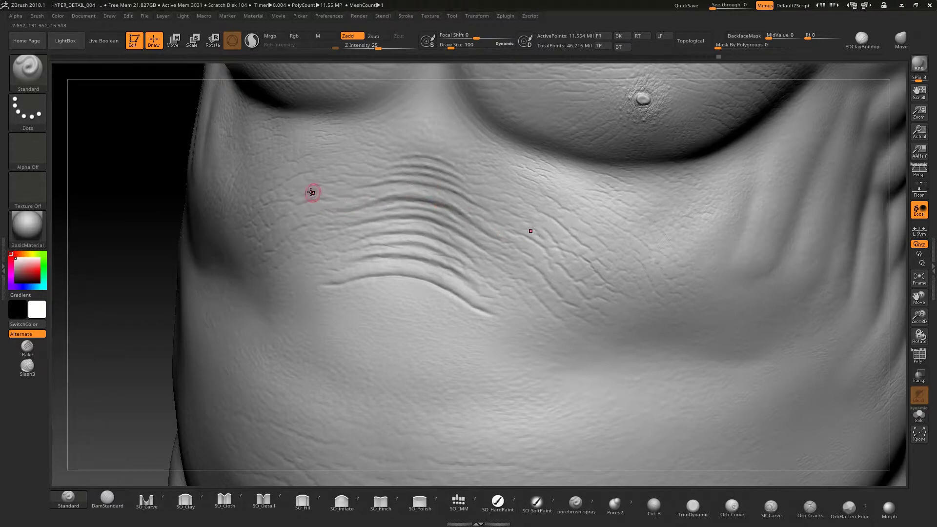
Blend the whole group of abdomen folds with the Smooth brush at Z Intensity 1 and draw size 378
key("shift")
left_click_drag(458, 209, 451, 200, "shift")
left_click(460, 45)
left_click_drag(461, 273, 463, 286, "shift")
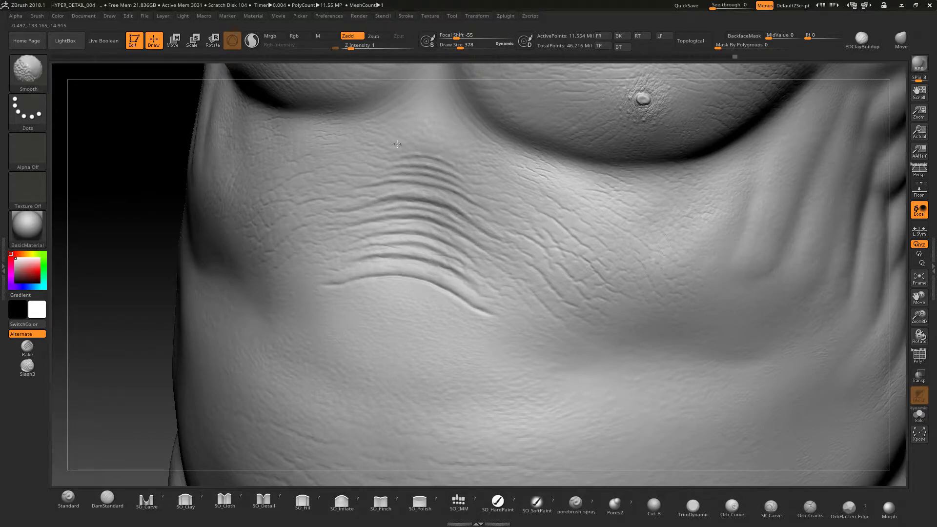
left_click_drag(397, 144, 430, 186, "shift")
left_click_drag(430, 186, 315, 230, "shift")
Thicken the large ridge in the upper middle of the abdomen folds with the Standard brush at draw size 169
left_click(454, 46)
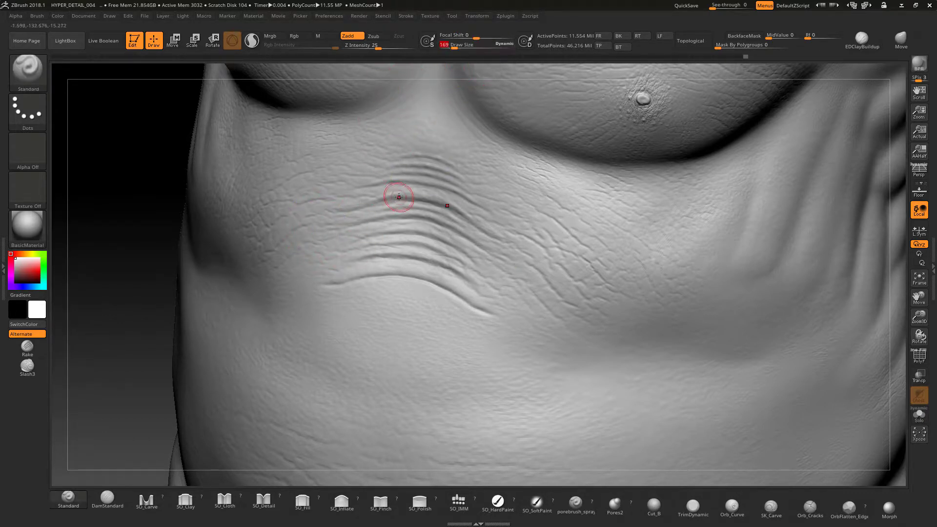
left_click_drag(415, 193, 507, 238)
mouse_move(463, 211)
left_mouse_down()
mouse_move(493, 236)
mouse_move(472, 213)
mouse_move(440, 205)
mouse_move(453, 203)
left_mouse_up()
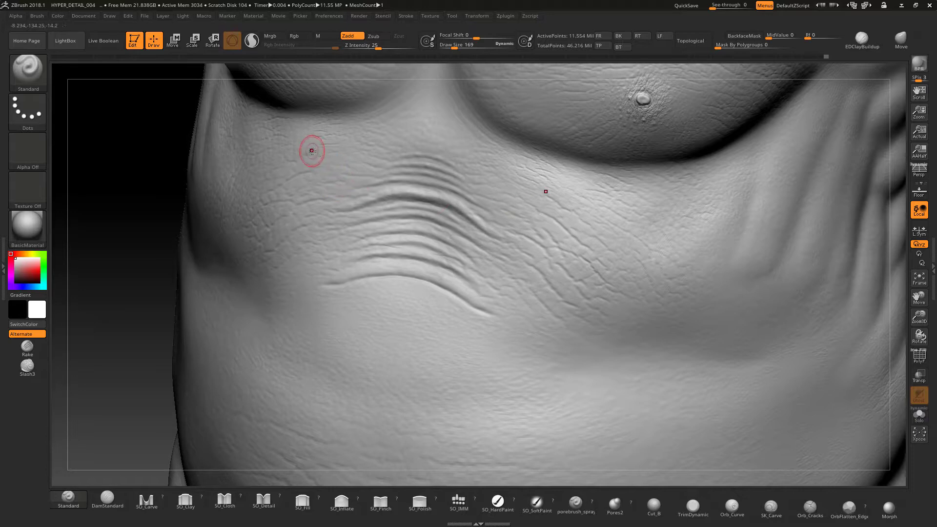
Build up broader ridges across the uppermost abdomen folds with the Standard brush at draw size 169
mouse_move(411, 163)
left_mouse_down("shift")
mouse_move(444, 155)
mouse_move(456, 164)
mouse_move(443, 176)
mouse_move(464, 183)
left_mouse_up("shift")
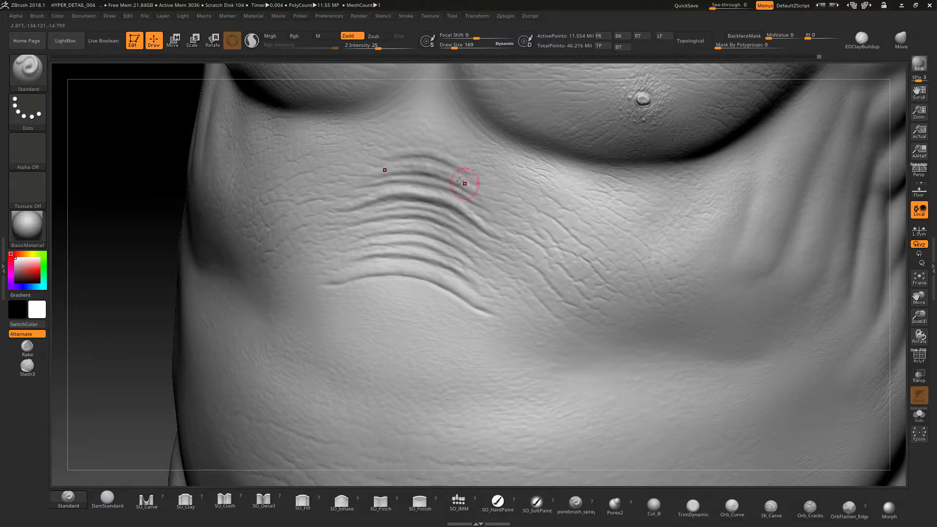
mouse_move(414, 165)
left_mouse_down()
mouse_move(488, 192)
mouse_move(477, 202)
mouse_move(512, 209)
left_mouse_up()
left_click_drag(463, 187, 479, 191)
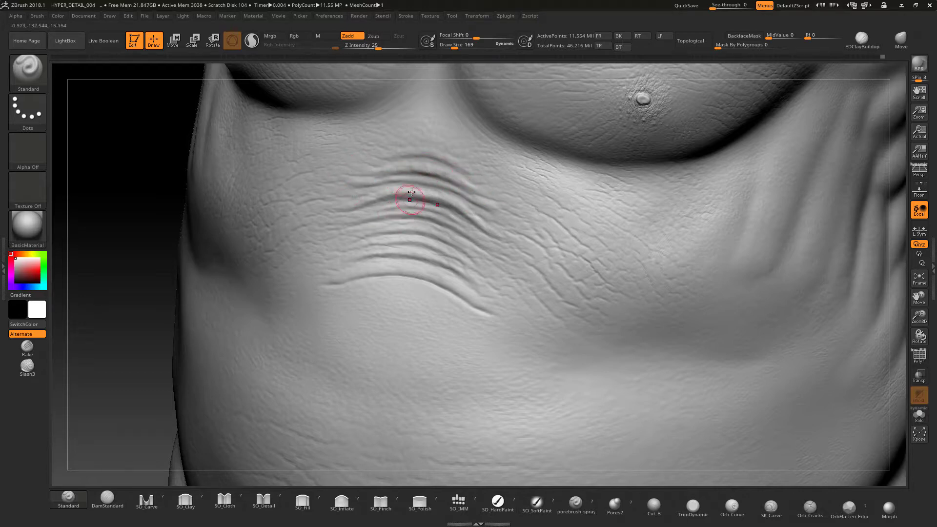
left_click_drag(408, 179, 355, 183)
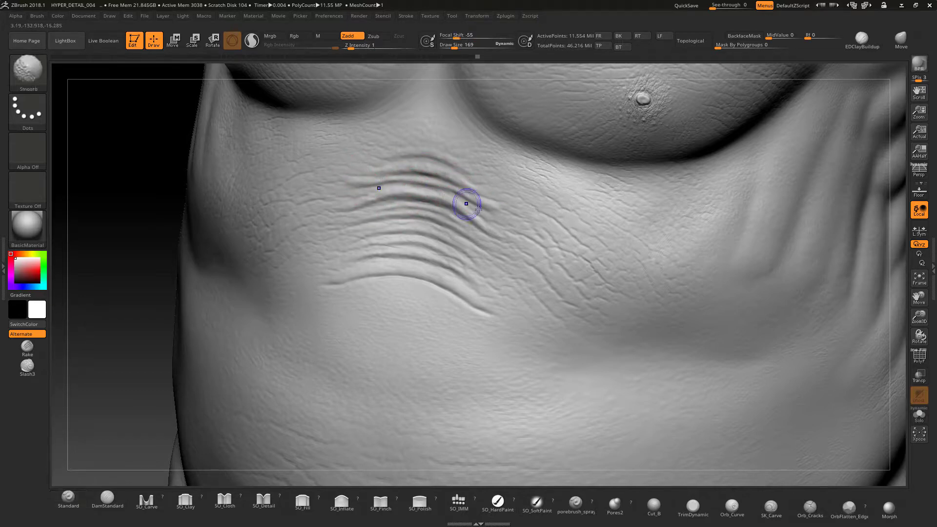
Soften the outer ends of the upper abdomen folds with the Smooth brush at Z Intensity 1 and draw size 169
left_click_drag(466, 203, 515, 218, "shift")
key("shift")
left_click_drag(364, 188, 335, 182, "shift")
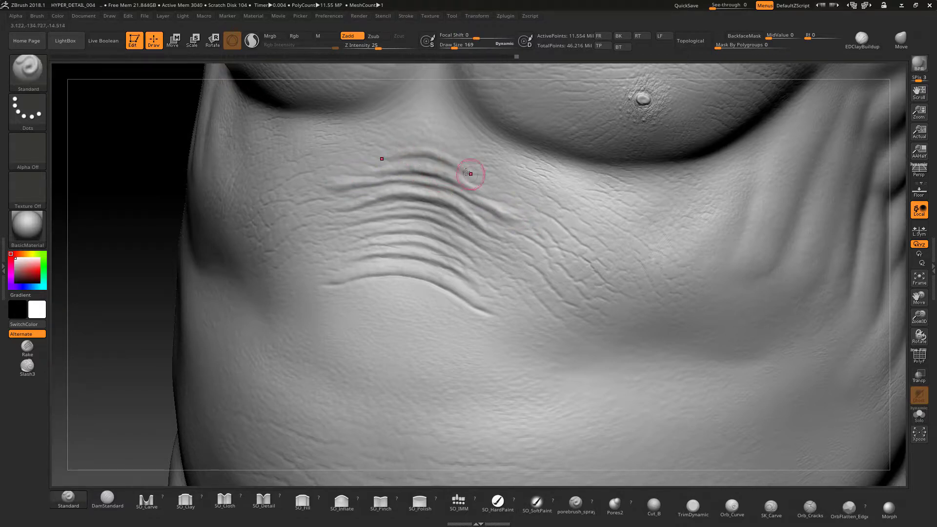
Carve deeper creases between the lowest abdomen folds with the DamStandard brush at draw size 169 and Z Intensity 33
key("shift")
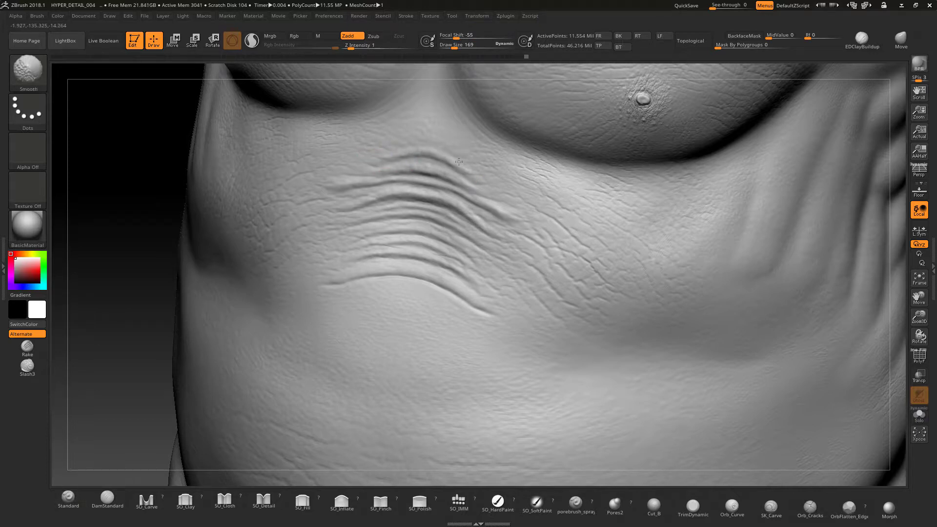
left_click(103, 501)
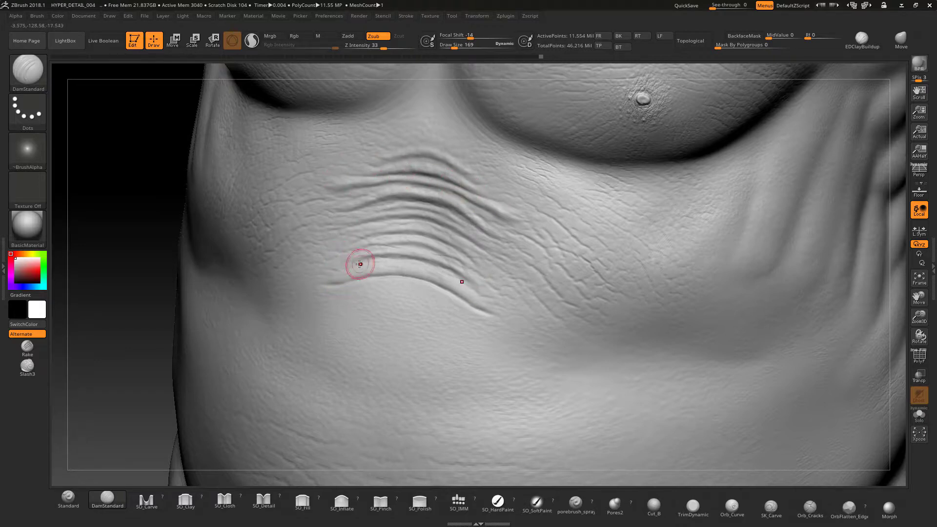
left_click_drag(371, 256, 345, 266)
mouse_move(462, 278)
left_mouse_down()
mouse_move(488, 296)
mouse_move(481, 293)
left_mouse_up()
mouse_move(356, 257)
left_mouse_down()
mouse_move(459, 259)
mouse_move(490, 276)
left_mouse_up()
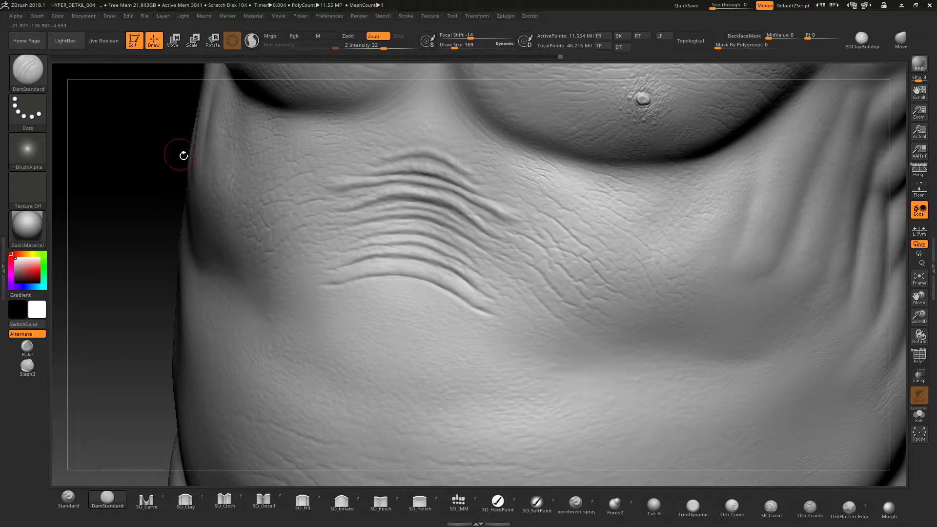
Soften the outer ends of the abdomen folds and the lowest crease with the Smooth brush at draw size 100
key("shift")
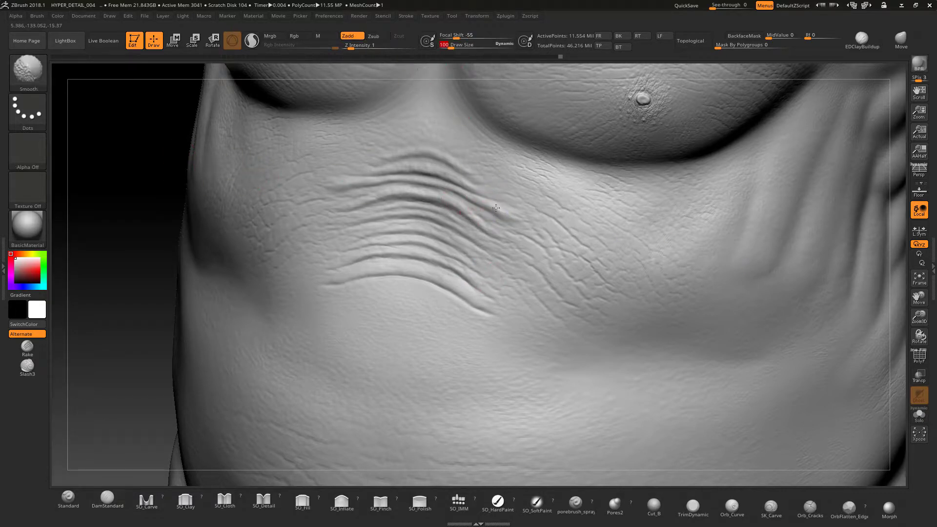
left_click_drag(492, 207, 518, 220, "shift")
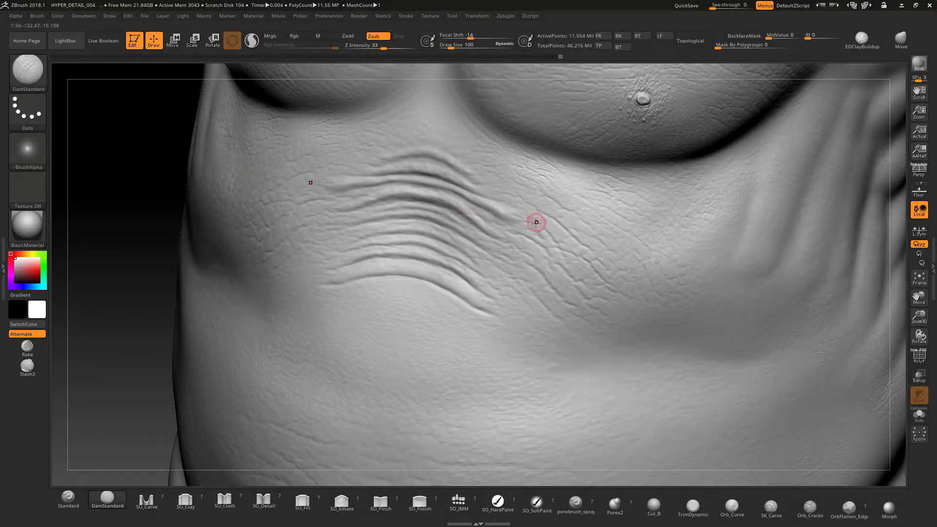
left_click_drag(148, 195, 180, 179)
key("shift")
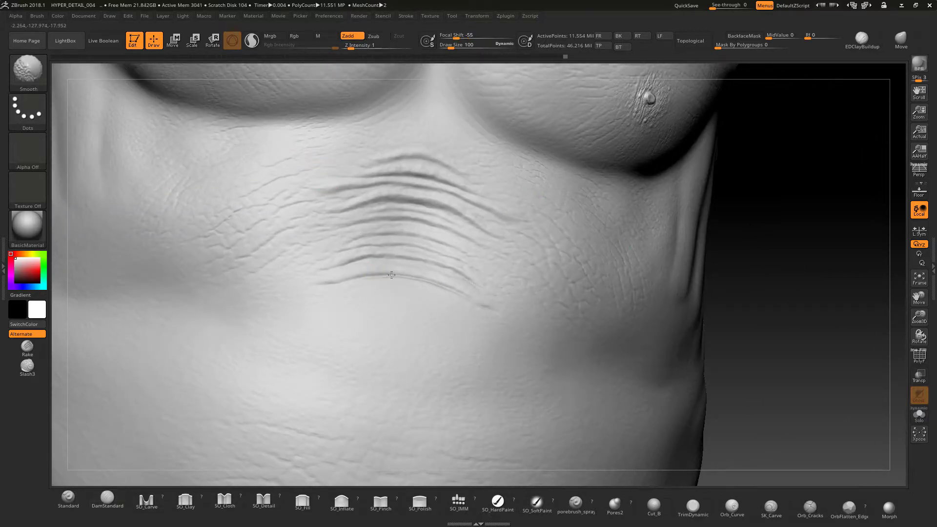
left_click_drag(420, 281, 446, 291, "shift")
Smooth the thin edge along the lowest abdomen fold with the Smooth brush, reducing its draw size from 100 to 64
mouse_move(740, 319)
left_mouse_down("alt")
mouse_move(799, 240)
mouse_move(801, 285)
left_mouse_up("alt")
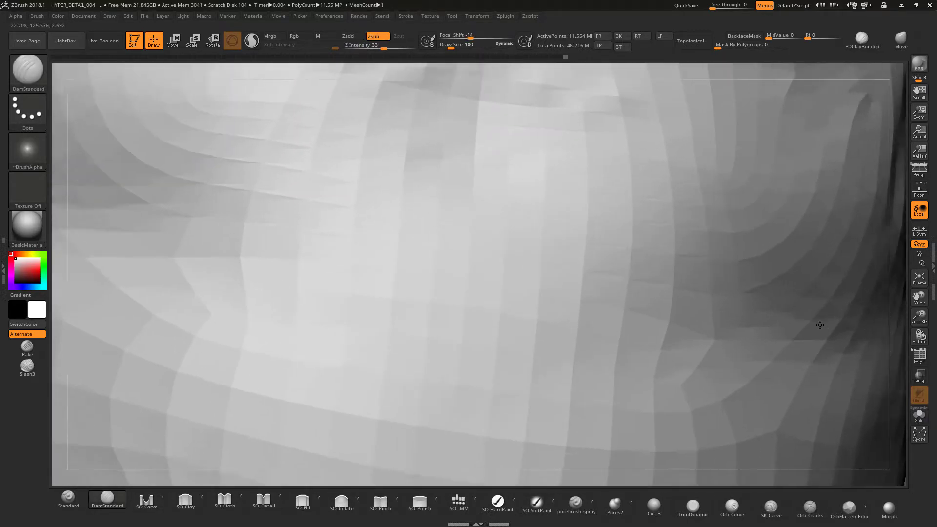
key("shift")
left_click_drag(444, 186, 407, 191, "shift")
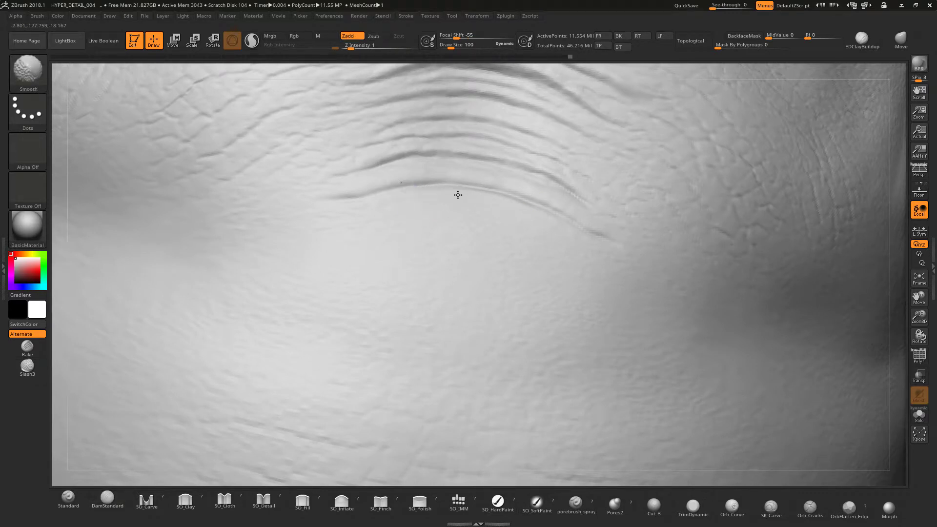
key("bracketleft")
key("bracketleft")
left_click_drag(464, 187, 451, 188, "shift")
left_click_drag(509, 197, 505, 202, "shift")
Raise the body mesh to subdivision level 7 in the Tool geometry settings and return to the upper abdomen
left_click_drag(917, 315, 873, 244)
left_click_drag(116, 144, 89, 136)
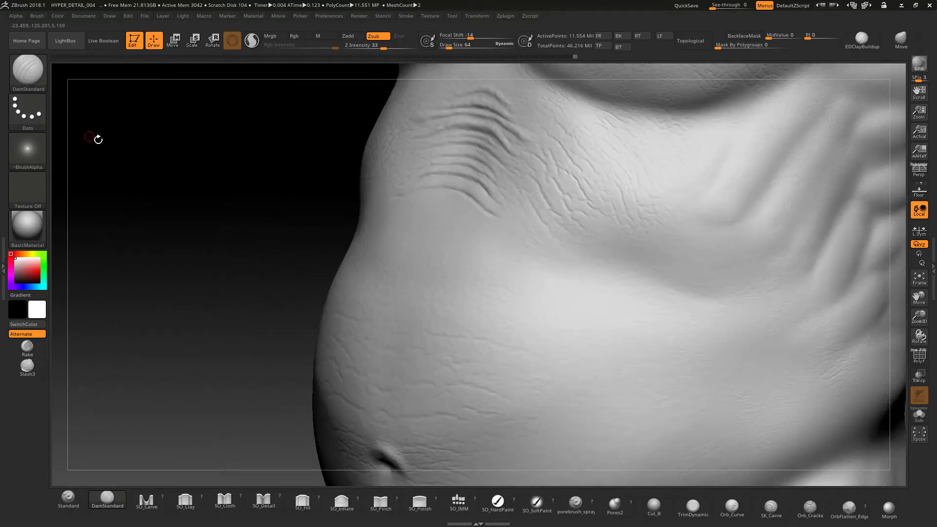
left_click(932, 268)
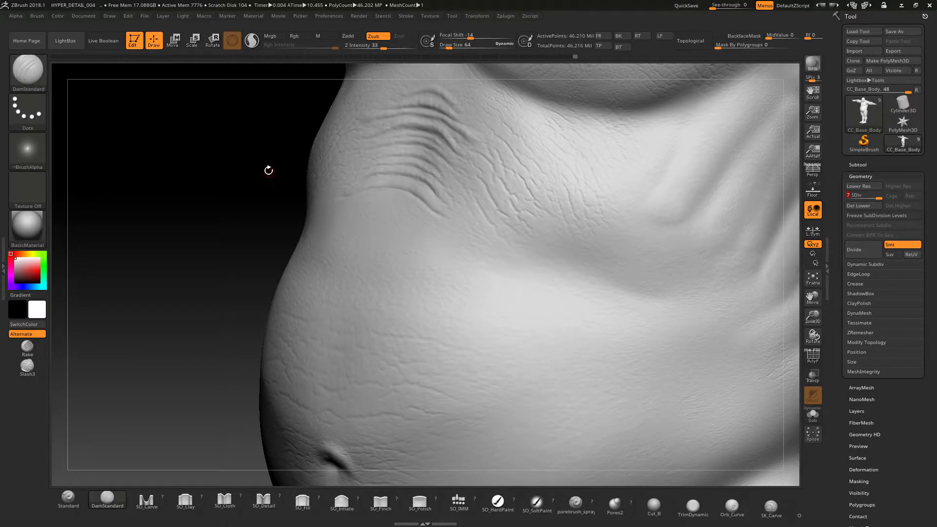
left_click_drag(195, 146, 247, 145)
left_click_drag(147, 141, 156, 205, "alt")
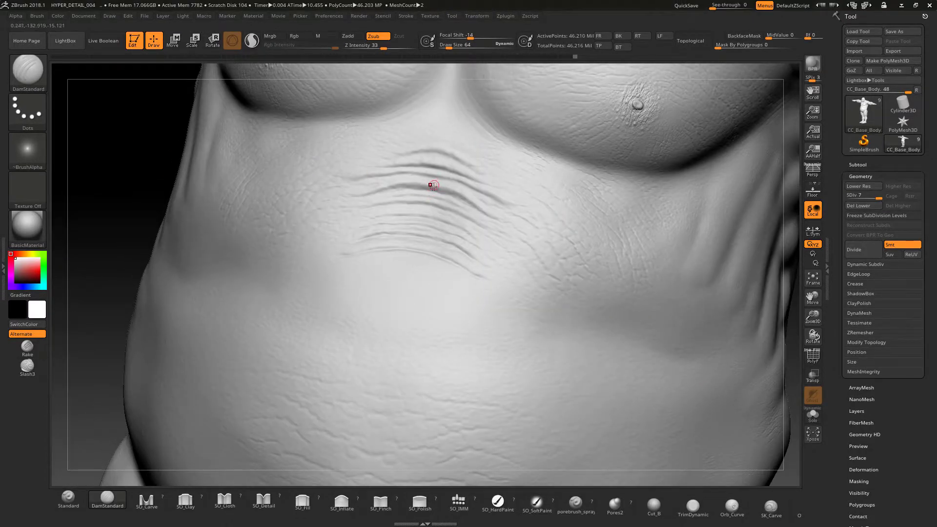
Smooth the central ridges and lower creases of the abdomen folds with the Smooth brush at Z Intensity 1 and draw size 64
left_click_drag(435, 187, 456, 200, "shift")
key("shift")
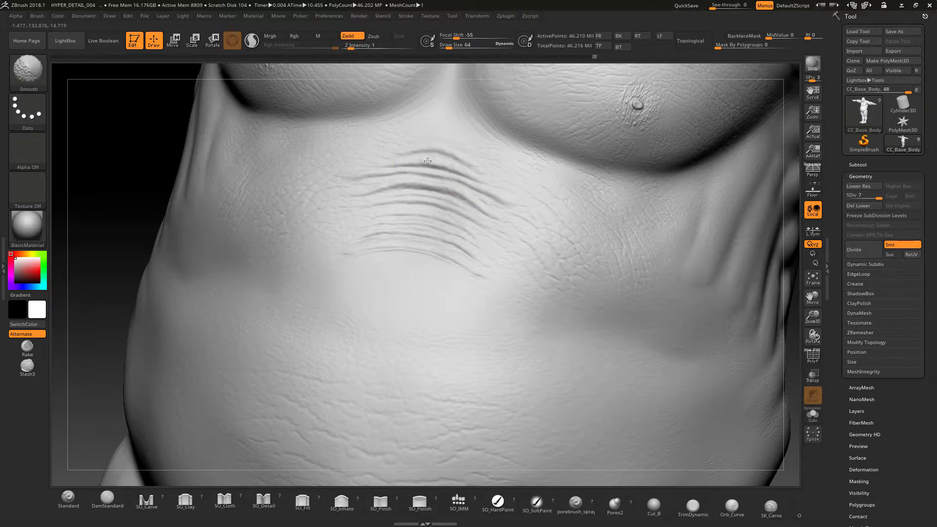
left_click_drag(427, 161, 424, 162, "shift")
left_click_drag(132, 145, 68, 146)
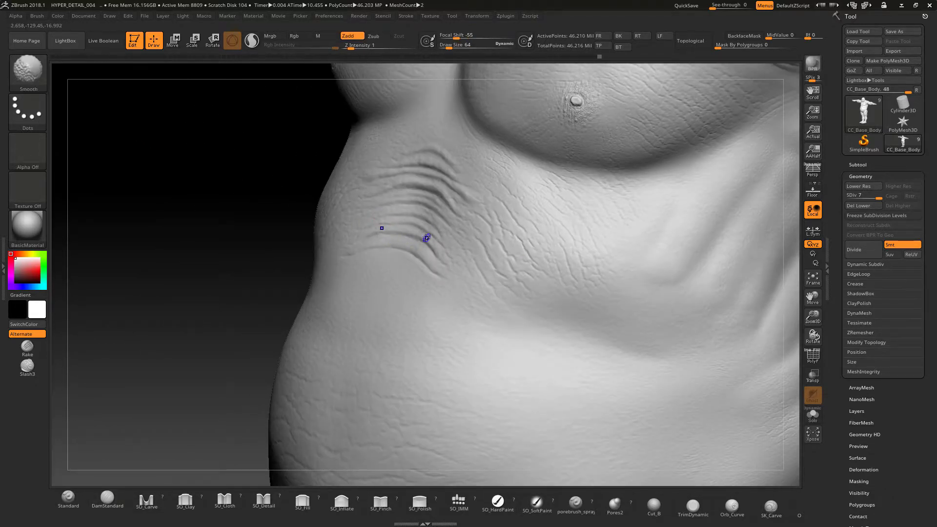
left_click_drag(435, 244, 421, 234, "shift")
left_click_drag(201, 159, 197, 225, "alt")
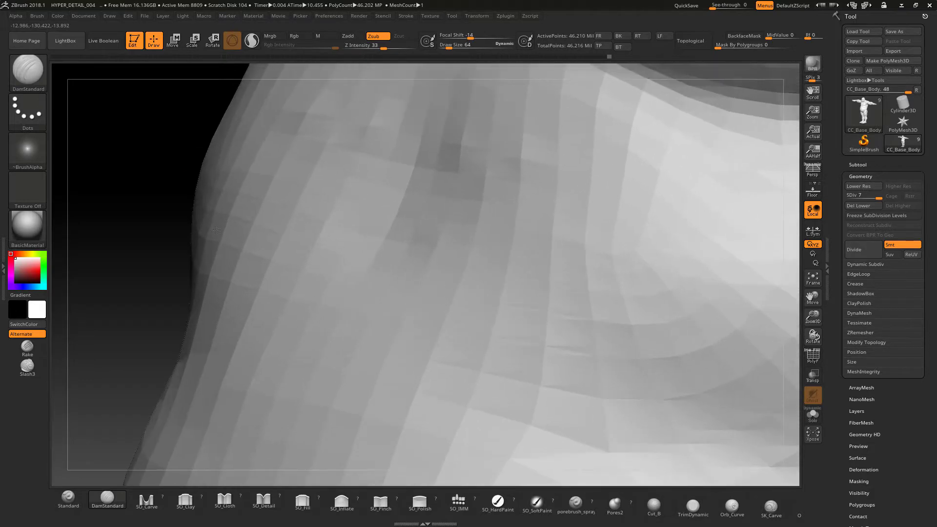
key("shift")
Build up the ridges of the lower abdomen folds with the Standard brush at draw size 64, smoothing them lightly
left_click(69, 499)
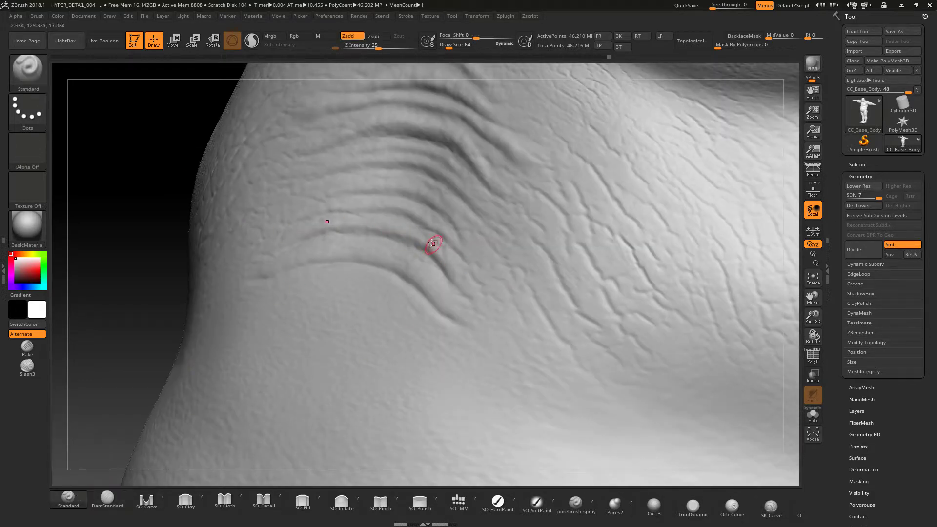
key("shift")
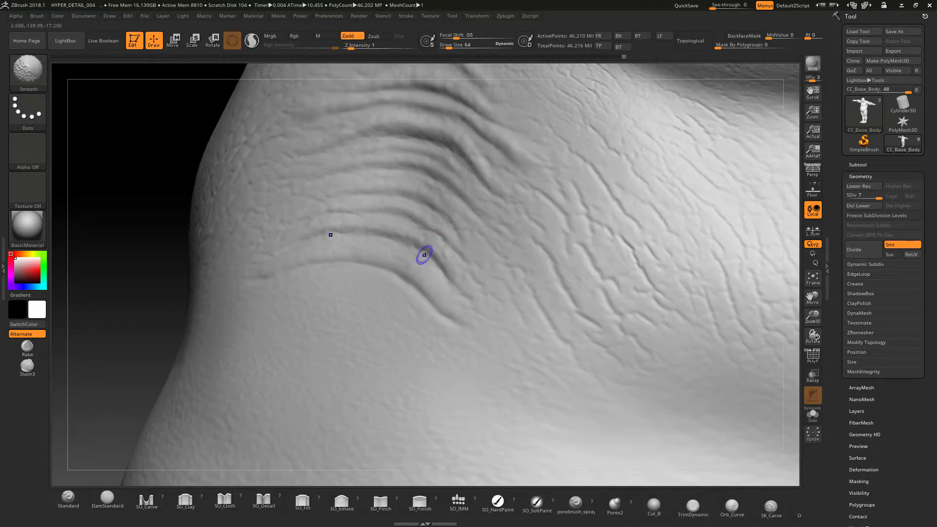
left_click_drag(112, 139, 183, 139)
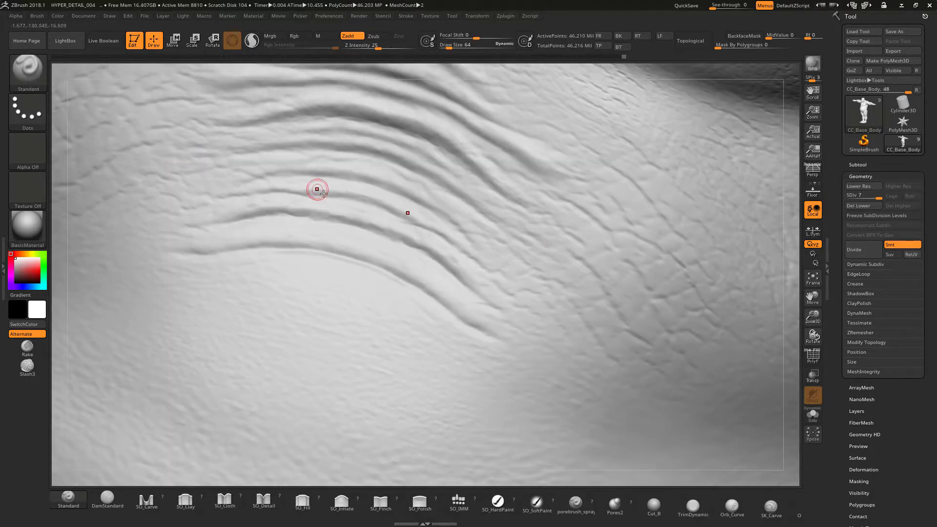
key("shift")
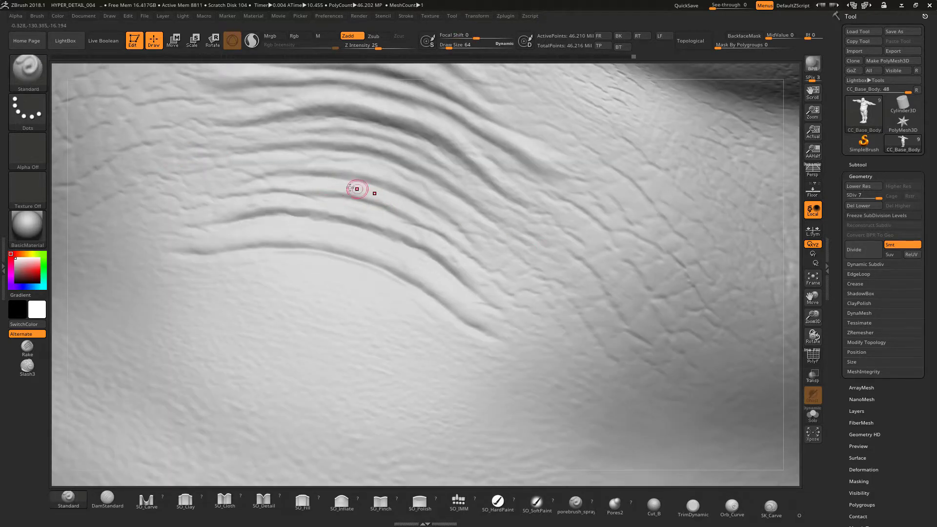
key("shift")
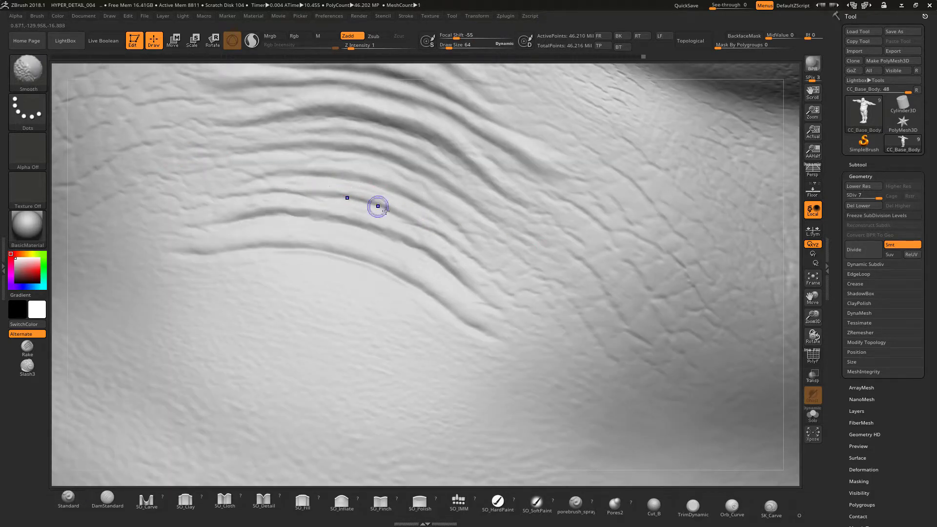
Raise the second-lowest abdomen ridge with the Standard brush, and refine its creases with DamStandard at draw size 68
left_click_drag(173, 63, 162, 68)
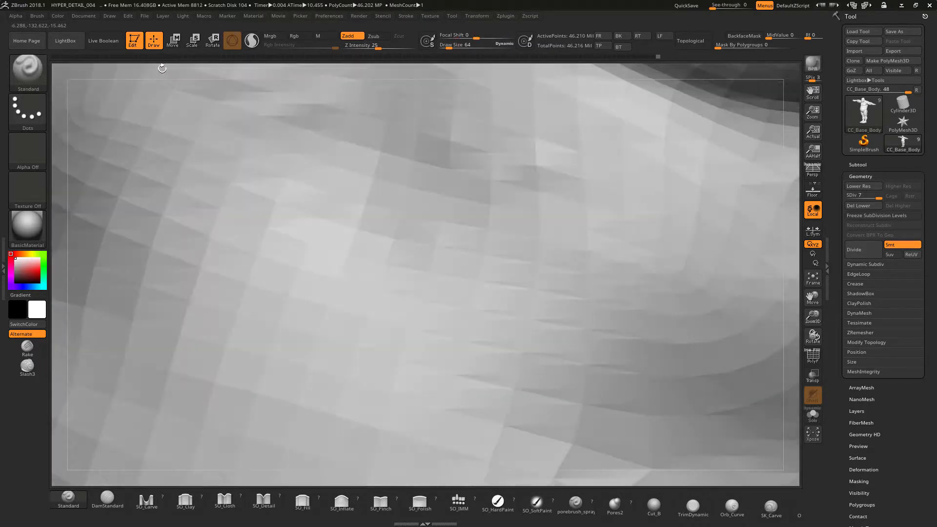
left_click_drag(379, 216, 398, 223)
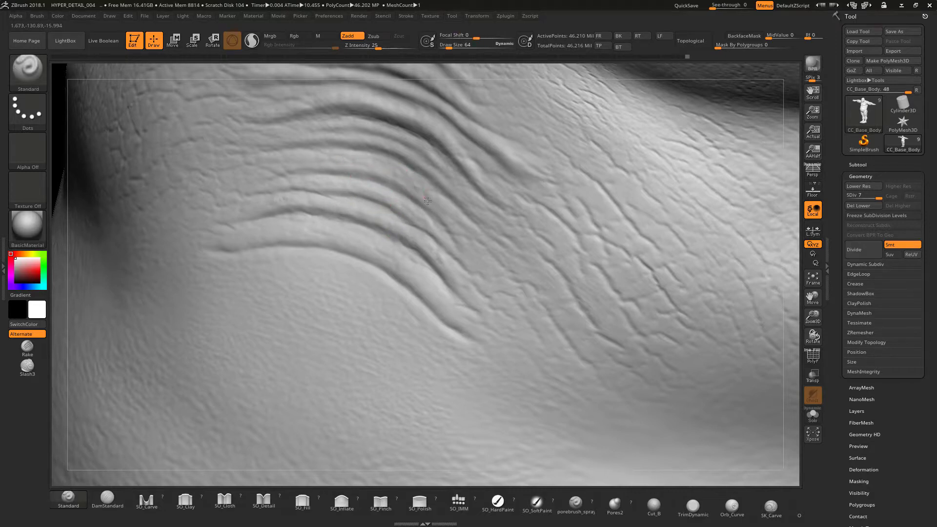
key("shift")
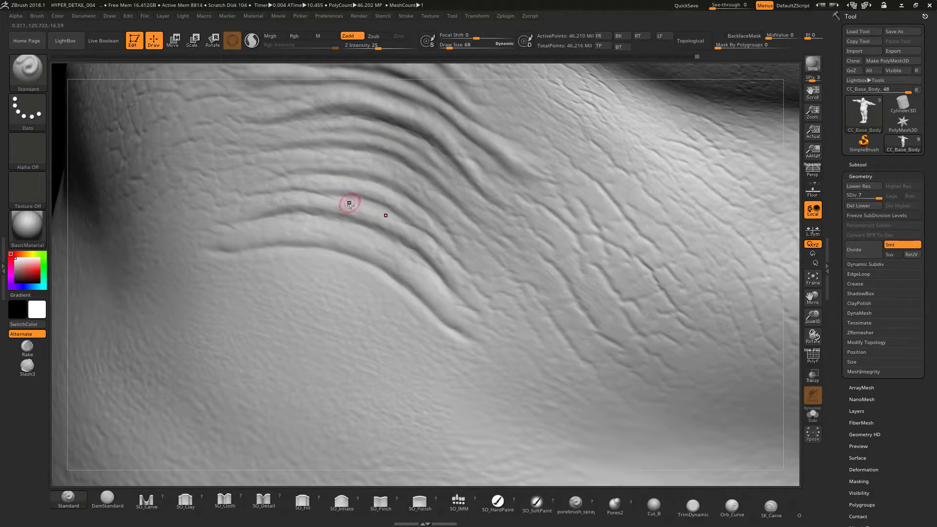
left_click(108, 498)
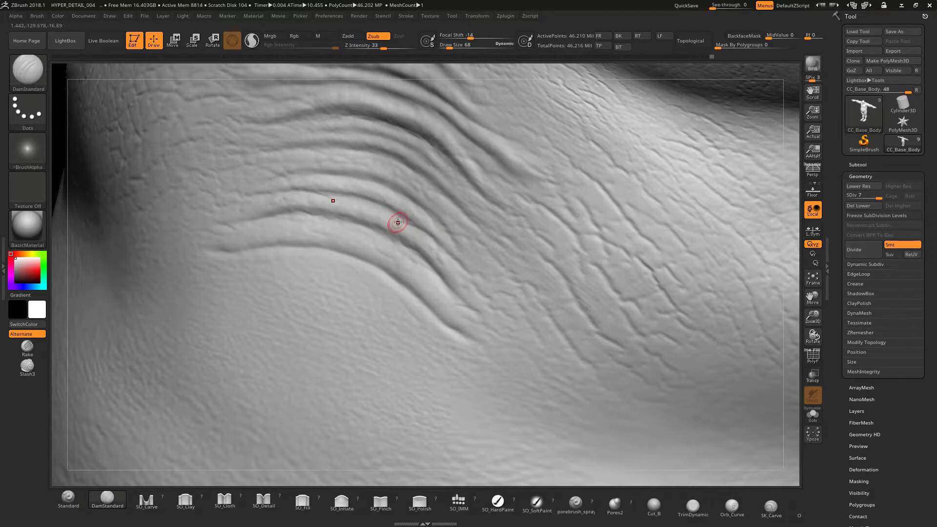
left_click_drag(406, 236, 393, 215, "shift")
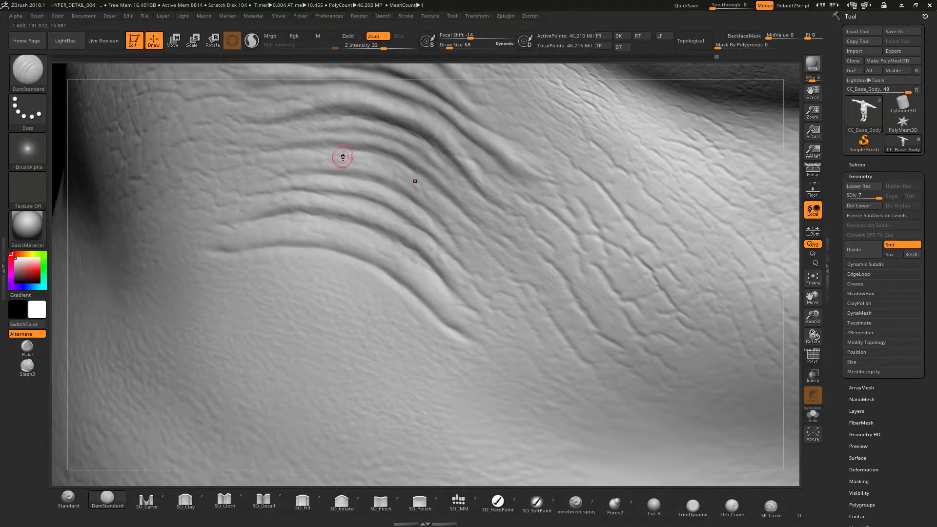
Thicken the middle abdomen ridges with the Standard brush at draw size 73 and blend them at Smooth Z Intensity 1
left_click(69, 499)
left_click(449, 48)
left_click_drag(448, 47, 450, 47)
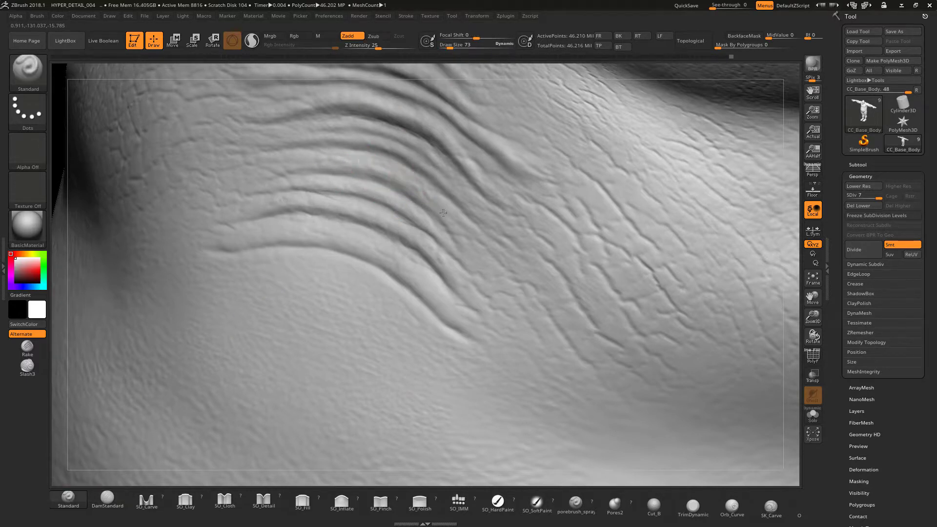
key("shift")
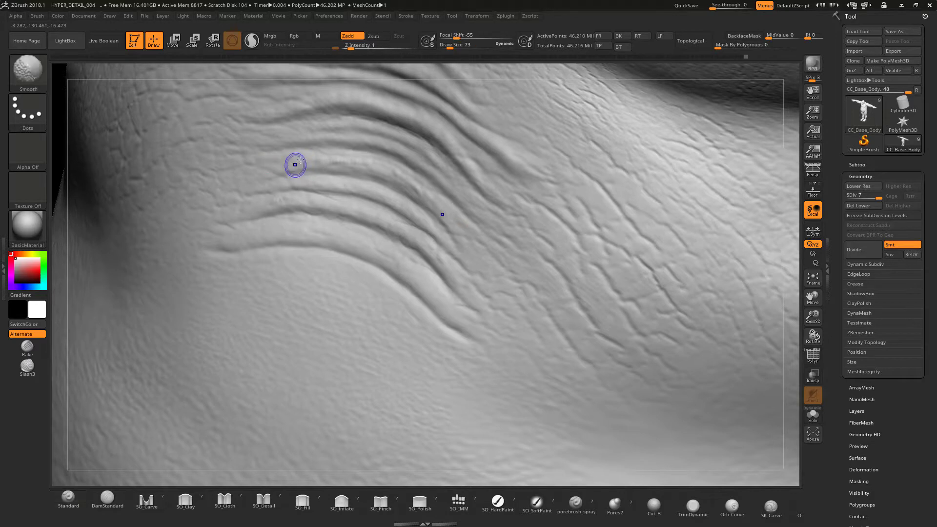
left_click_drag(344, 164, 391, 169, "shift")
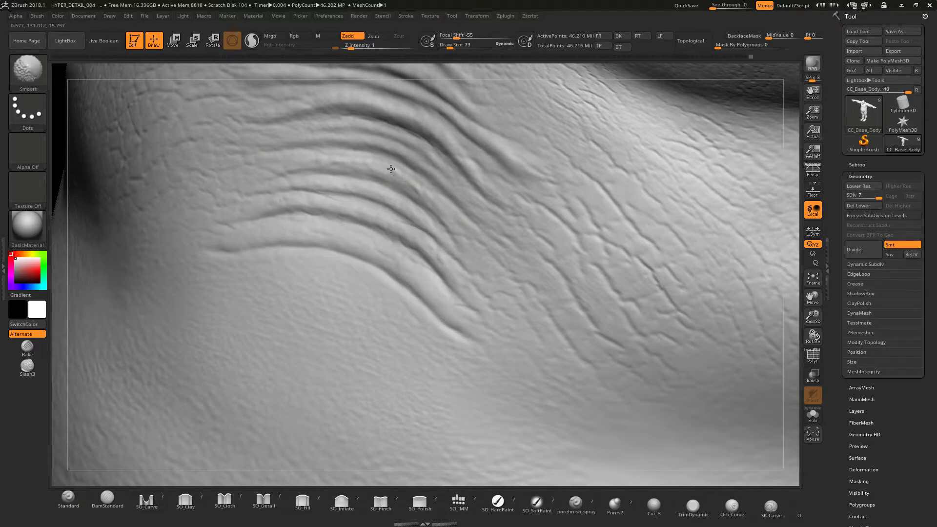
Blend the middle abdomen folds with the Smooth brush at Z Intensity 4 and touch up their outer ends with the Standard brush
left_click(358, 47, "shift")
left_click_drag(326, 161, 365, 168, "shift")
mouse_move(440, 213)
left_mouse_down()
mouse_move(408, 174)
mouse_move(375, 163)
mouse_move(459, 219)
mouse_move(446, 212)
left_mouse_up()
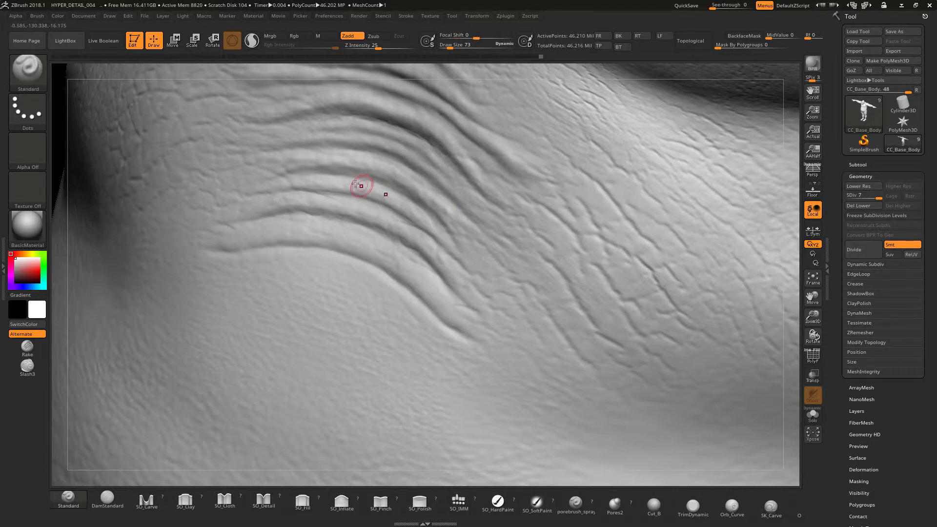
Soften the whole group of abdomen folds with the Smooth brush at draw size 132, using Z Intensity 8 and 18
left_click_drag(812, 317, 656, 358)
left_click_drag(211, 182, 246, 176)
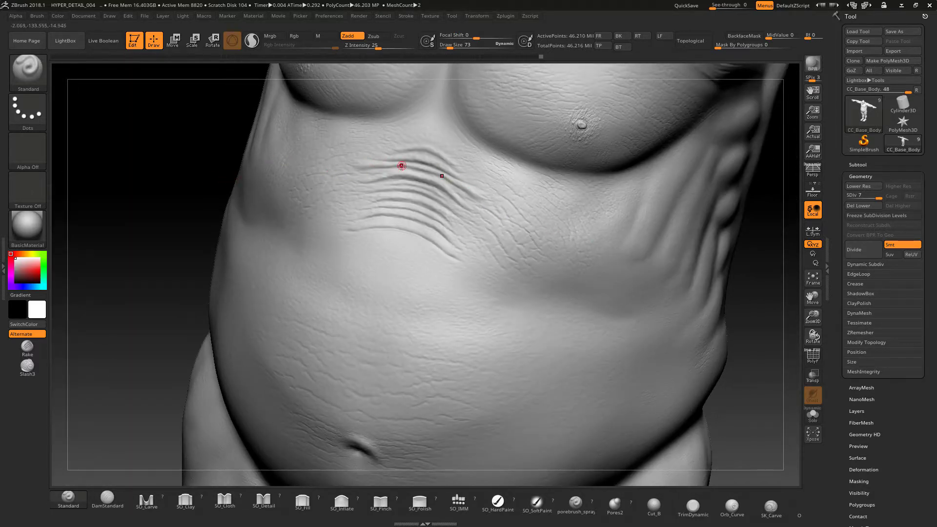
key("shift")
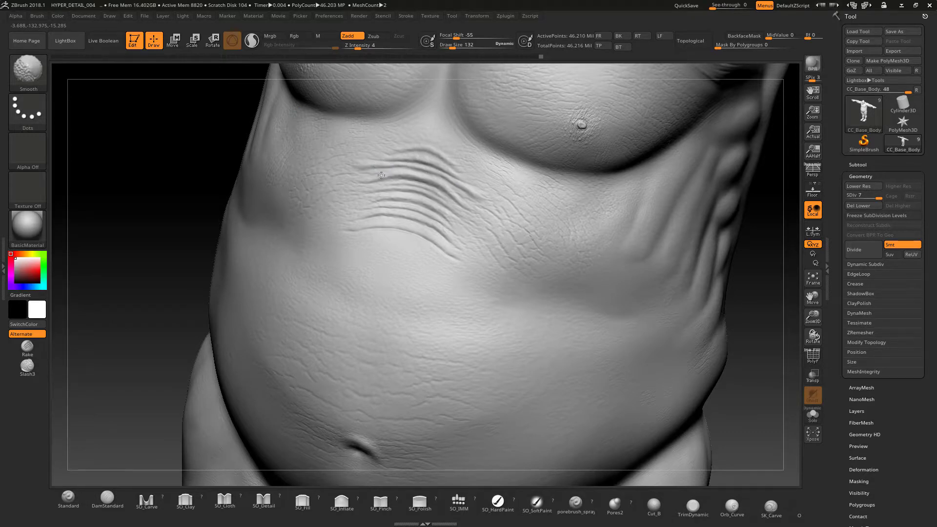
left_click(363, 46, "shift")
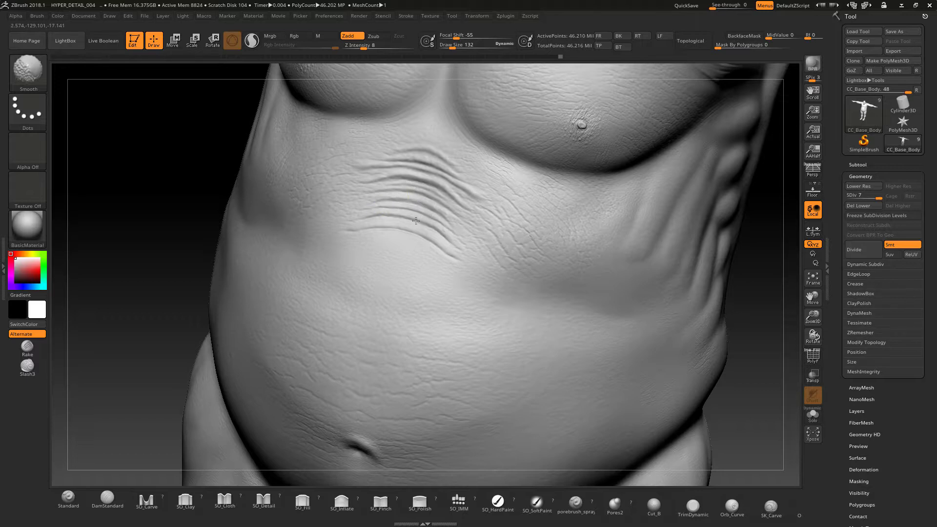
left_click(373, 46, "shift")
left_click_drag(440, 197, 374, 186, "shift")
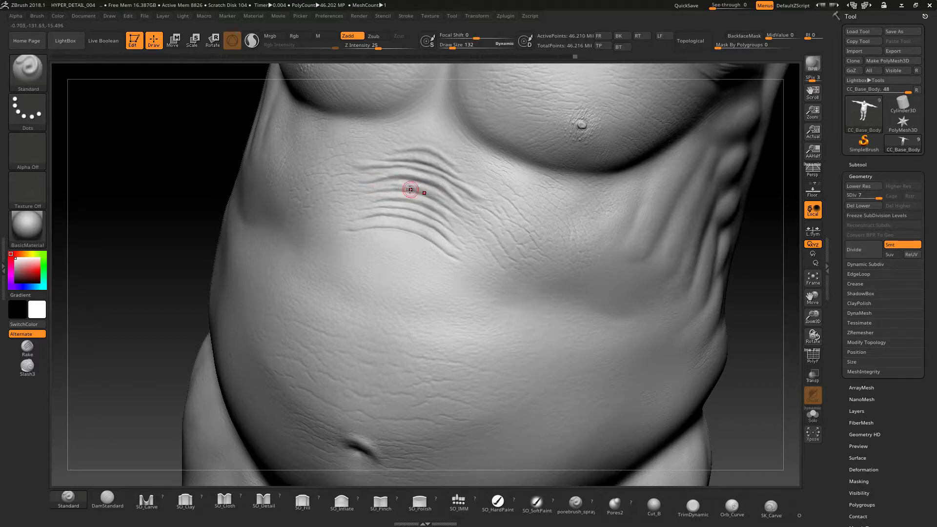
Set the Smooth brush to Z Intensity 31 and draw size 239 for stronger blending of the abdomen folds
key("shift")
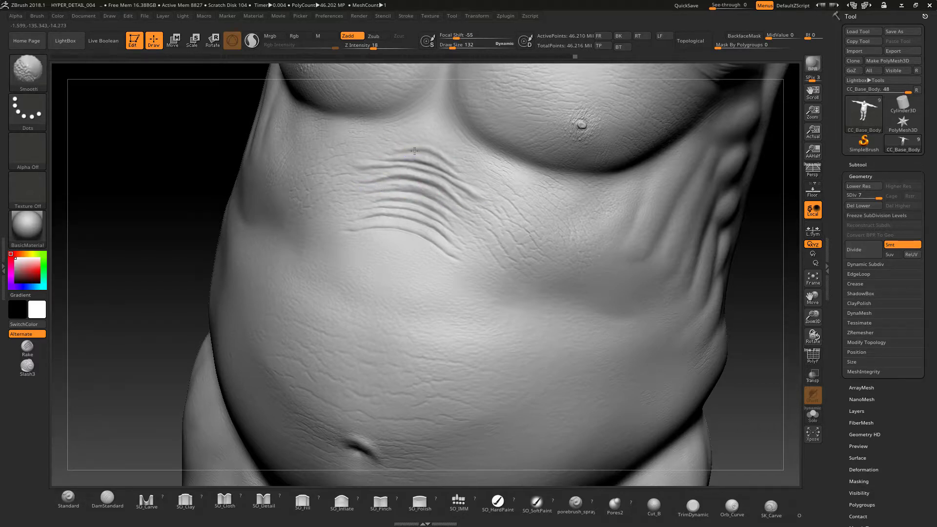
left_click_drag(375, 47, 383, 48)
left_click(382, 48)
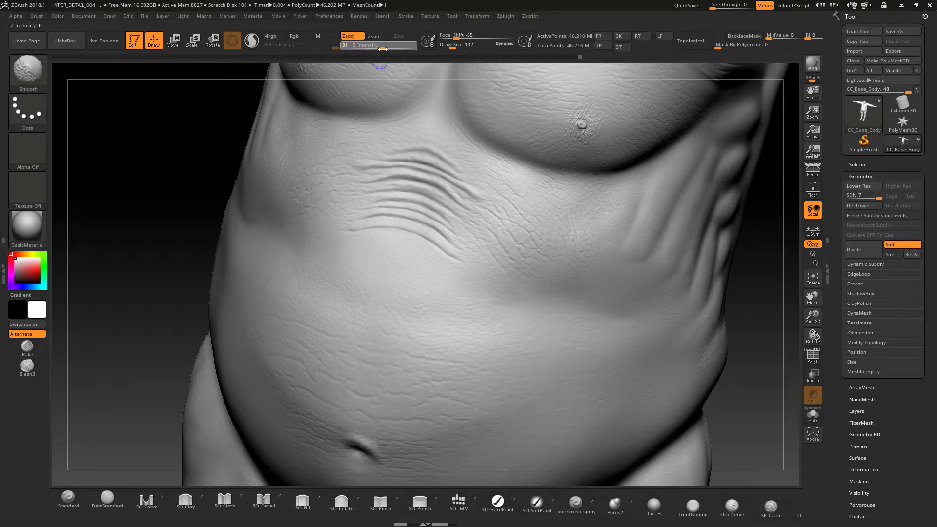
left_click_drag(452, 48, 456, 48)
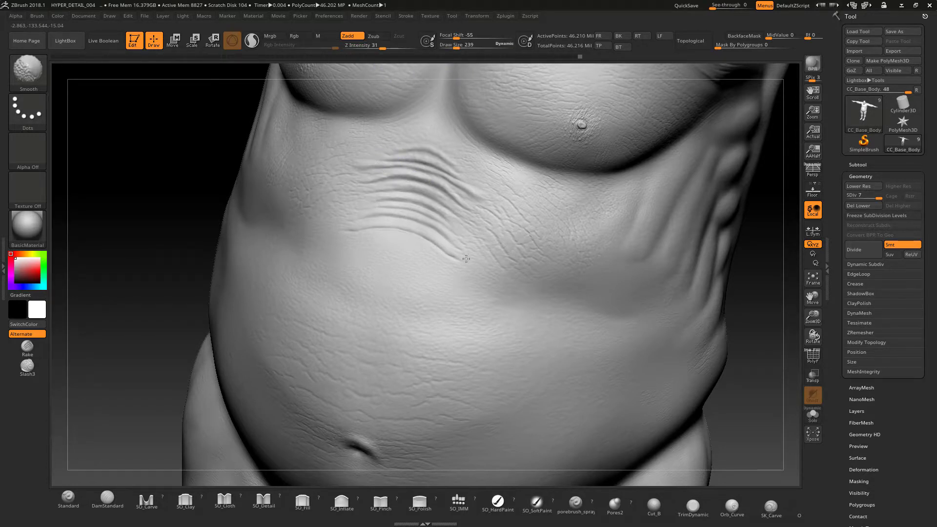
Soften the outer ends and upper edge of the upper abdomen folds with the Smooth brush at Z Intensity 31 and draw size 239
left_click_drag(468, 216, 468, 218, "shift")
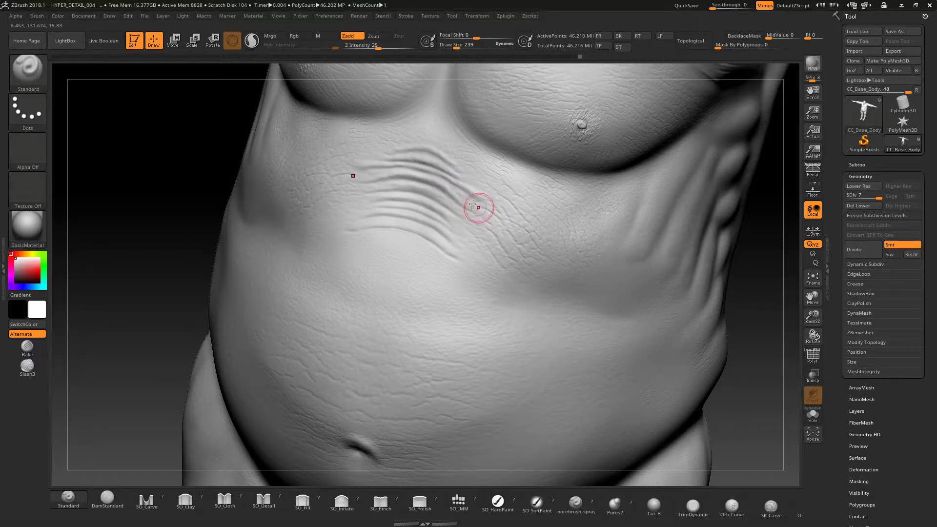
mouse_move(444, 185)
left_mouse_down("shift")
mouse_move(462, 196)
mouse_move(461, 177)
left_mouse_up("shift")
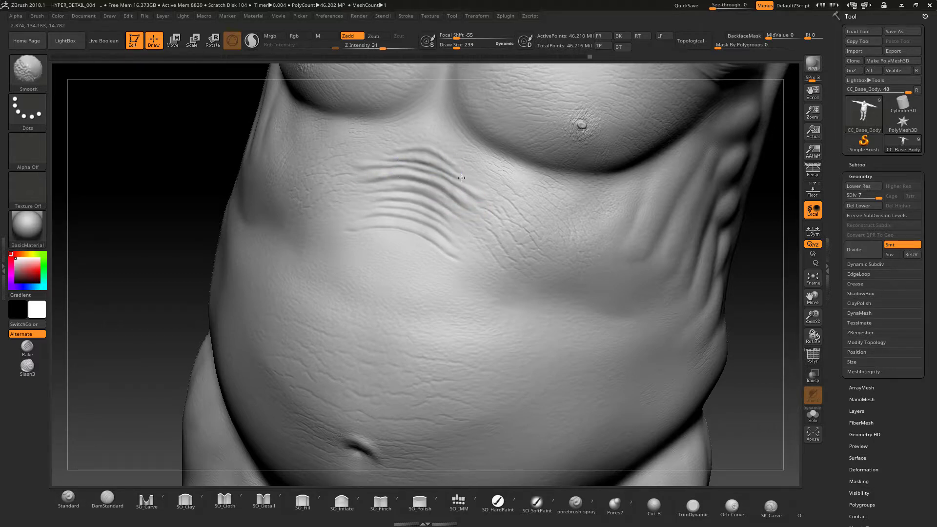
left_click_drag(373, 164, 376, 187, "shift")
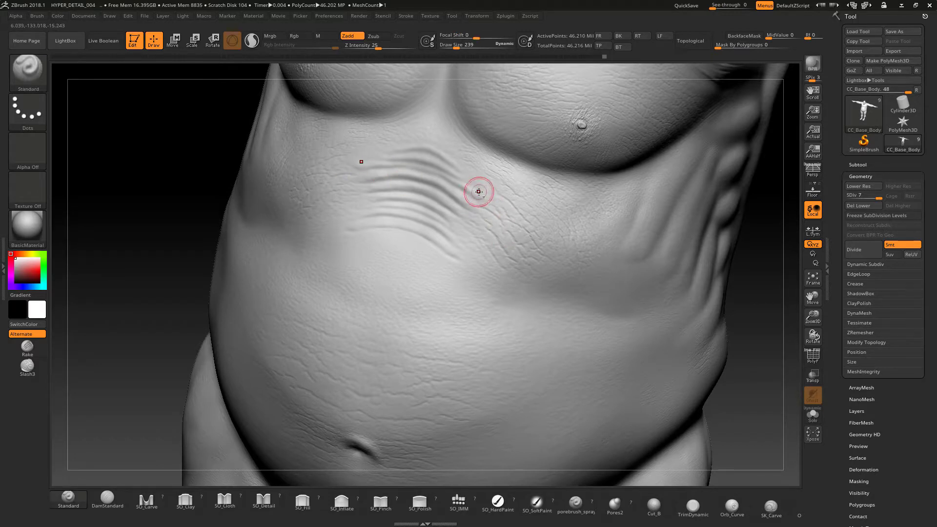
left_click_drag(409, 150, 428, 148, "shift")
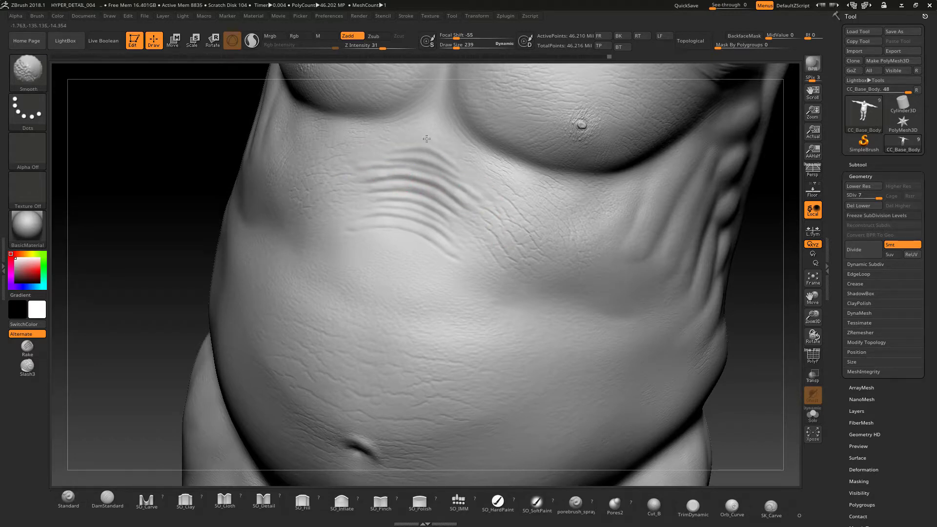
left_click_drag(469, 172, 424, 175, "shift")
Lower the body to subdivision level 6 and smooth the abdomen fold ends at Z Intensity 21 and draw size 132
mouse_move(214, 159)
left_mouse_down()
mouse_move(172, 151)
mouse_move(256, 190)
mouse_move(224, 191)
left_mouse_up()
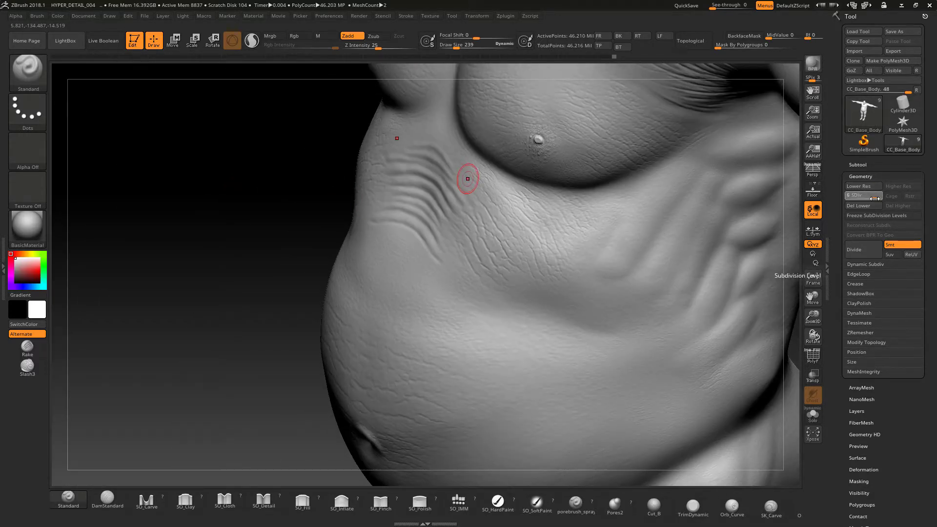
left_click_drag(291, 188, 281, 222, "alt")
left_click(376, 48, "shift")
left_click(452, 47, "shift")
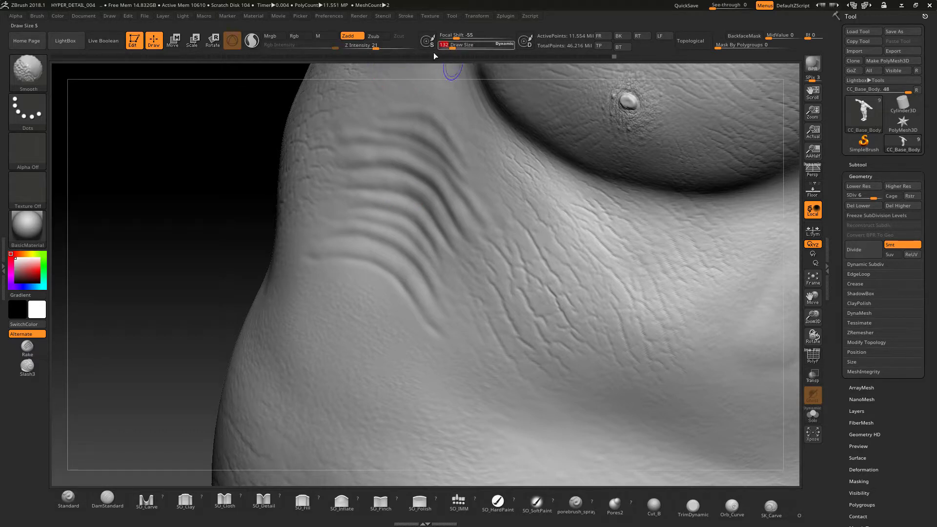
left_click_drag(439, 173, 446, 185, "shift")
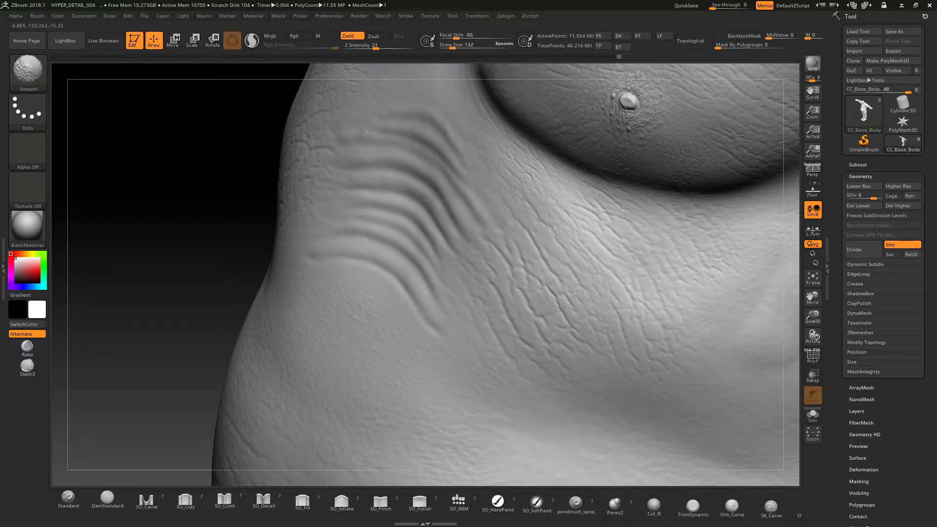
Blend the abdomen folds into the surrounding skin with the Smooth brush at draw size 418 and Z Intensity 21
left_click_drag(157, 177, 195, 189)
left_click_drag(812, 316, 816, 273)
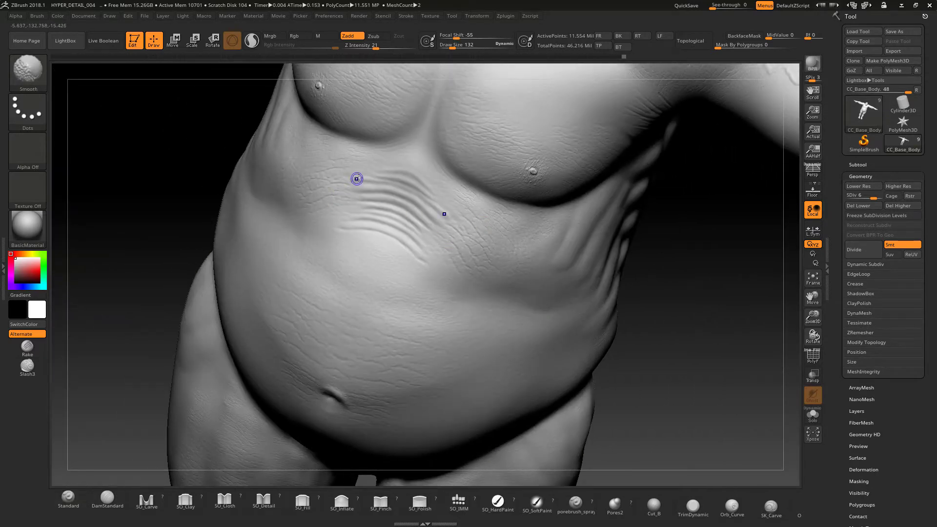
left_click_drag(452, 47, 456, 48)
key("shift")
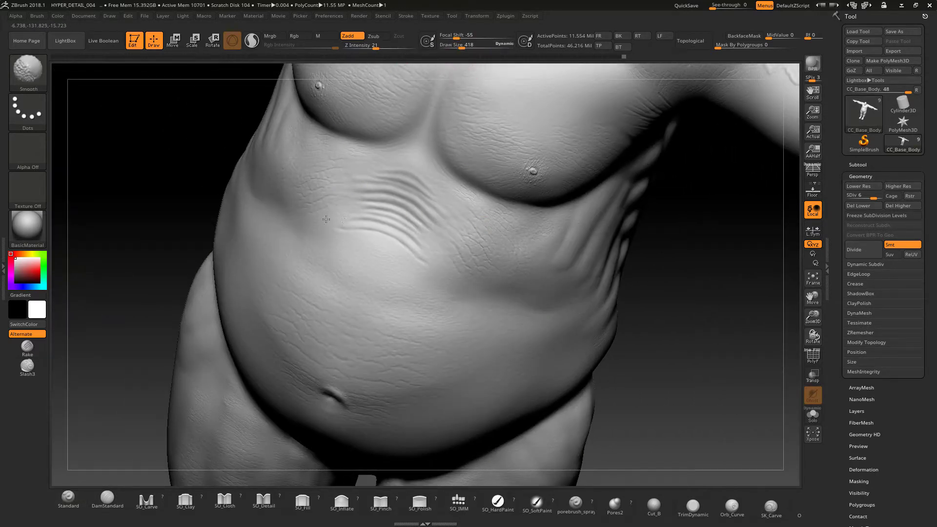
mouse_move(421, 243)
left_mouse_down("shift")
mouse_move(378, 215)
mouse_move(389, 186)
mouse_move(347, 201)
left_mouse_up("shift")
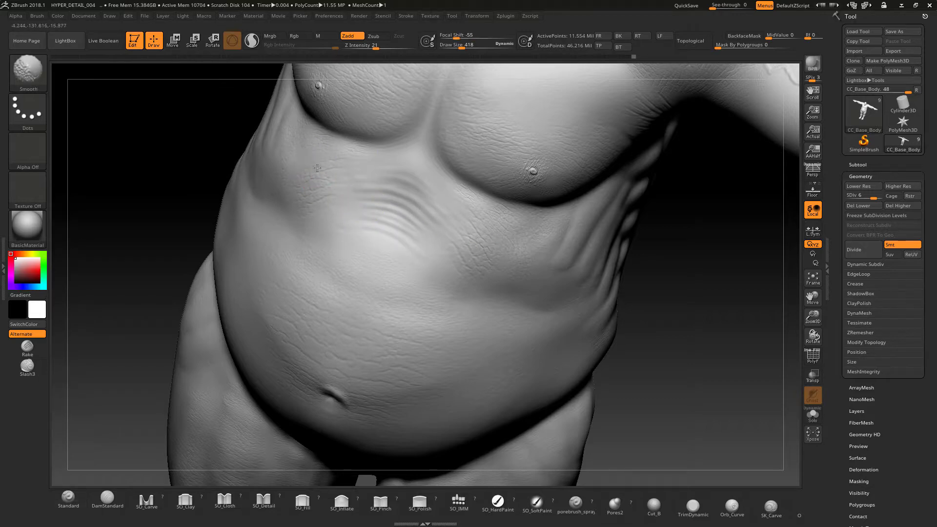
mouse_move(196, 150)
left_mouse_down()
mouse_move(166, 134)
mouse_move(205, 163)
left_mouse_up()
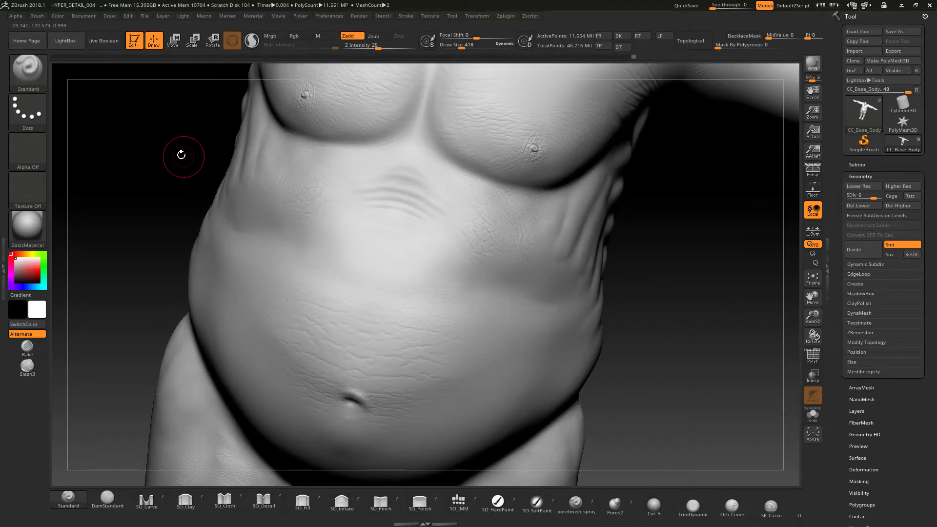
Carve fine creases on the flanks beside the abdomen folds with the DamStandard brush at Z Intensity 23 and draw size 110
mouse_move(153, 143)
left_mouse_down("alt")
mouse_move(157, 158)
mouse_move(138, 146)
mouse_move(145, 162)
left_mouse_up("alt")
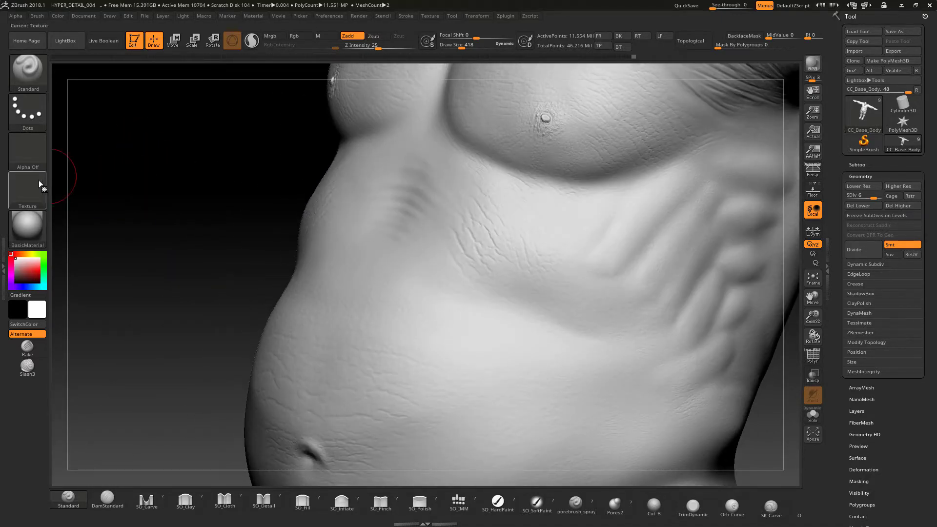
left_click(107, 500)
left_click_drag(420, 250, 460, 290)
key("ctrl+z")
left_click(455, 47)
left_click_drag(243, 211, 117, 199)
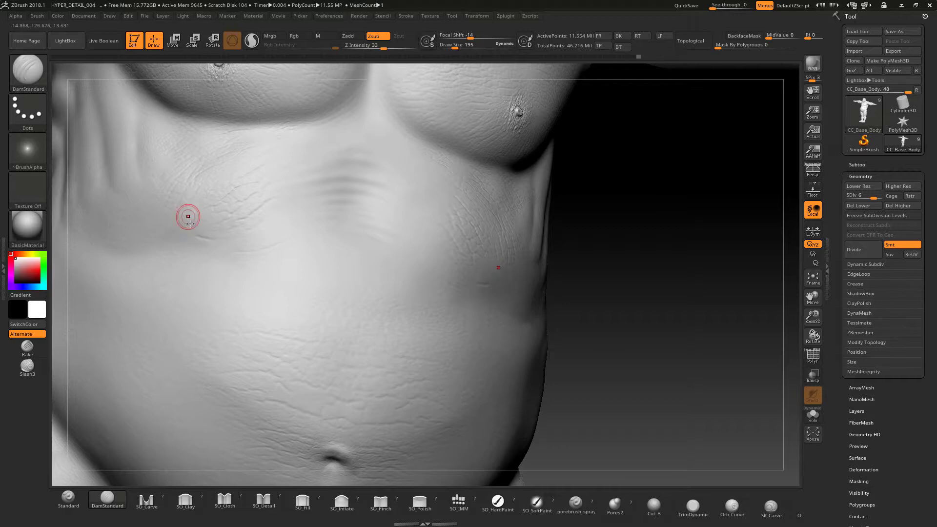
left_click_drag(377, 48, 371, 49)
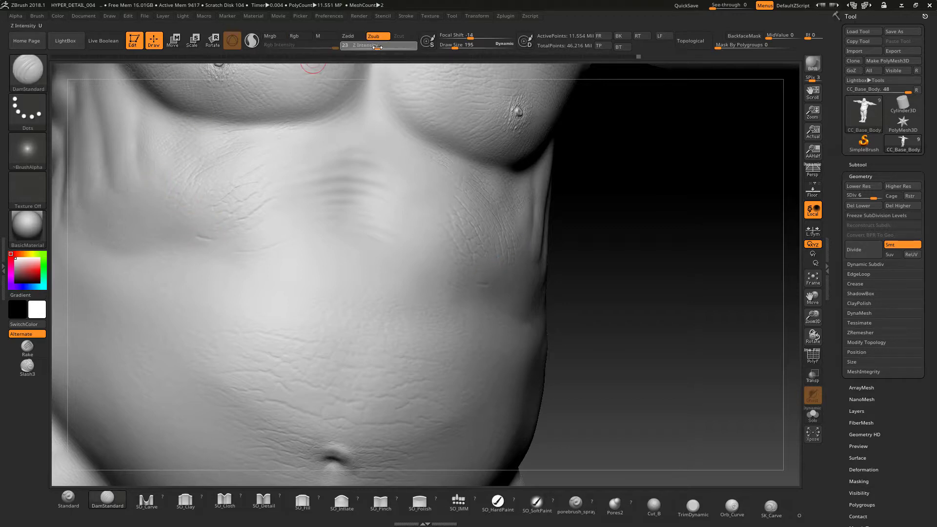
left_click_drag(455, 47, 448, 48)
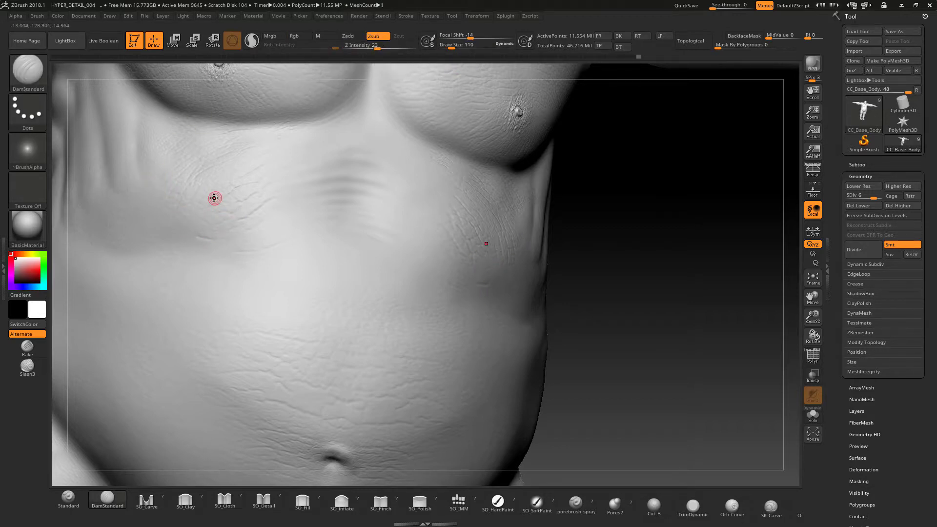
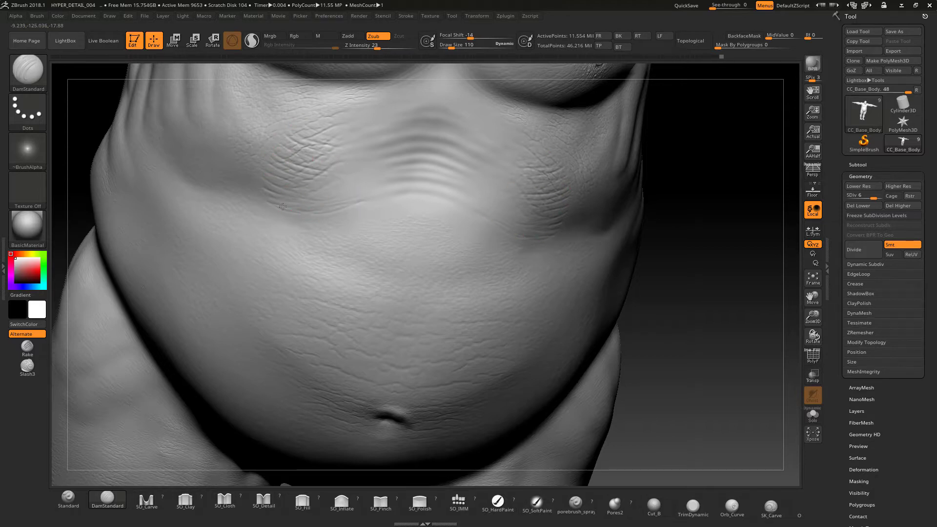
Raise ridges between the new side creases with the Standard brush at Z Intensity 25 and draw size 110
key("shift")
mouse_move(103, 110)
left_mouse_down("alt")
mouse_move(125, 112)
mouse_move(195, 164)
left_mouse_up("alt")
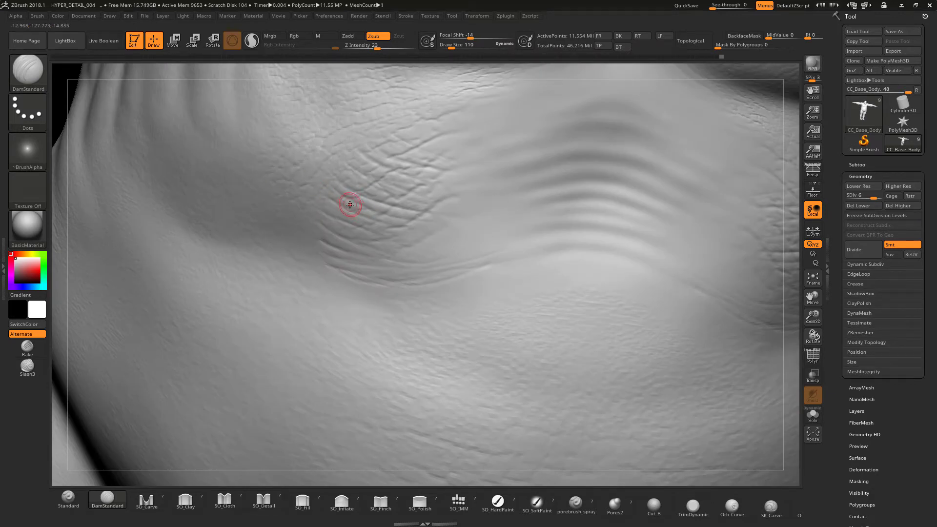
left_click(69, 499)
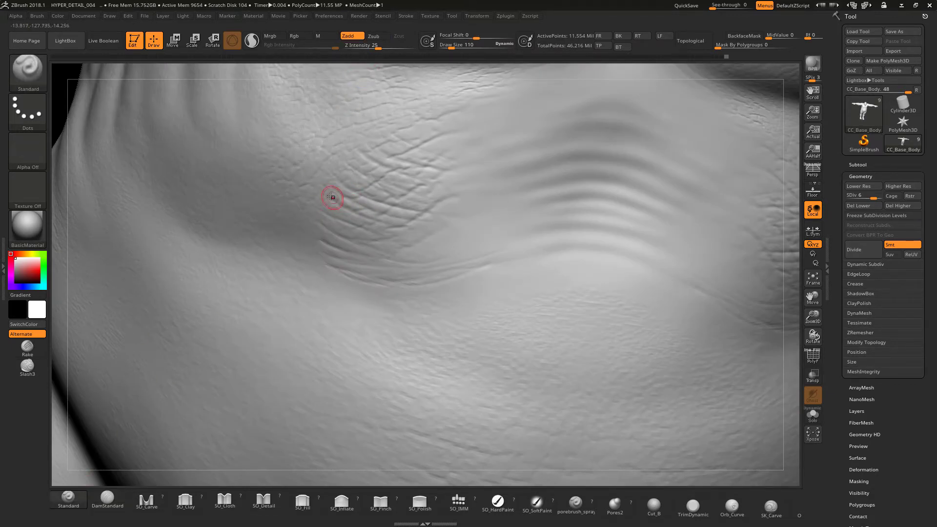
left_click_drag(332, 192, 403, 225)
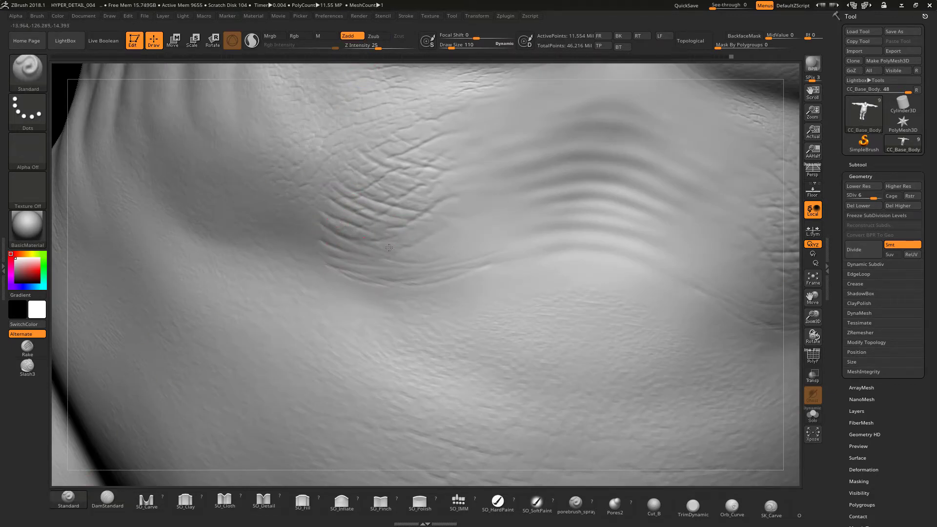
mouse_move(323, 260)
left_mouse_down()
mouse_move(345, 275)
mouse_move(409, 283)
mouse_move(391, 254)
left_mouse_up()
left_click_drag(81, 71, 122, 74)
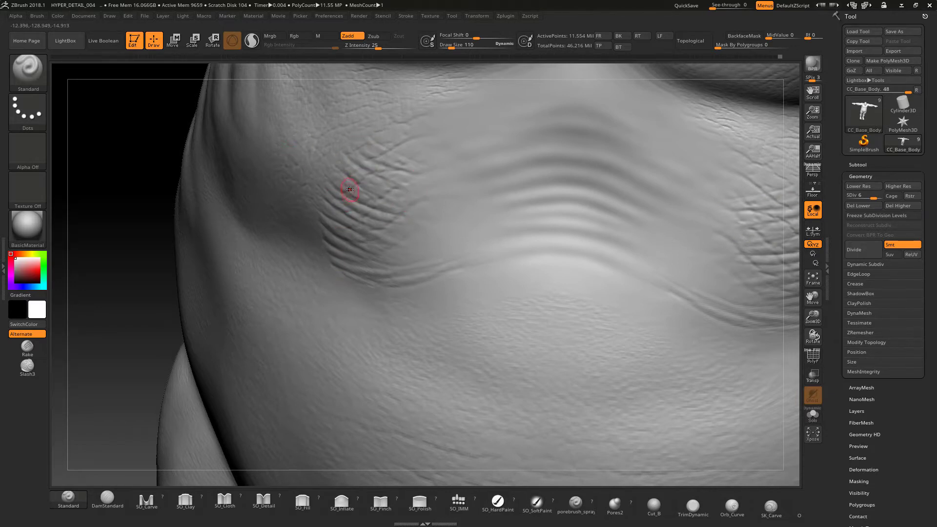
Lightly smooth the side crease ridges with the Smooth brush at draw size 57, using Z Intensity 3 and 6
key("shift")
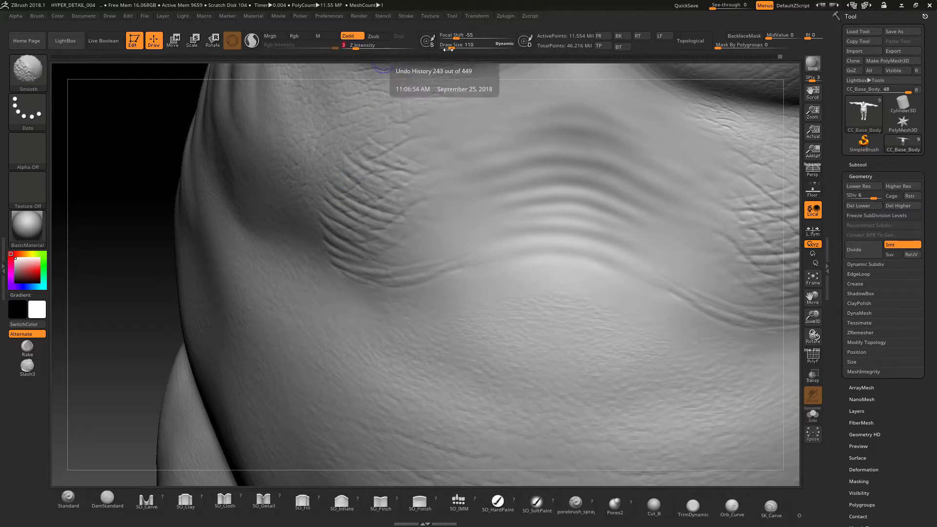
left_click(448, 49)
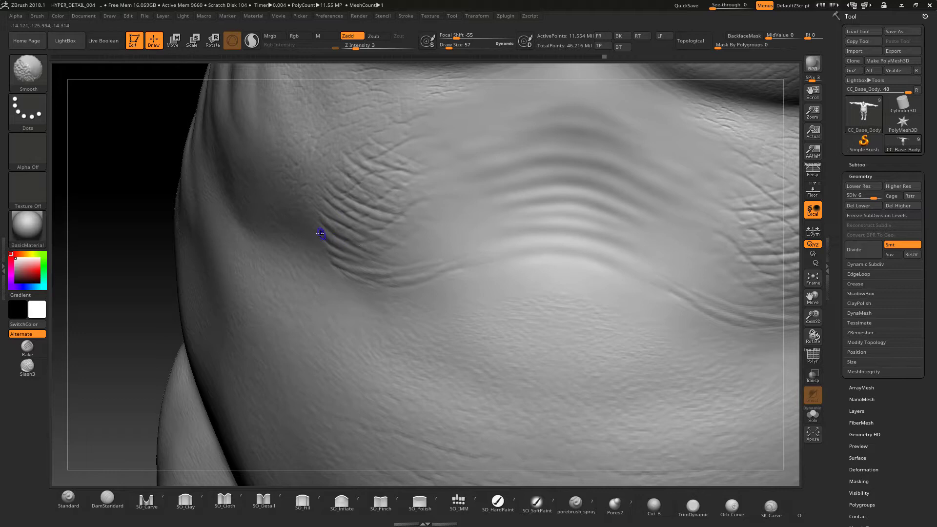
left_click(361, 48)
mouse_move(122, 148)
left_mouse_down()
mouse_move(139, 134)
mouse_move(176, 154)
left_mouse_up()
key("shift")
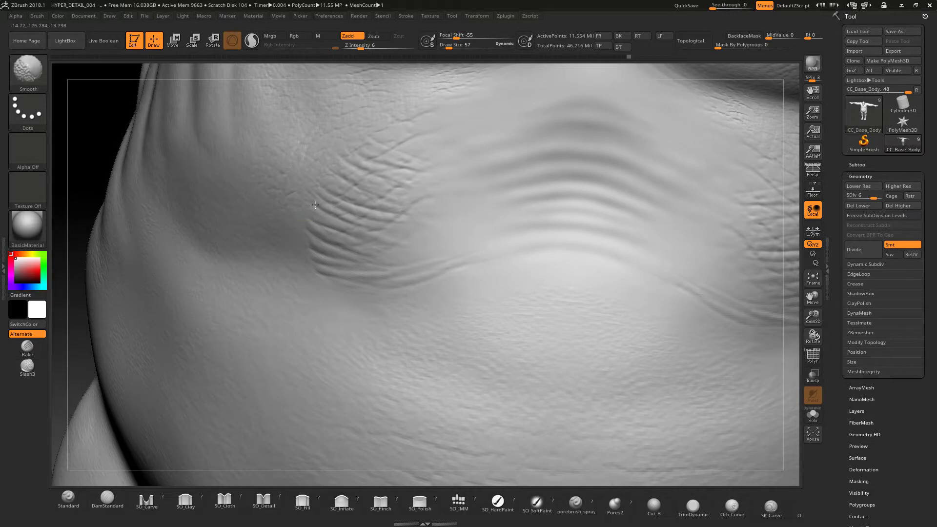
left_click_drag(345, 158, 365, 144, "shift")
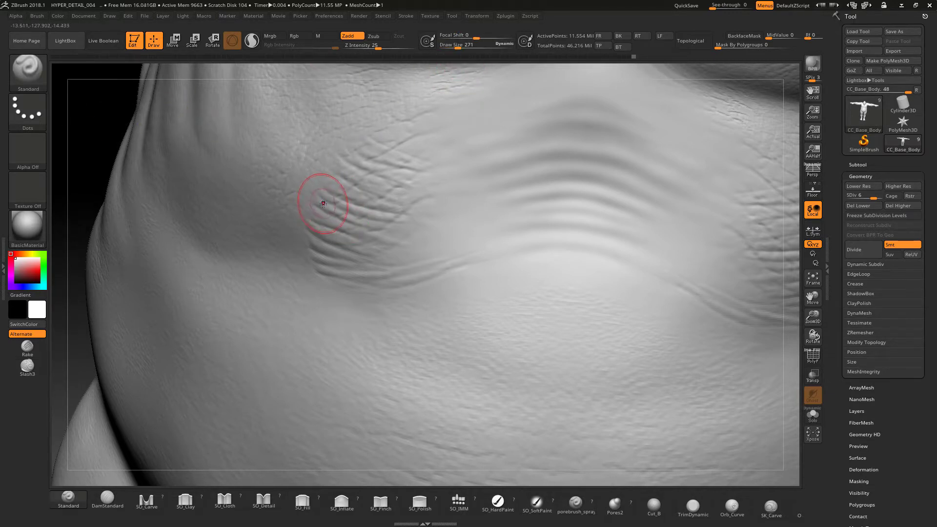
Soften the whole patch of side creases with the Smooth brush at Z Intensity 6, using draw sizes 271 and 100
key("shift")
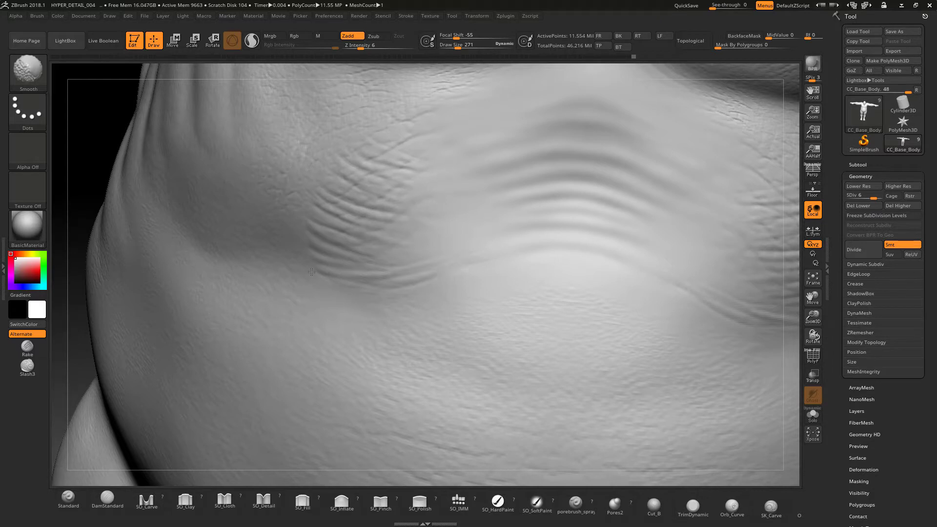
mouse_move(392, 154)
left_mouse_down("shift")
mouse_move(424, 197)
mouse_move(383, 208)
mouse_move(367, 196)
left_mouse_up("shift")
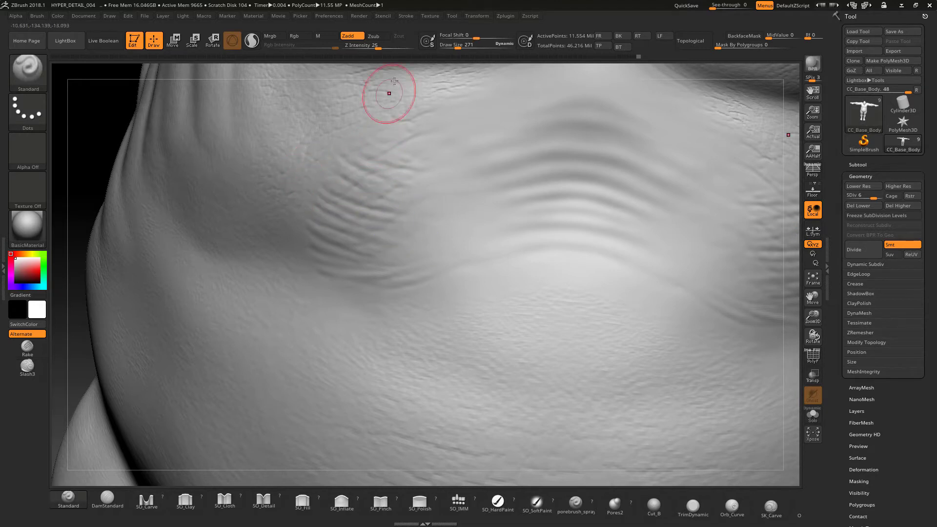
left_click(452, 47)
key("shift")
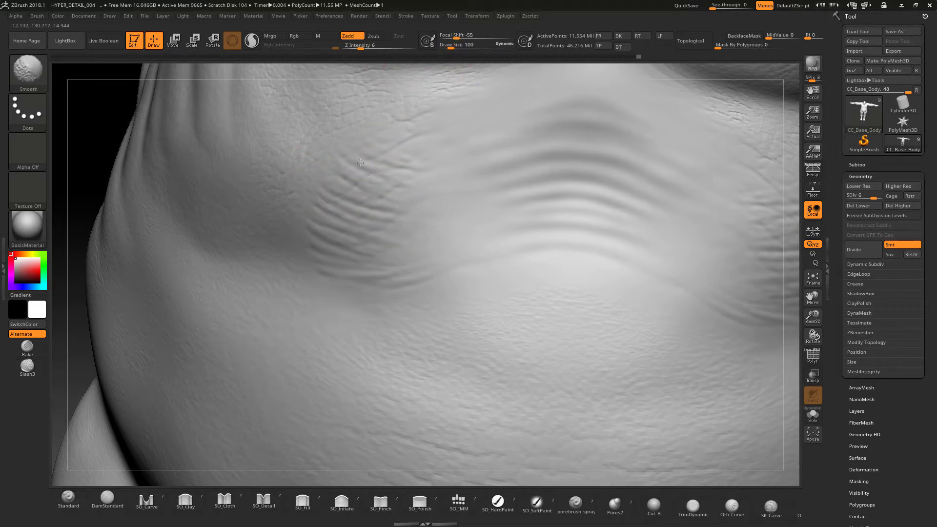
Blend the side creases more strongly into the skin with the Smooth brush at Z Intensity 18 and draw size 100
left_click_drag(361, 47, 372, 47)
mouse_move(352, 168)
left_mouse_down("shift")
mouse_move(358, 191)
mouse_move(331, 218)
mouse_move(407, 243)
left_mouse_up("shift")
mouse_move(345, 243)
left_mouse_down("shift")
mouse_move(345, 268)
mouse_move(391, 283)
mouse_move(377, 284)
left_mouse_up("shift")
left_click_drag(367, 154, 385, 154, "shift")
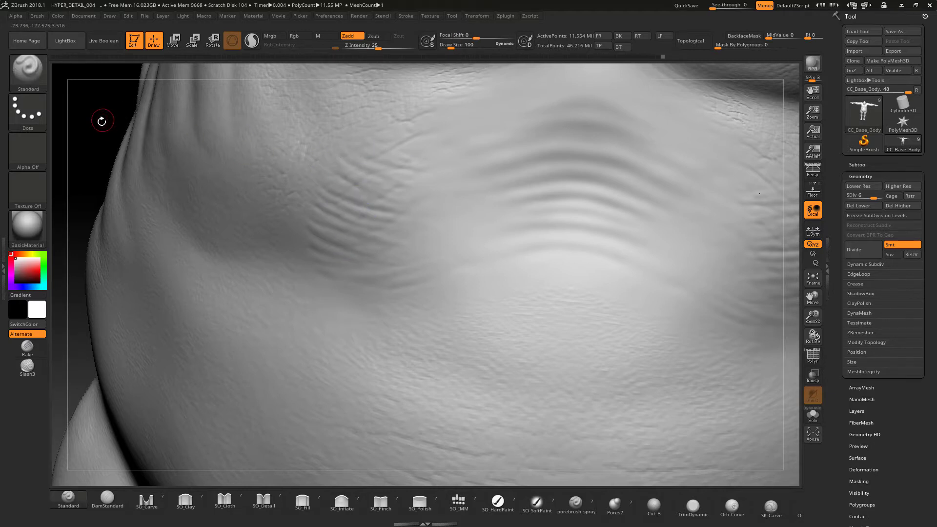
mouse_move(100, 130)
left_mouse_down("alt")
mouse_move(93, 103)
mouse_move(140, 159)
left_mouse_up("alt")
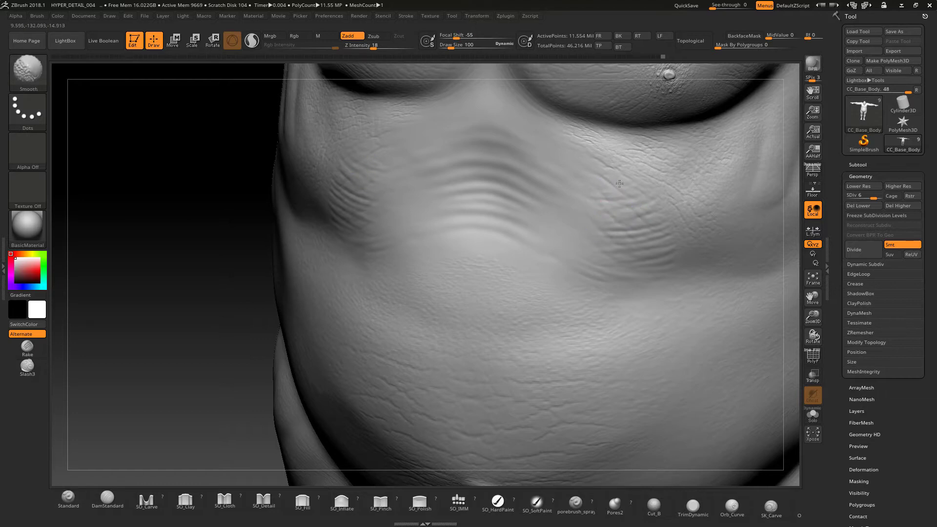
key("shift")
left_click_drag(122, 178, 206, 169)
key("shift")
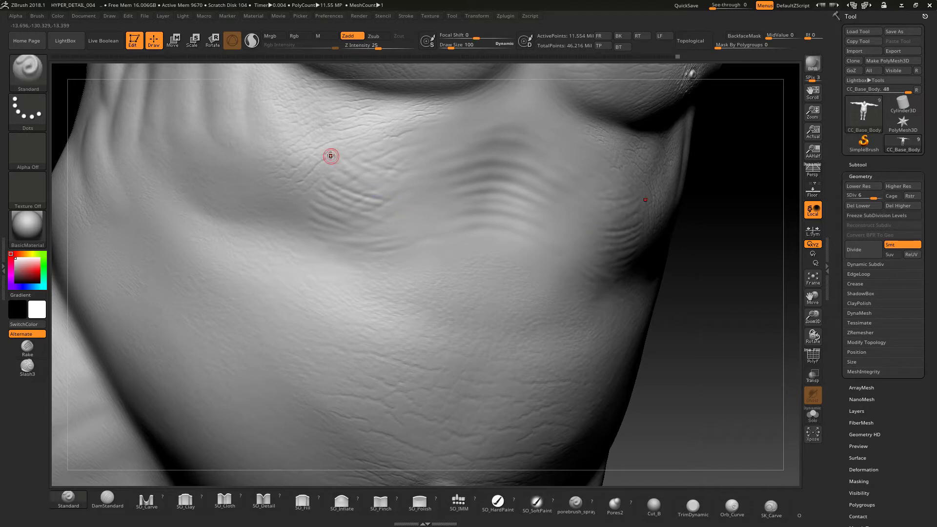
Recut the softened side creases with the DamStandard brush at Z Intensity 23 and draw size 100, undoing the first stroke
left_click(109, 497)
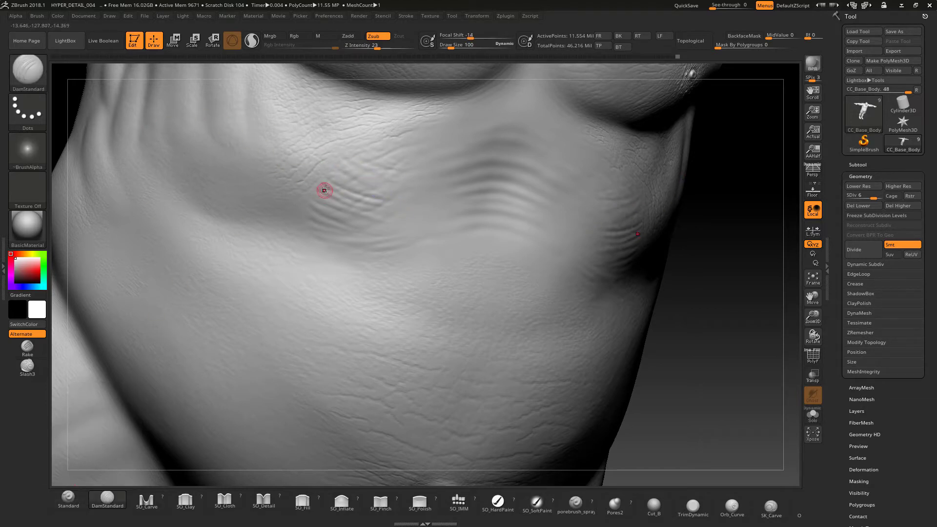
left_click_drag(344, 176, 394, 201)
key("ctrl+z")
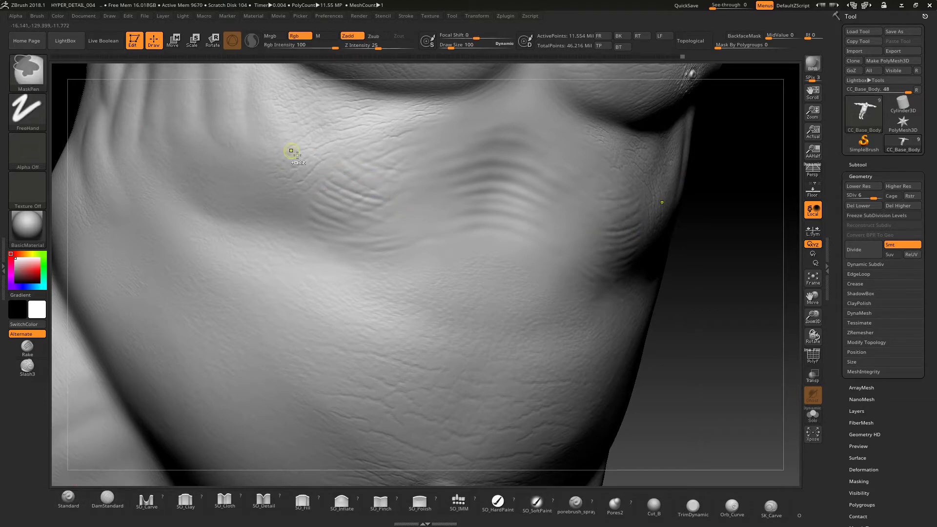
left_click_drag(341, 172, 383, 194)
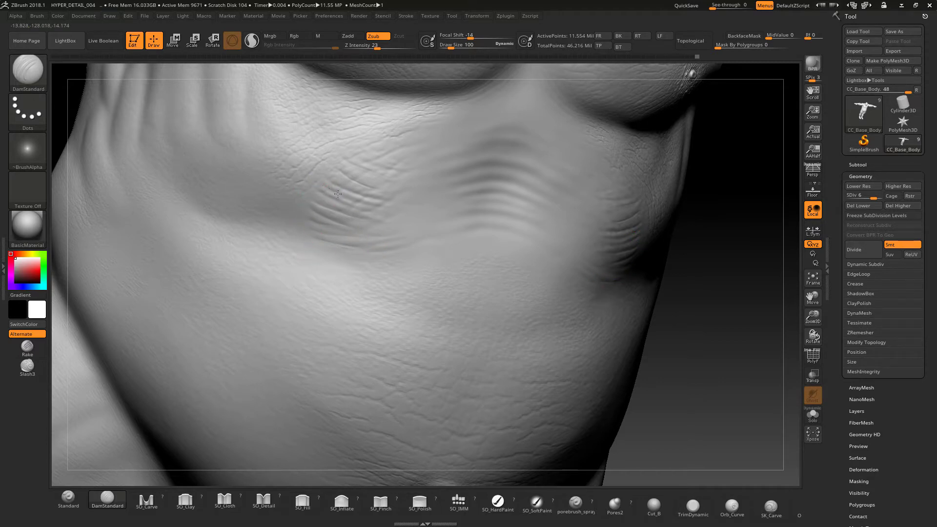
key("ctrl")
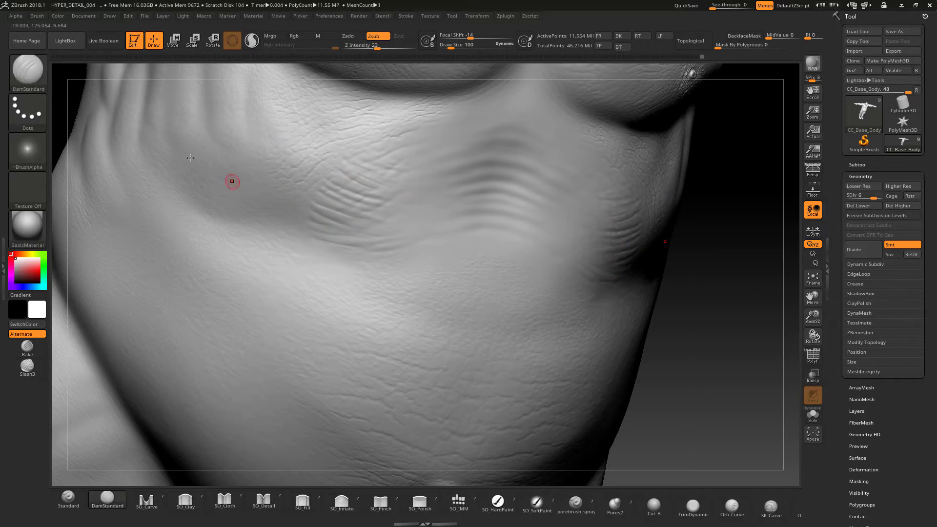
left_click_drag(77, 94, 63, 98)
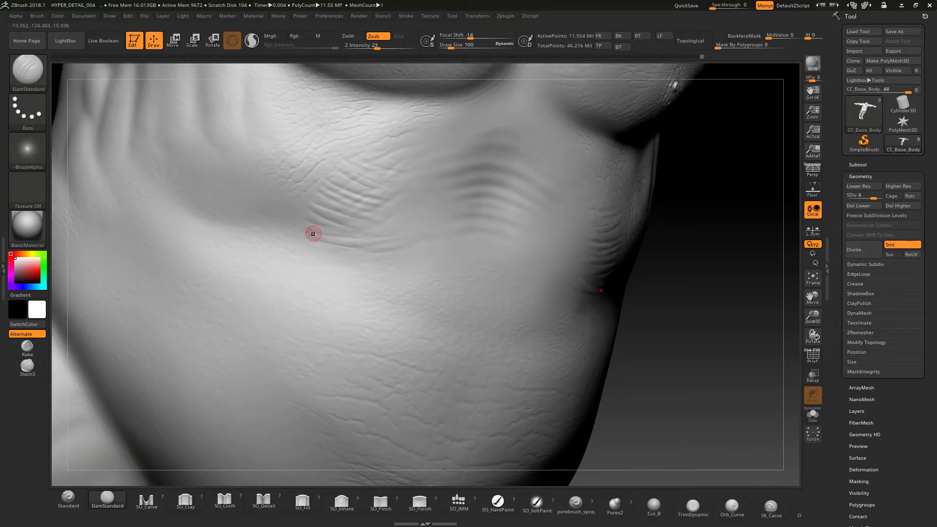
Raise the side crease ridges with the Standard brush at Z Intensity 25, and soften them with Smooth at Z Intensity 5, both at draw size 116
left_click(69, 497)
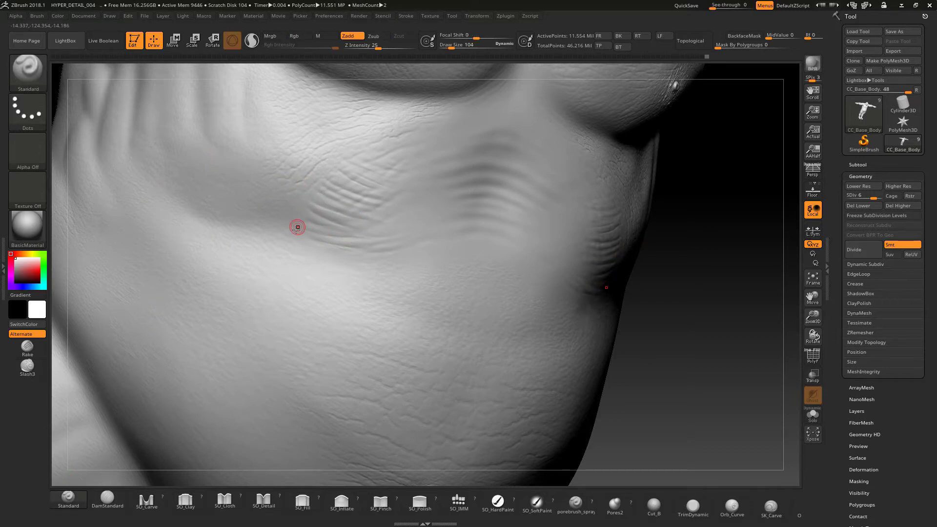
key("]")
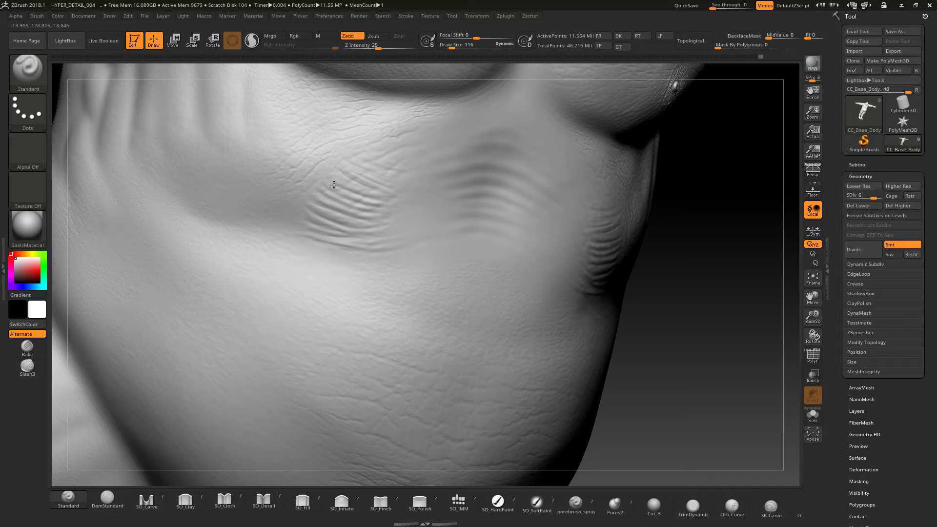
key("shift")
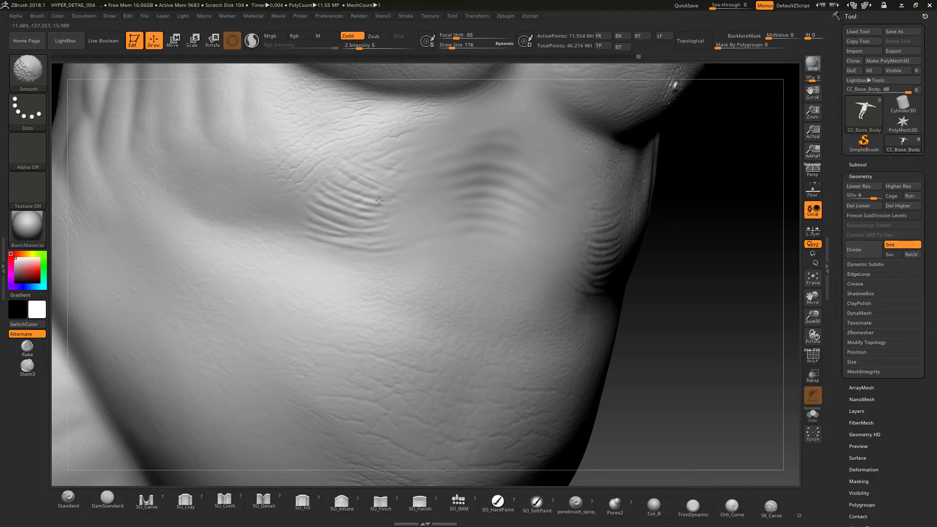
left_click_drag(342, 191, 312, 189, "shift")
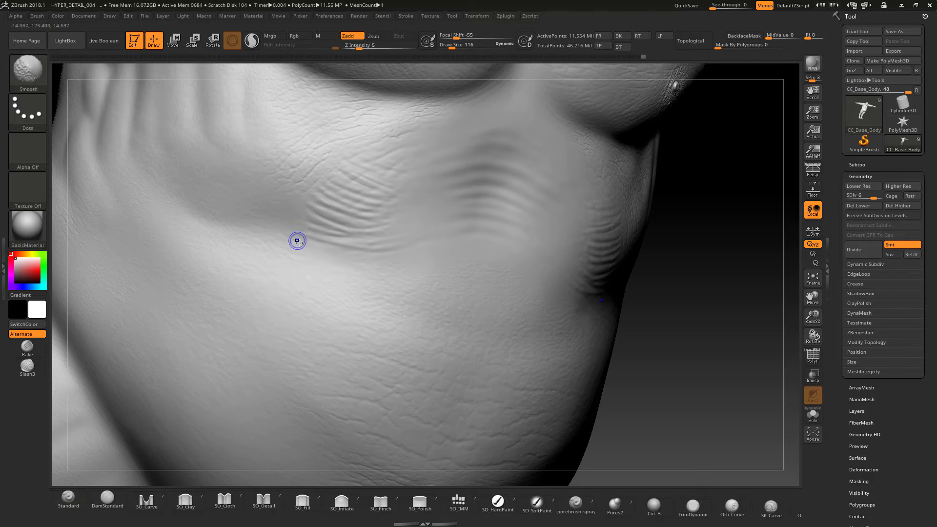
key("shift")
mouse_move(319, 225)
left_mouse_down("shift")
mouse_move(381, 231)
mouse_move(363, 235)
left_mouse_up("shift")
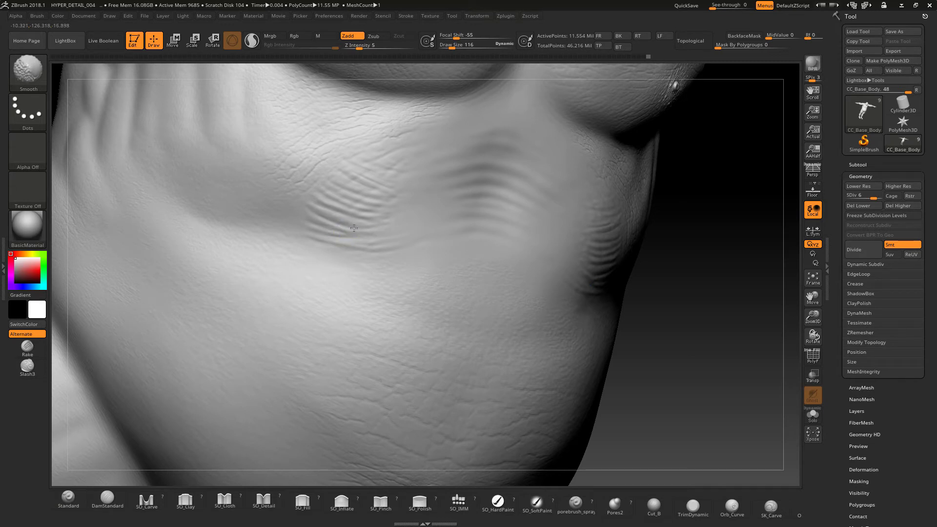
left_click_drag(359, 196, 359, 177, "shift")
mouse_move(367, 229)
left_mouse_down("shift")
mouse_move(385, 237)
mouse_move(336, 244)
left_mouse_up("shift")
mouse_move(378, 200)
left_mouse_down("shift")
mouse_move(359, 193)
mouse_move(372, 181)
mouse_move(359, 177)
left_mouse_up("shift")
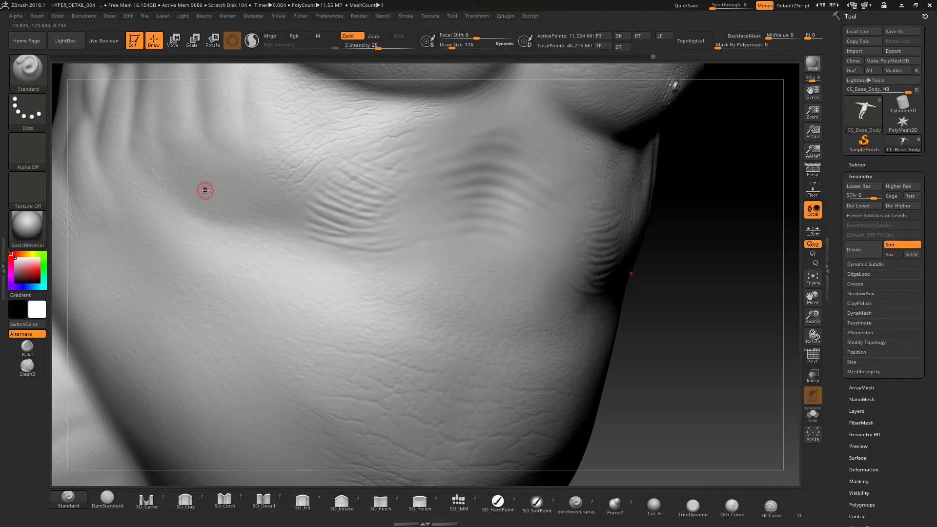
Adjust the skin shape around the side creases with the Move brush at Z Intensity 51 and draw size 288
left_click(828, 267)
left_click(899, 40)
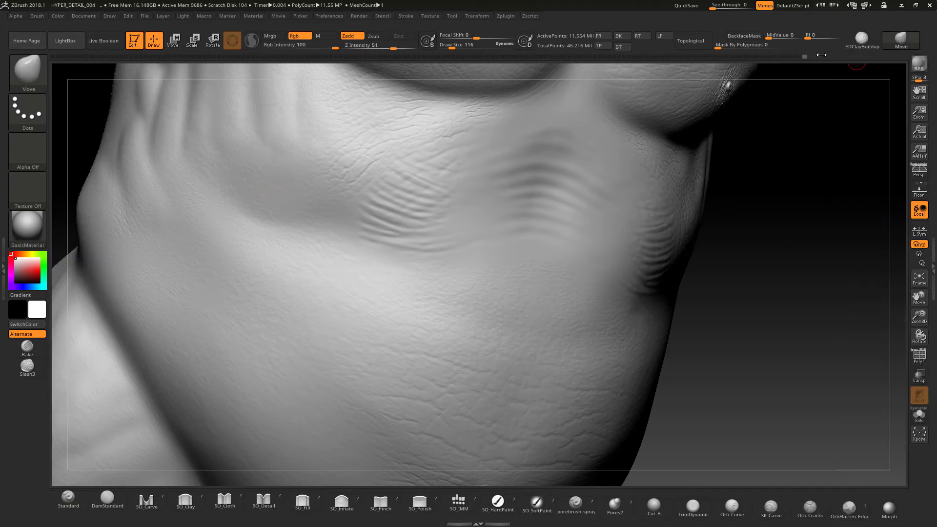
left_click_drag(302, 67, 286, 78)
left_click_drag(451, 47, 458, 48)
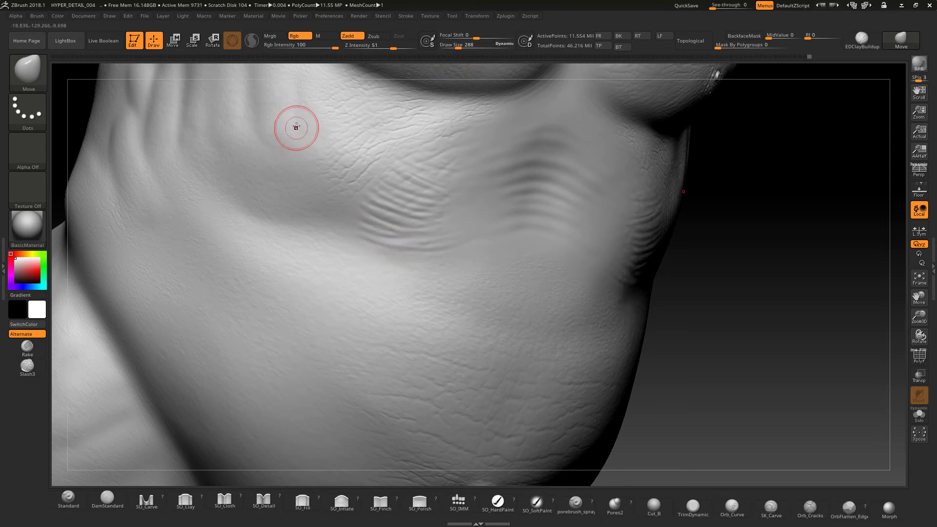
Touch up the upper end of the side creases with the Standard and Smooth brushes, reducing the draw size to 64
key("b")
key("s")
key("t")
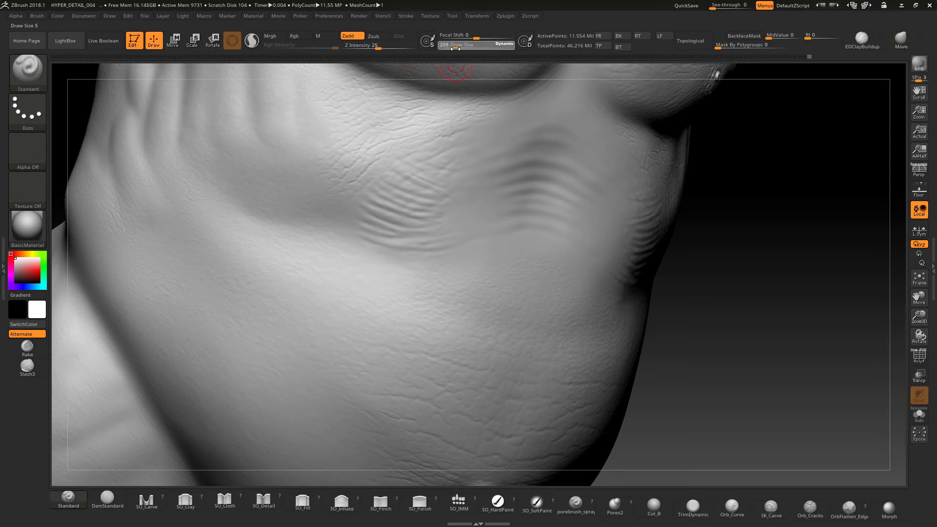
key("shift")
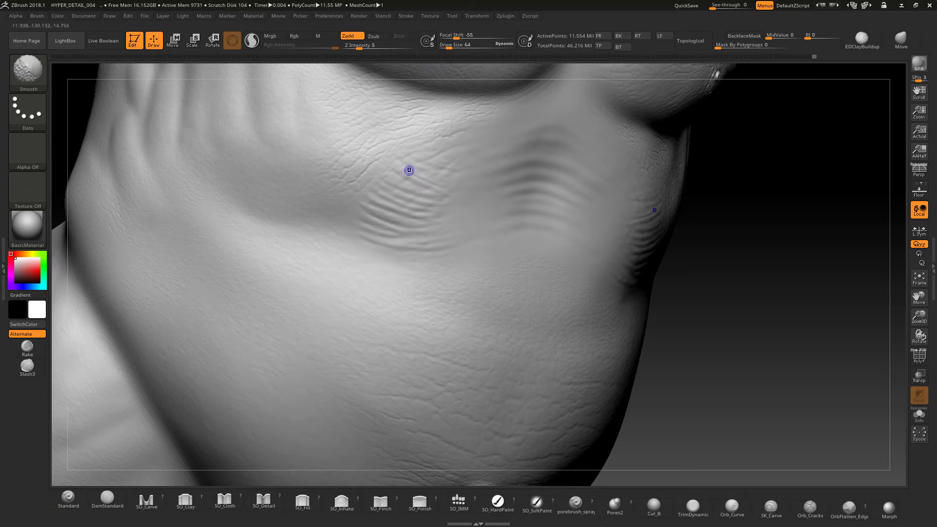
Cut fine creases from the upper side creases toward the central folds with DamStandard at Z Intensity 23 and draw size 64, undoing the last stroke
key("b")
key("d")
key("s")
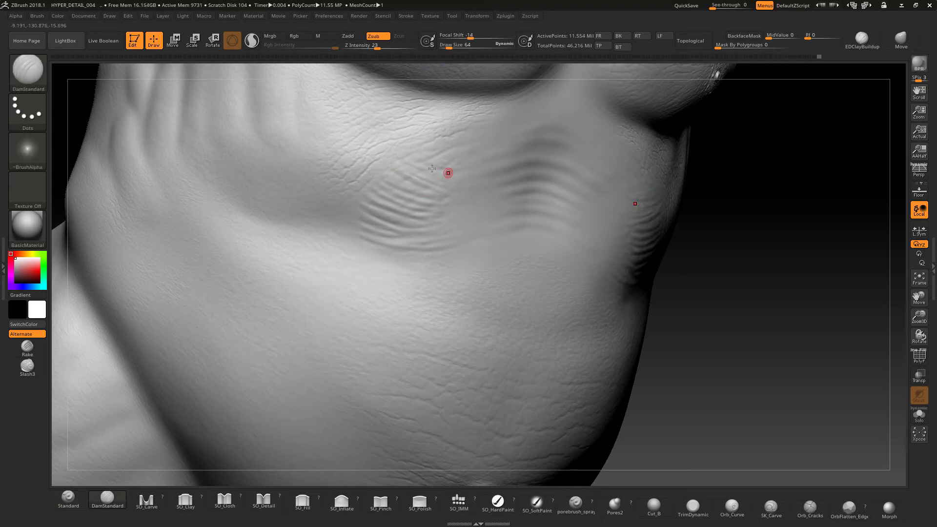
right_click_drag(271, 73, 243, 67)
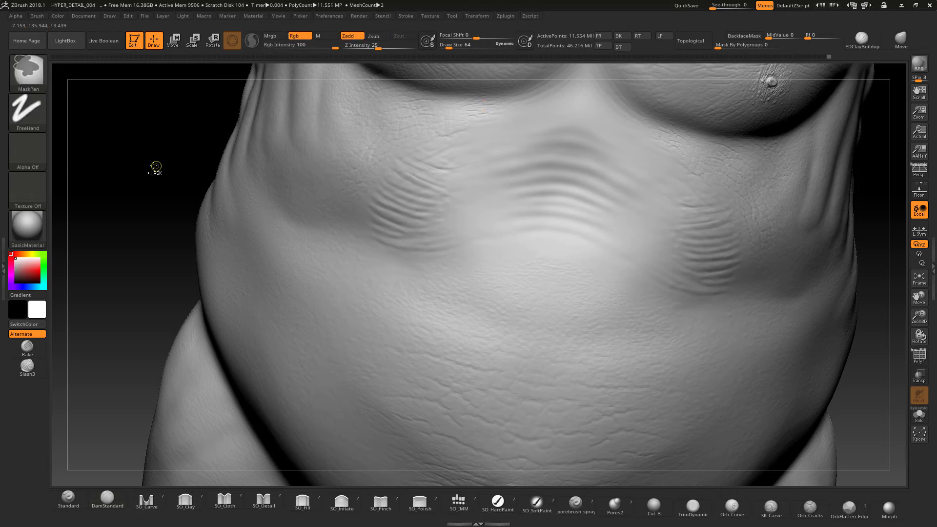
mouse_move(148, 166)
right_mouse_down("ctrl")
mouse_move(137, 164)
mouse_move(275, 150)
right_mouse_up("ctrl")
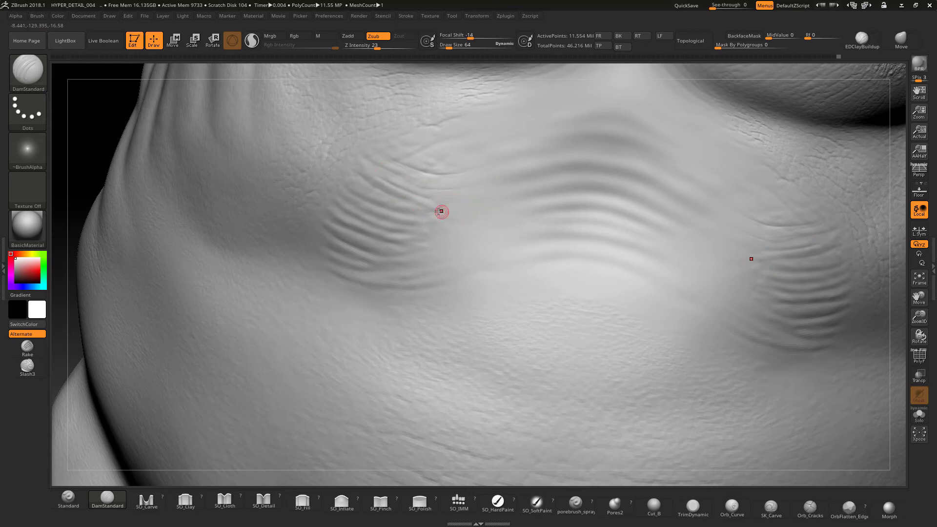
key("ctrl+z")
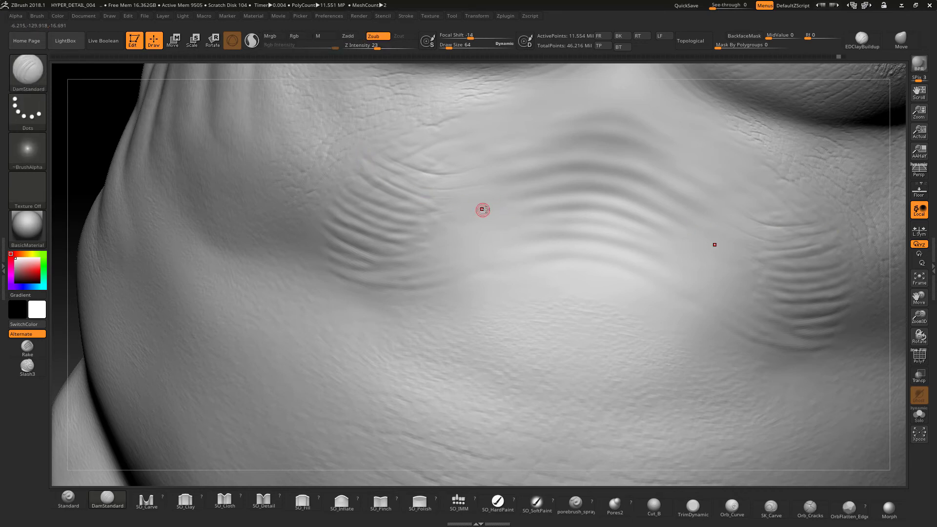
Extend the middle and lower side creases toward the abdomen's centre with DamStandard at draw size 64, undoing and recutting one stroke
left_click_drag(493, 206, 418, 215)
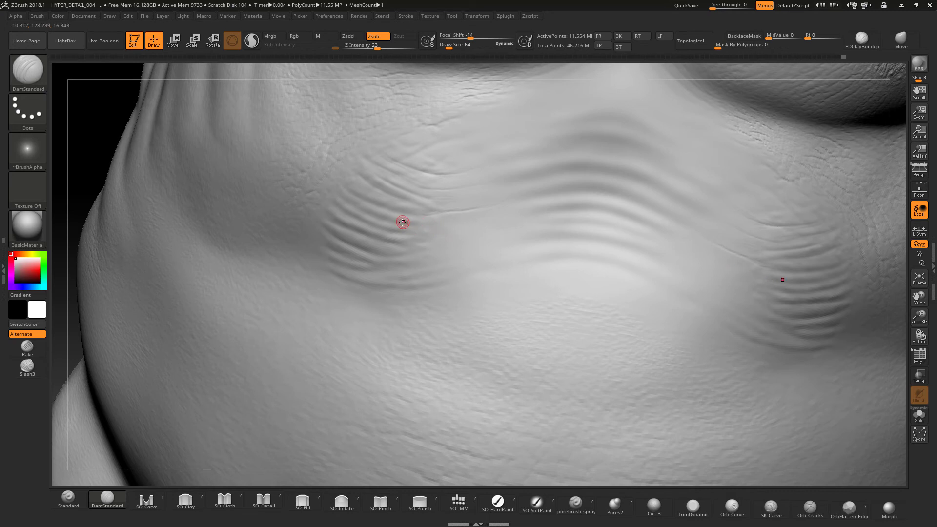
mouse_move(403, 222)
left_mouse_down()
mouse_move(450, 218)
mouse_move(420, 228)
left_mouse_up()
left_click_drag(402, 243, 439, 239)
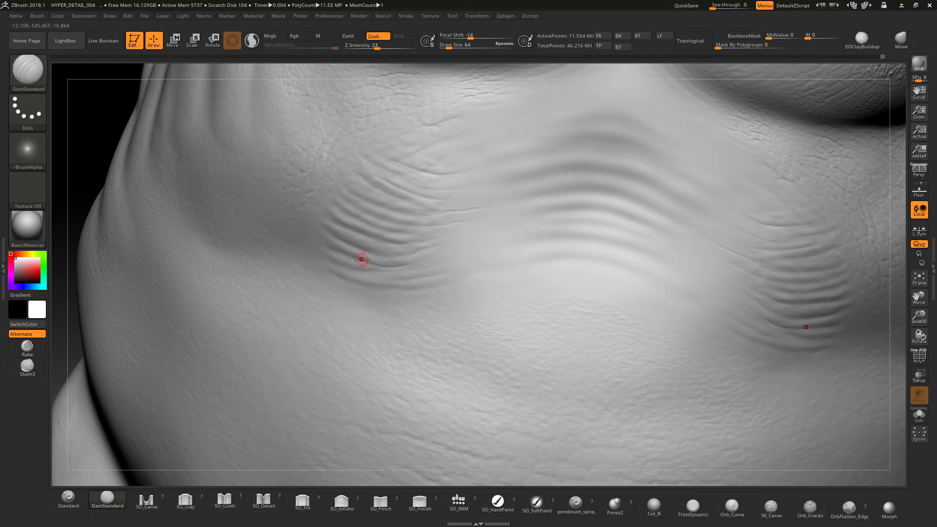
left_click_drag(355, 257, 330, 247)
key("ctrl+z")
mouse_move(393, 266)
left_mouse_down()
mouse_move(340, 252)
mouse_move(346, 221)
left_mouse_up()
mouse_move(402, 251)
left_mouse_down()
mouse_move(367, 228)
mouse_move(375, 255)
mouse_move(433, 246)
left_mouse_up()
Very lightly smooth the side creases and central abdomen folds with the Smooth brush at Z Intensity 1 and draw size 549
left_click_drag(449, 47, 464, 47)
left_click(354, 48, "shift")
left_click_drag(355, 48, 347, 47)
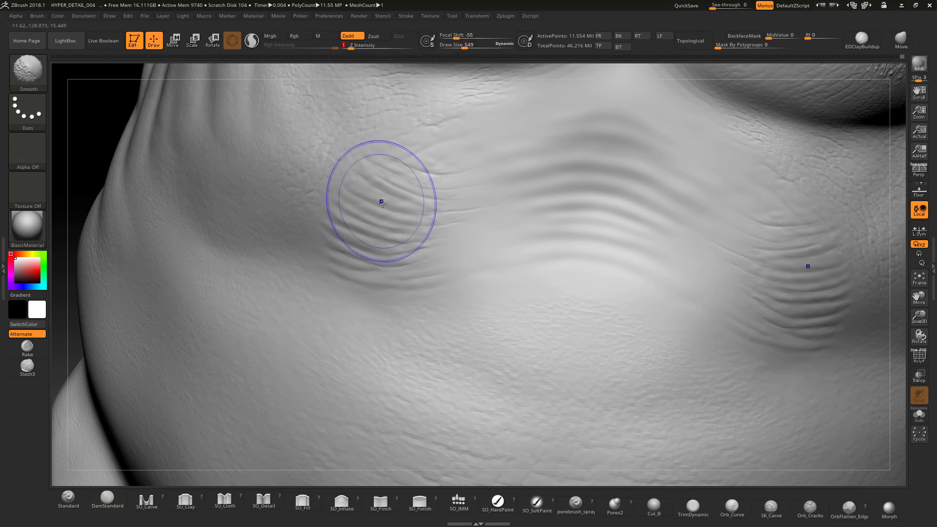
left_click_drag(567, 144, 572, 155, "shift")
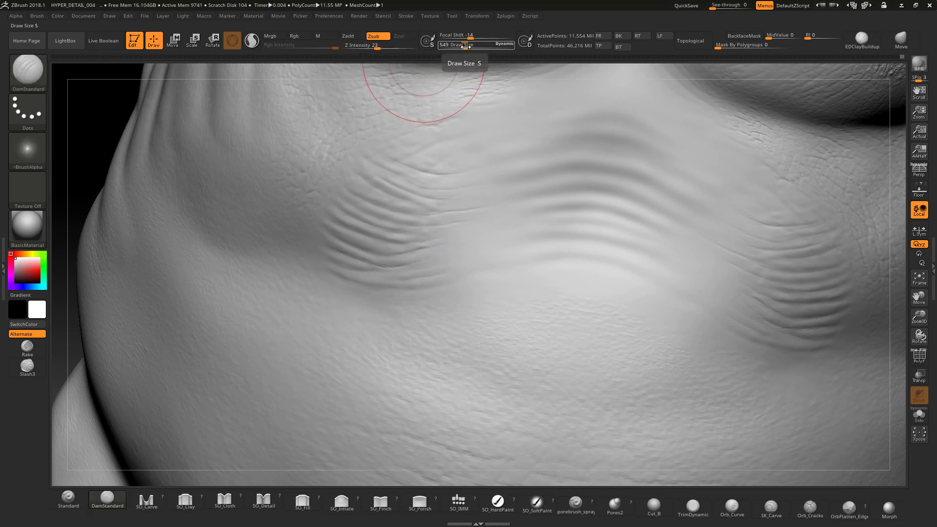
Smooth the inner ends of the extended side creases with the Smooth brush at Z Intensity 2 and draw size 209
left_click_drag(465, 47, 455, 47)
left_click(351, 47, "shift")
type("2")
key("Return")
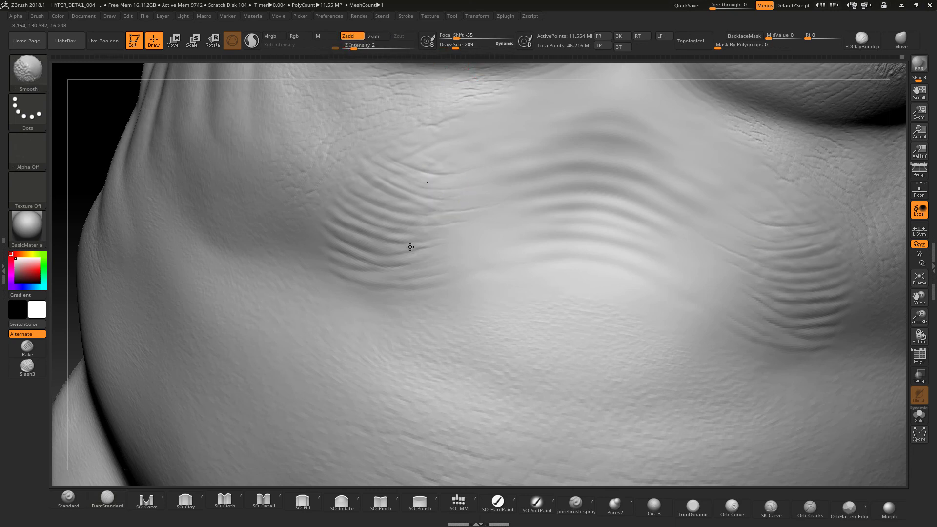
left_click_drag(426, 169, 434, 167, "shift")
left_click_drag(386, 194, 434, 207, "shift")
left_click_drag(377, 248, 425, 232, "shift")
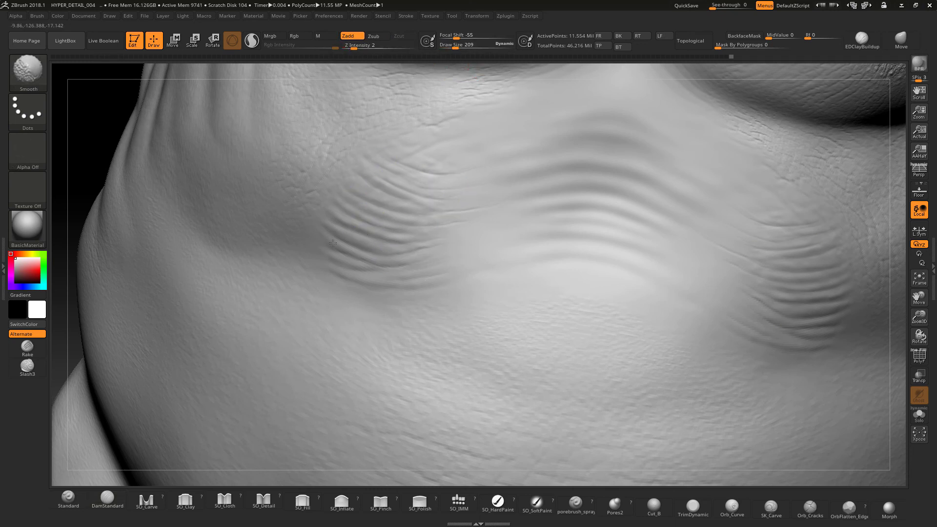